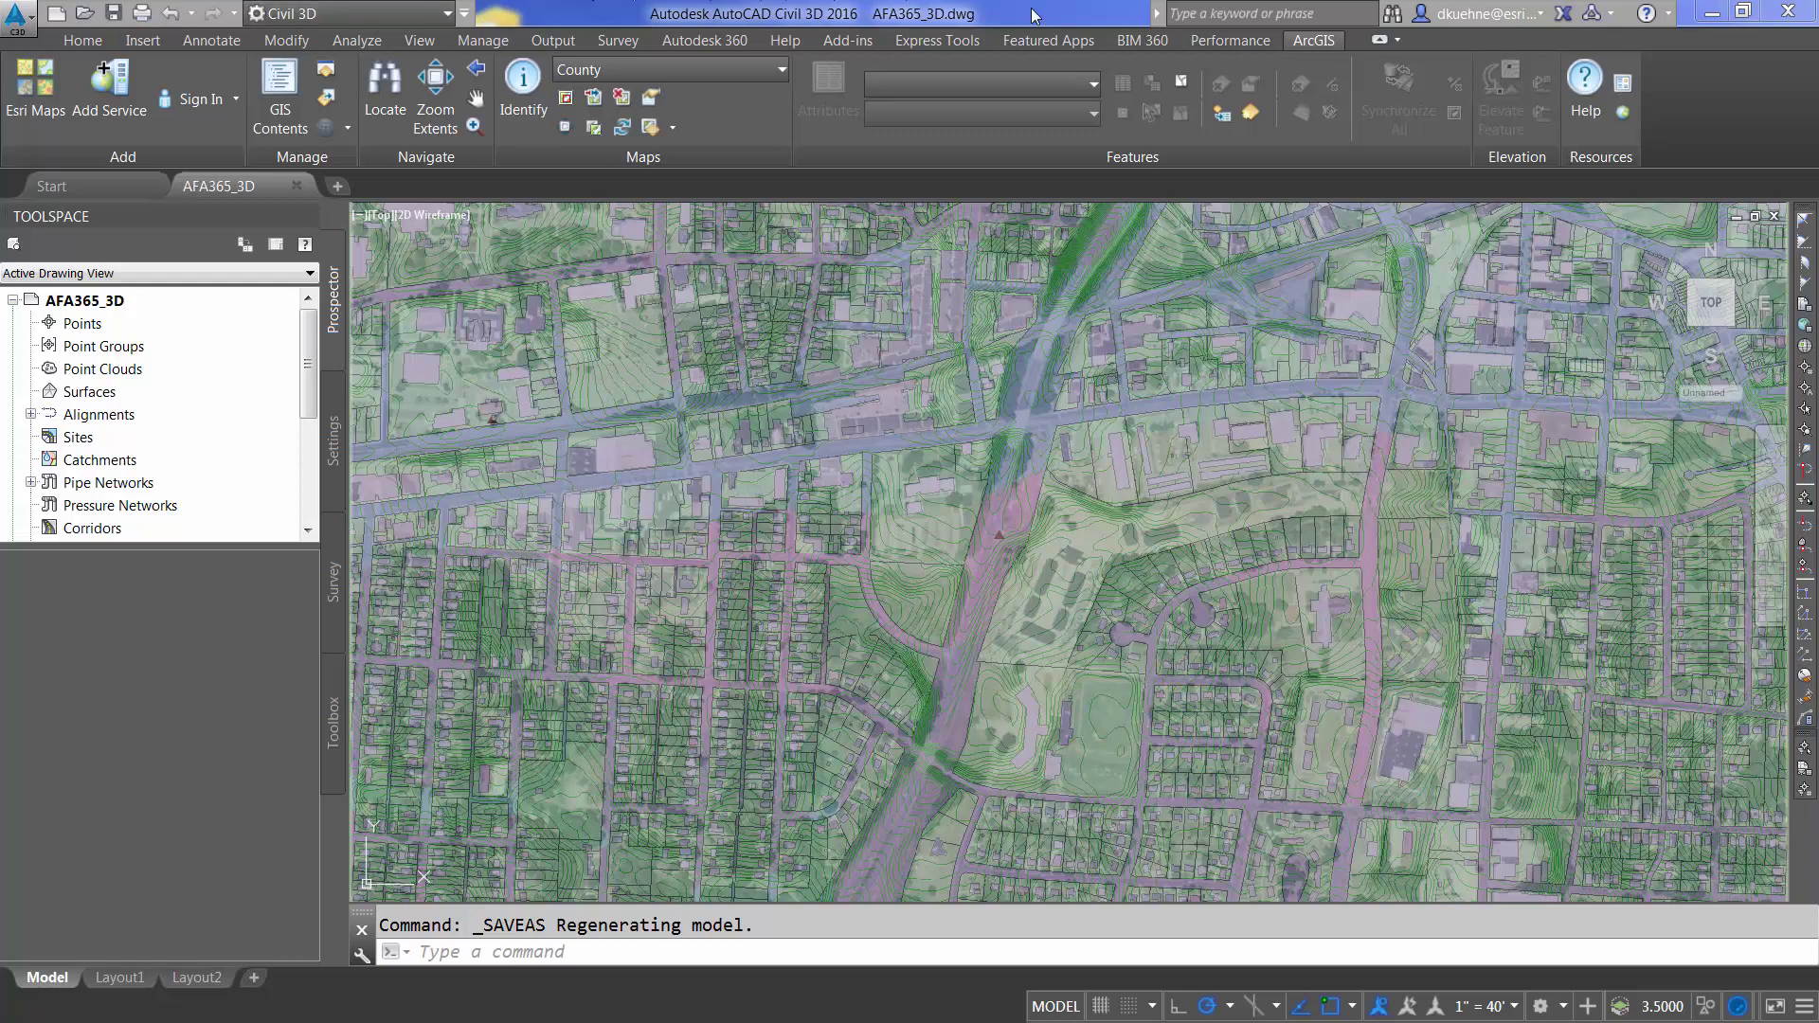
View the ArcGIS add-in's About information, then close the About window
{"action": "left_click", "coordinate": [1621, 116]}
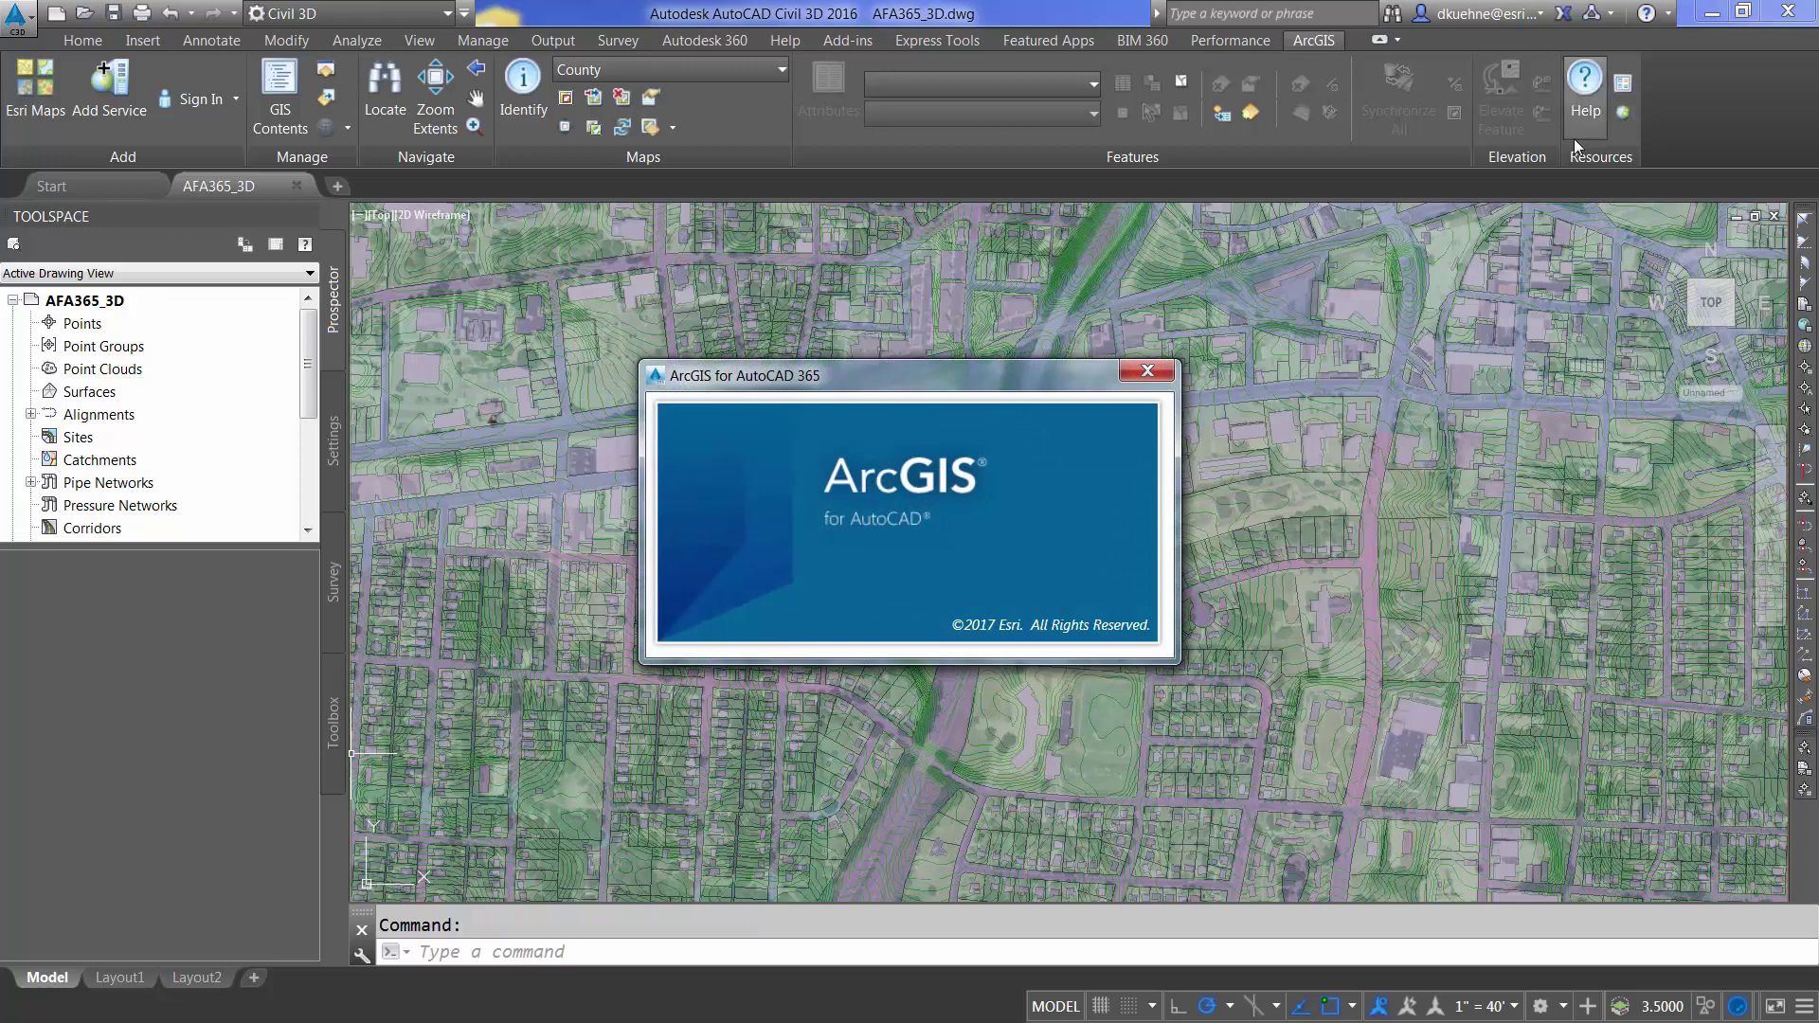
{"action": "left_click", "coordinate": [1148, 374]}
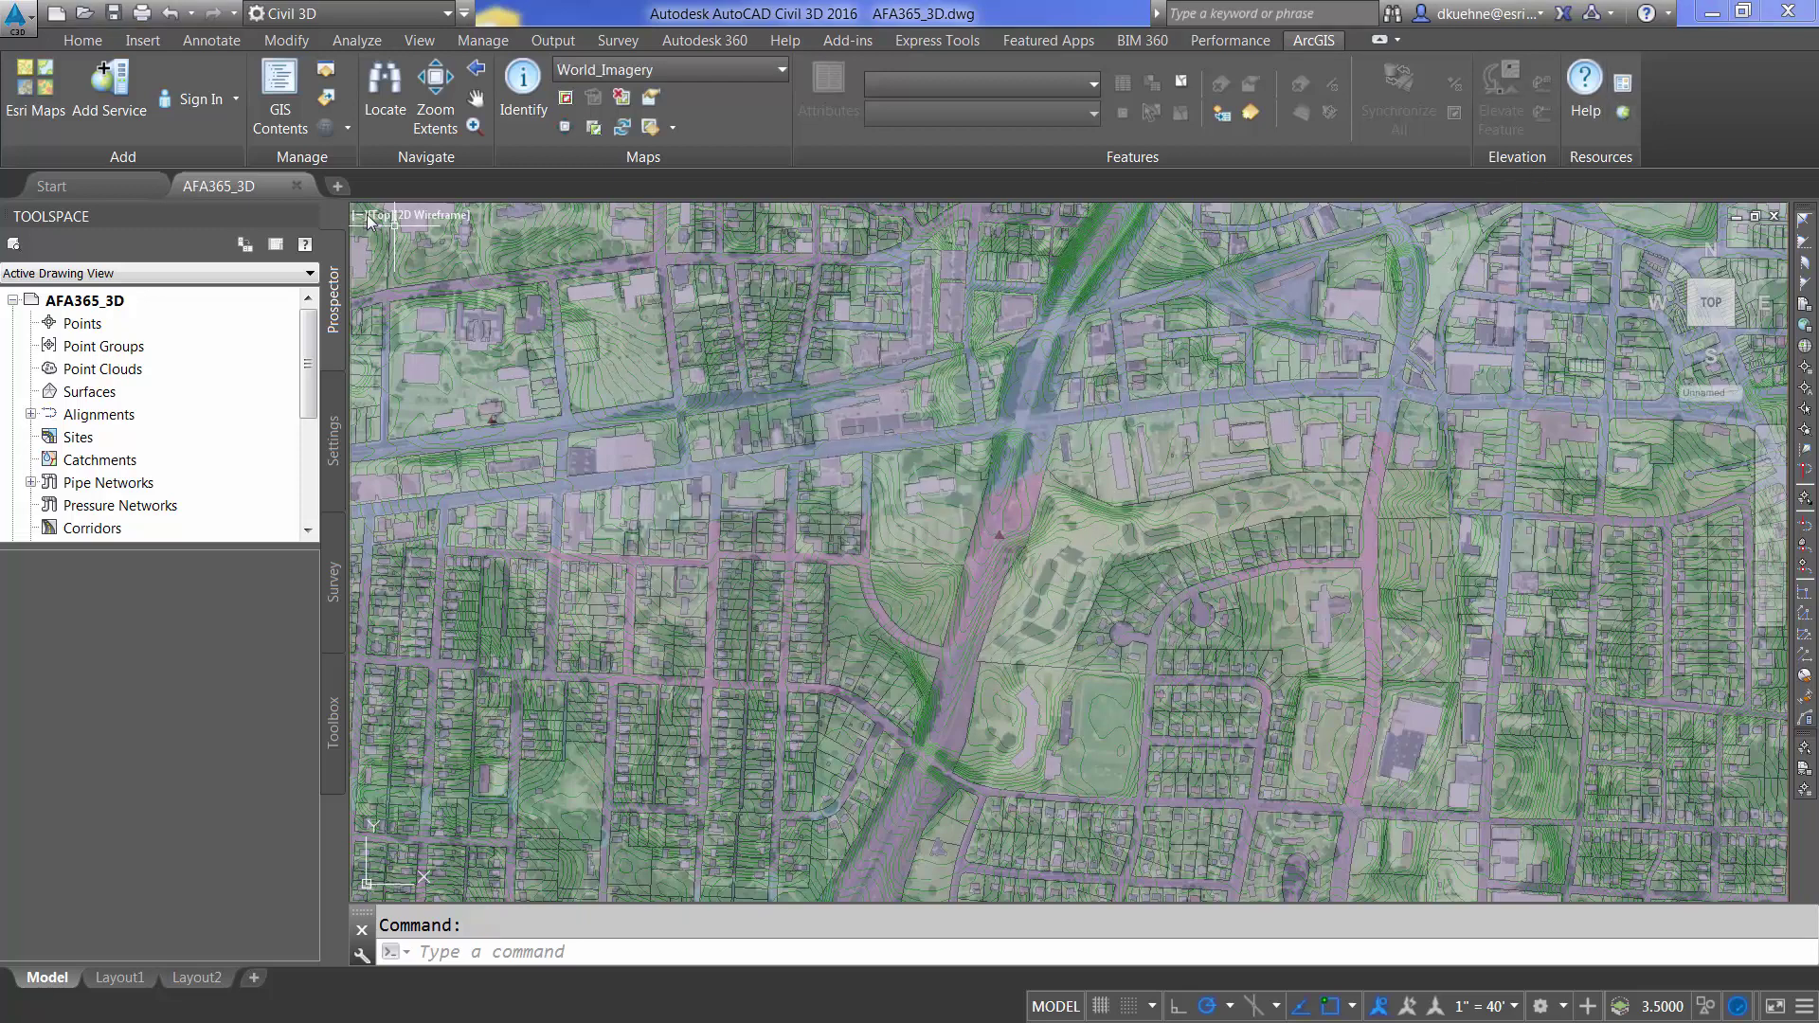
Extract the Contours service from A Server, limited to the Current View extent
{"action": "left_click", "coordinate": [120, 105]}
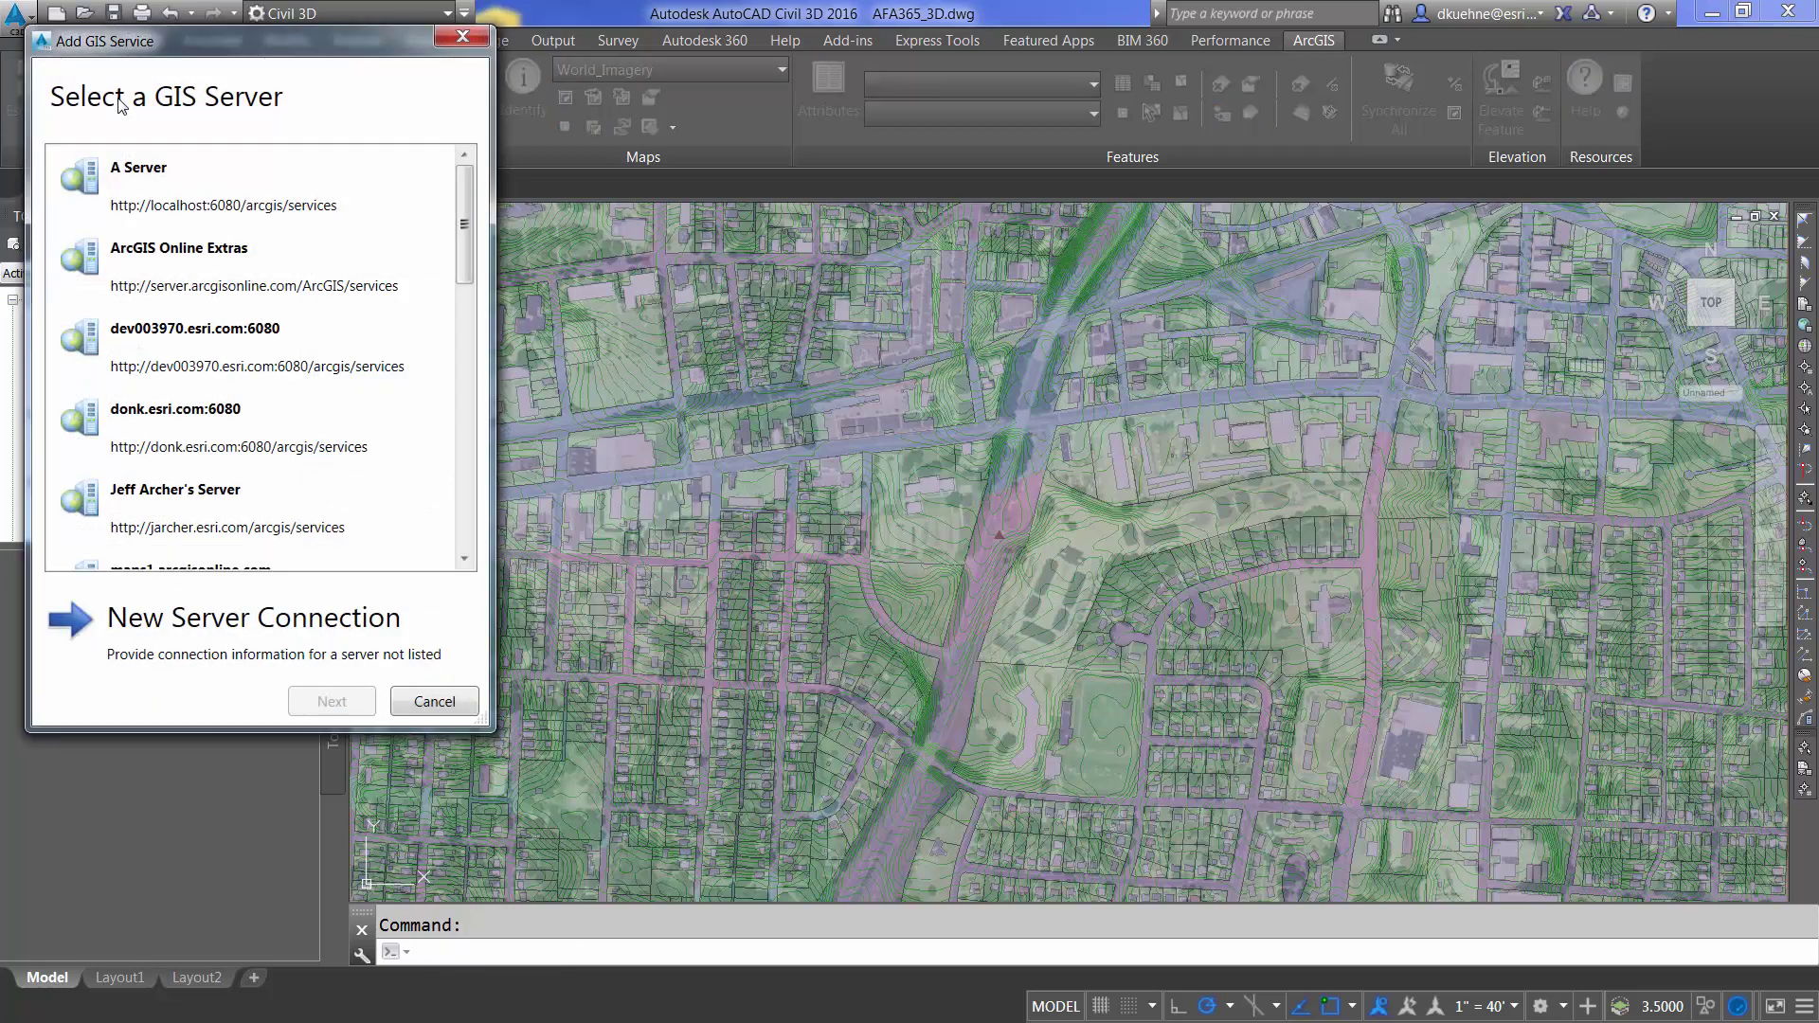
{"action": "double_click", "coordinate": [158, 189]}
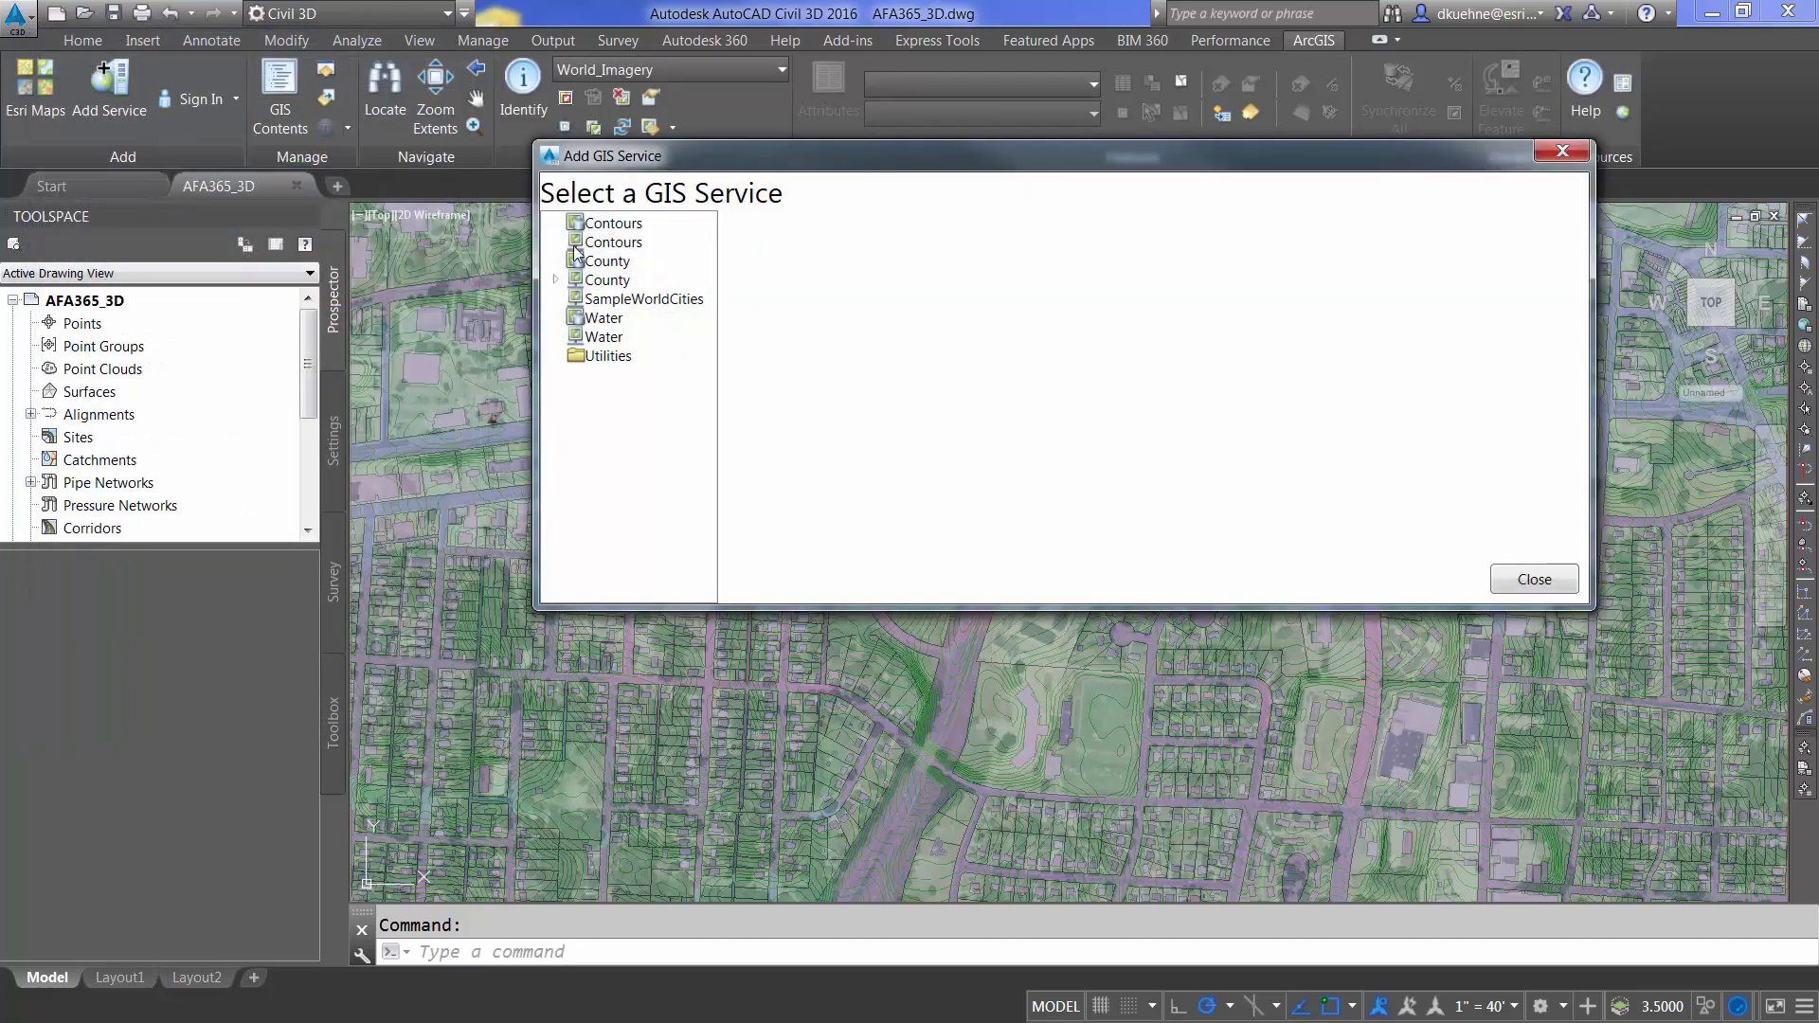
{"action": "left_click", "coordinate": [1008, 494]}
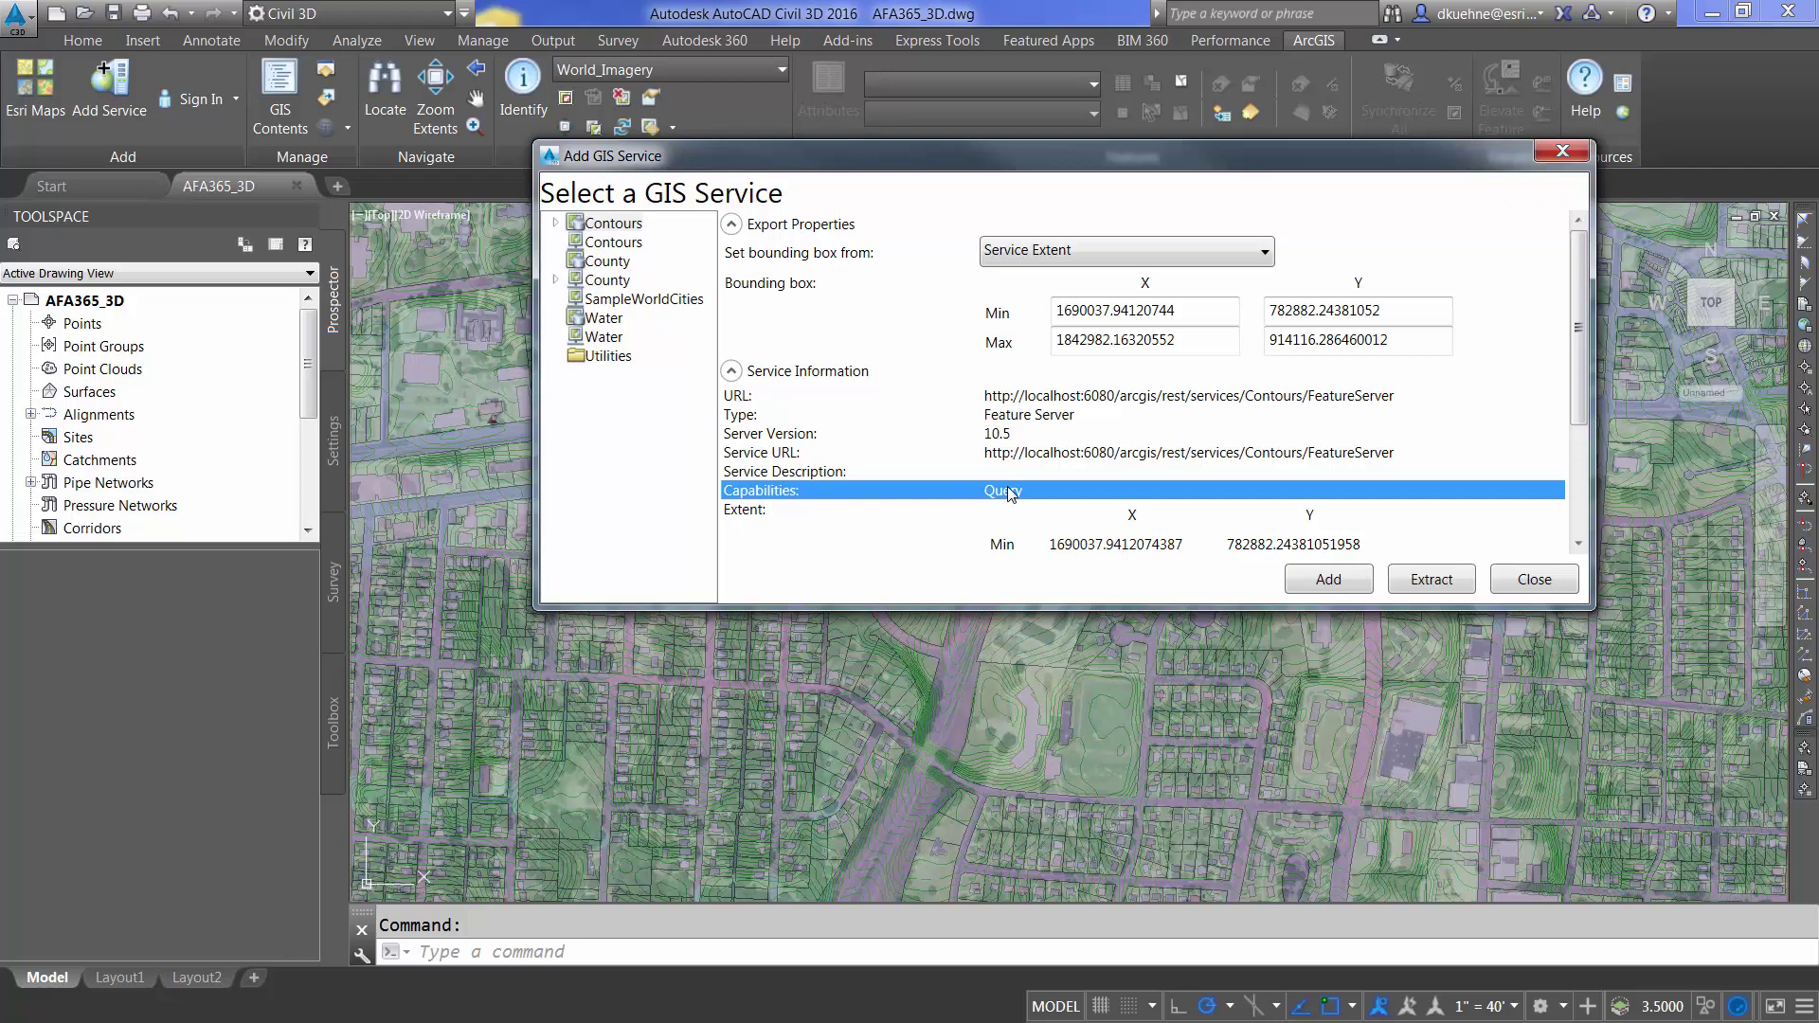
{"action": "left_click", "coordinate": [1272, 260]}
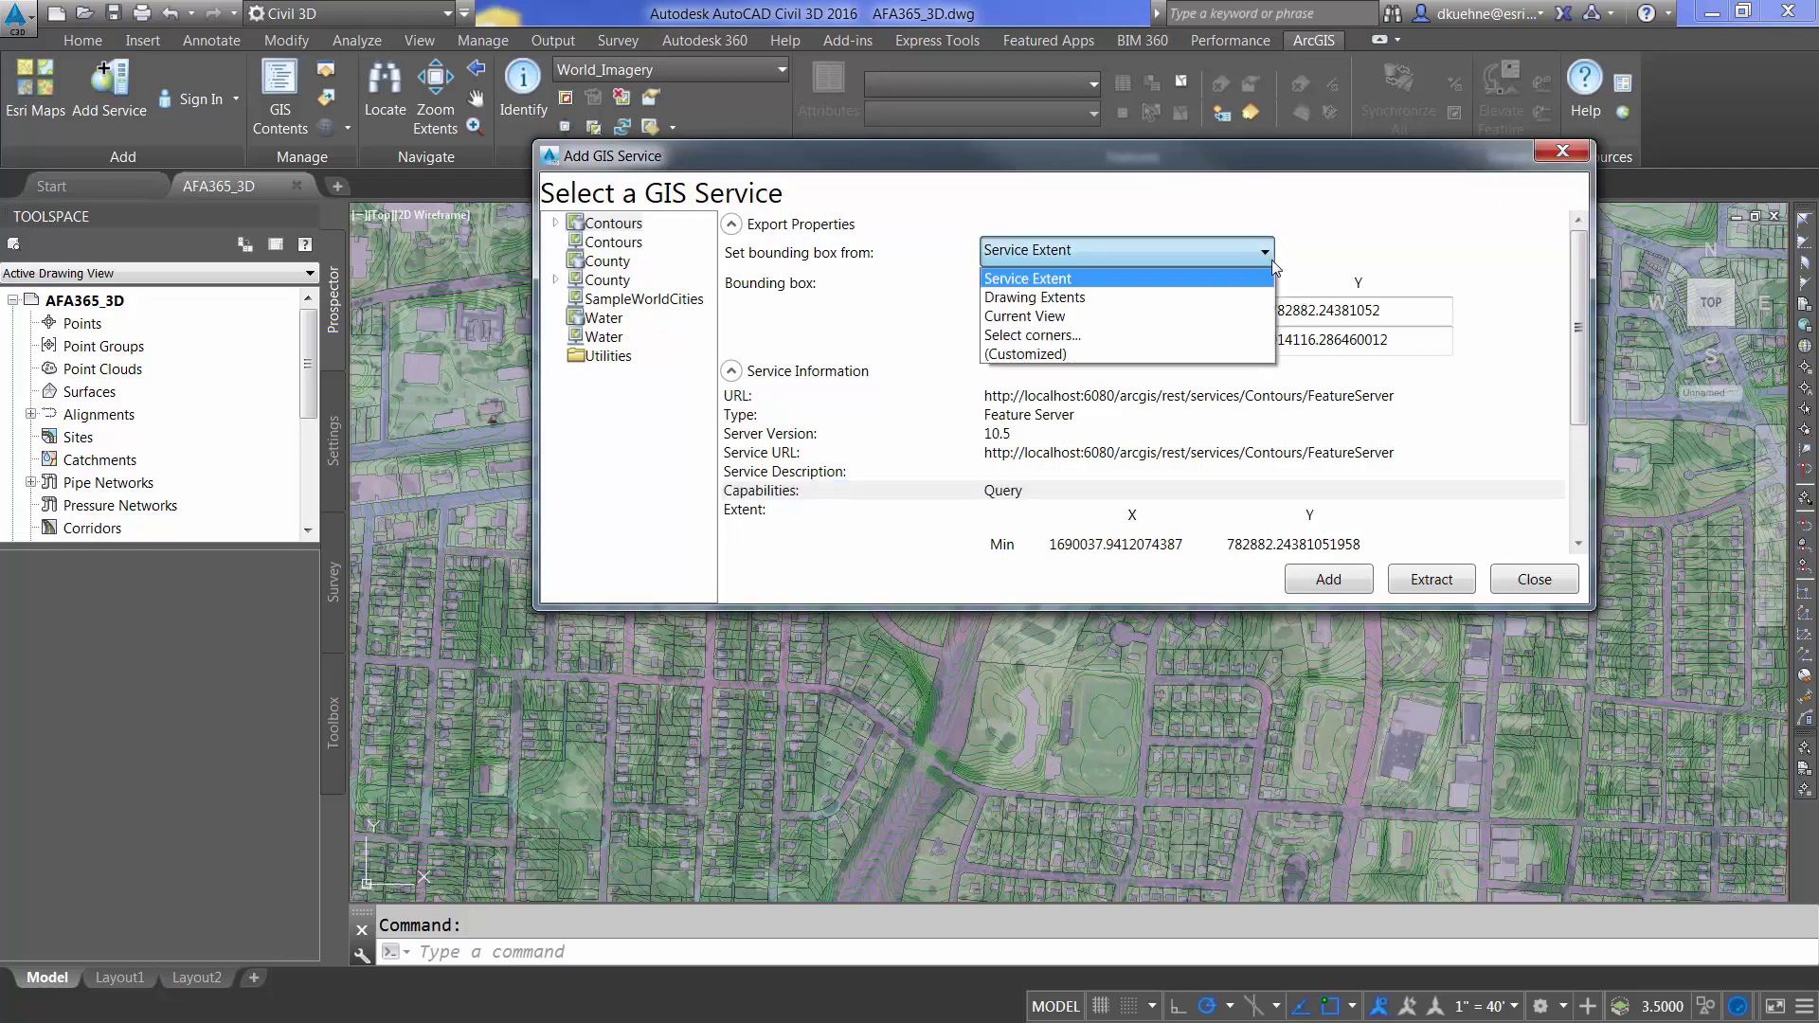
{"action": "left_click", "coordinate": [1131, 311]}
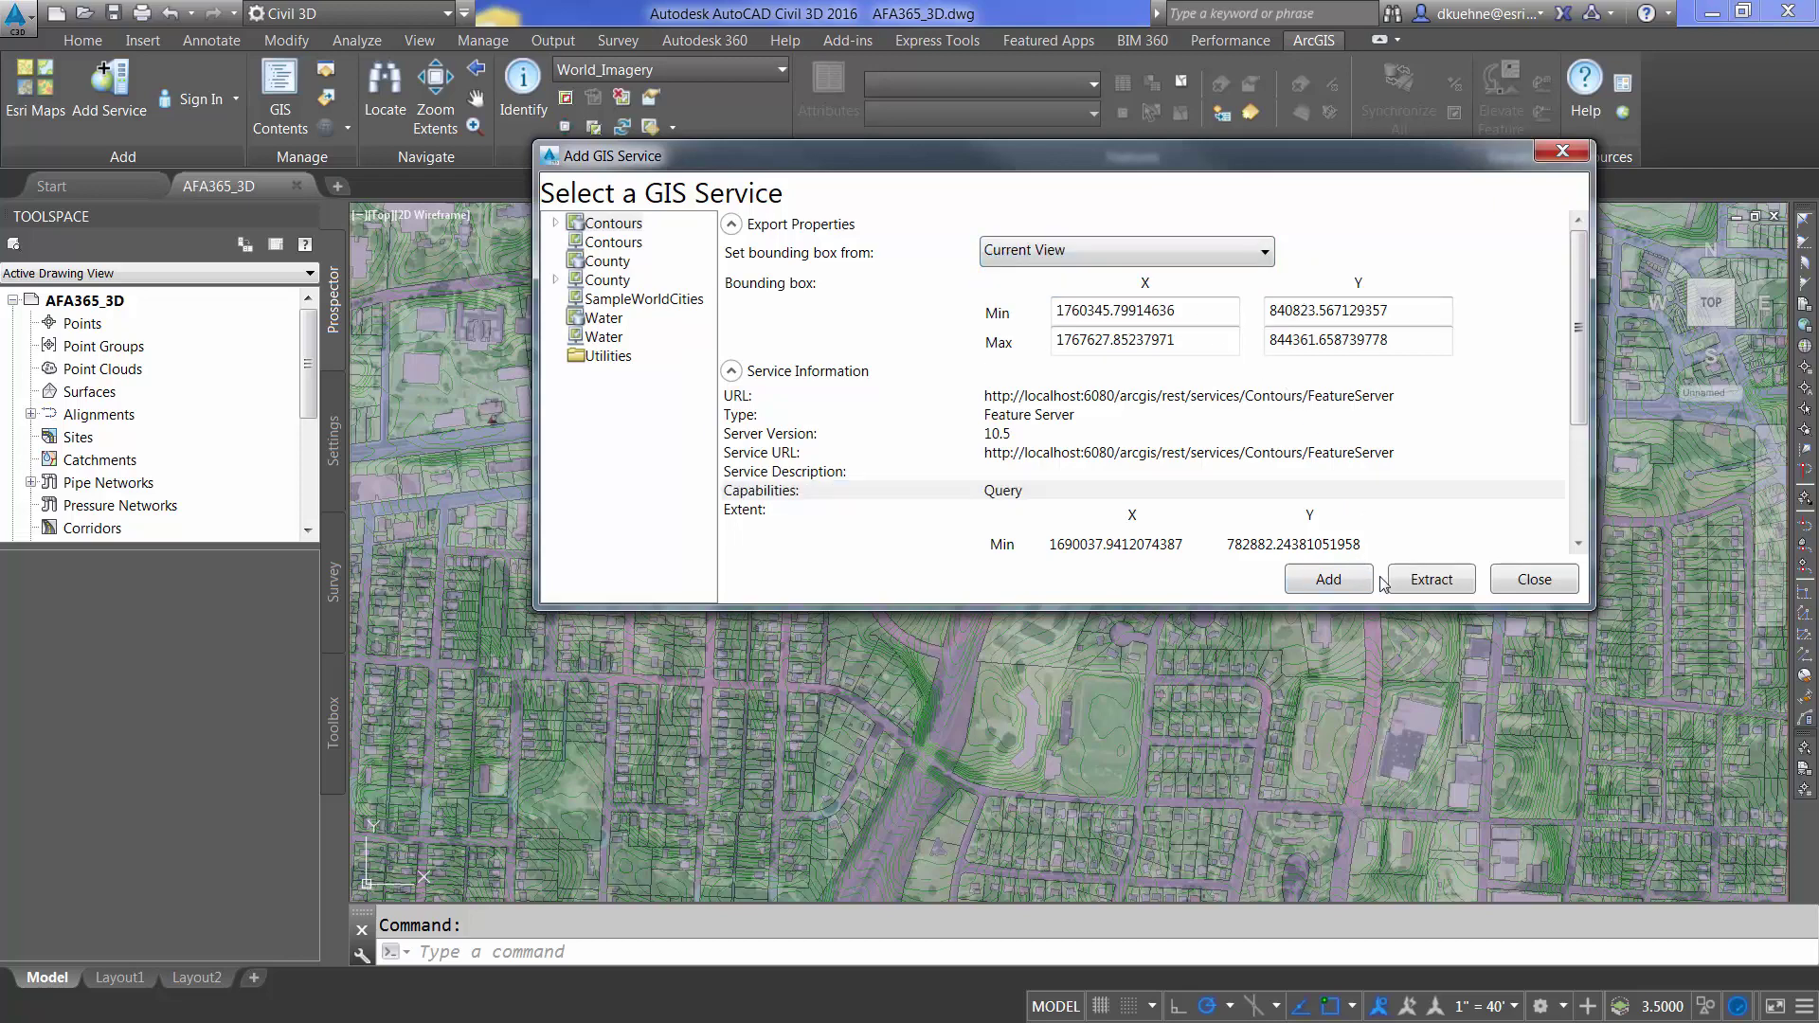
{"action": "left_click", "coordinate": [1427, 576]}
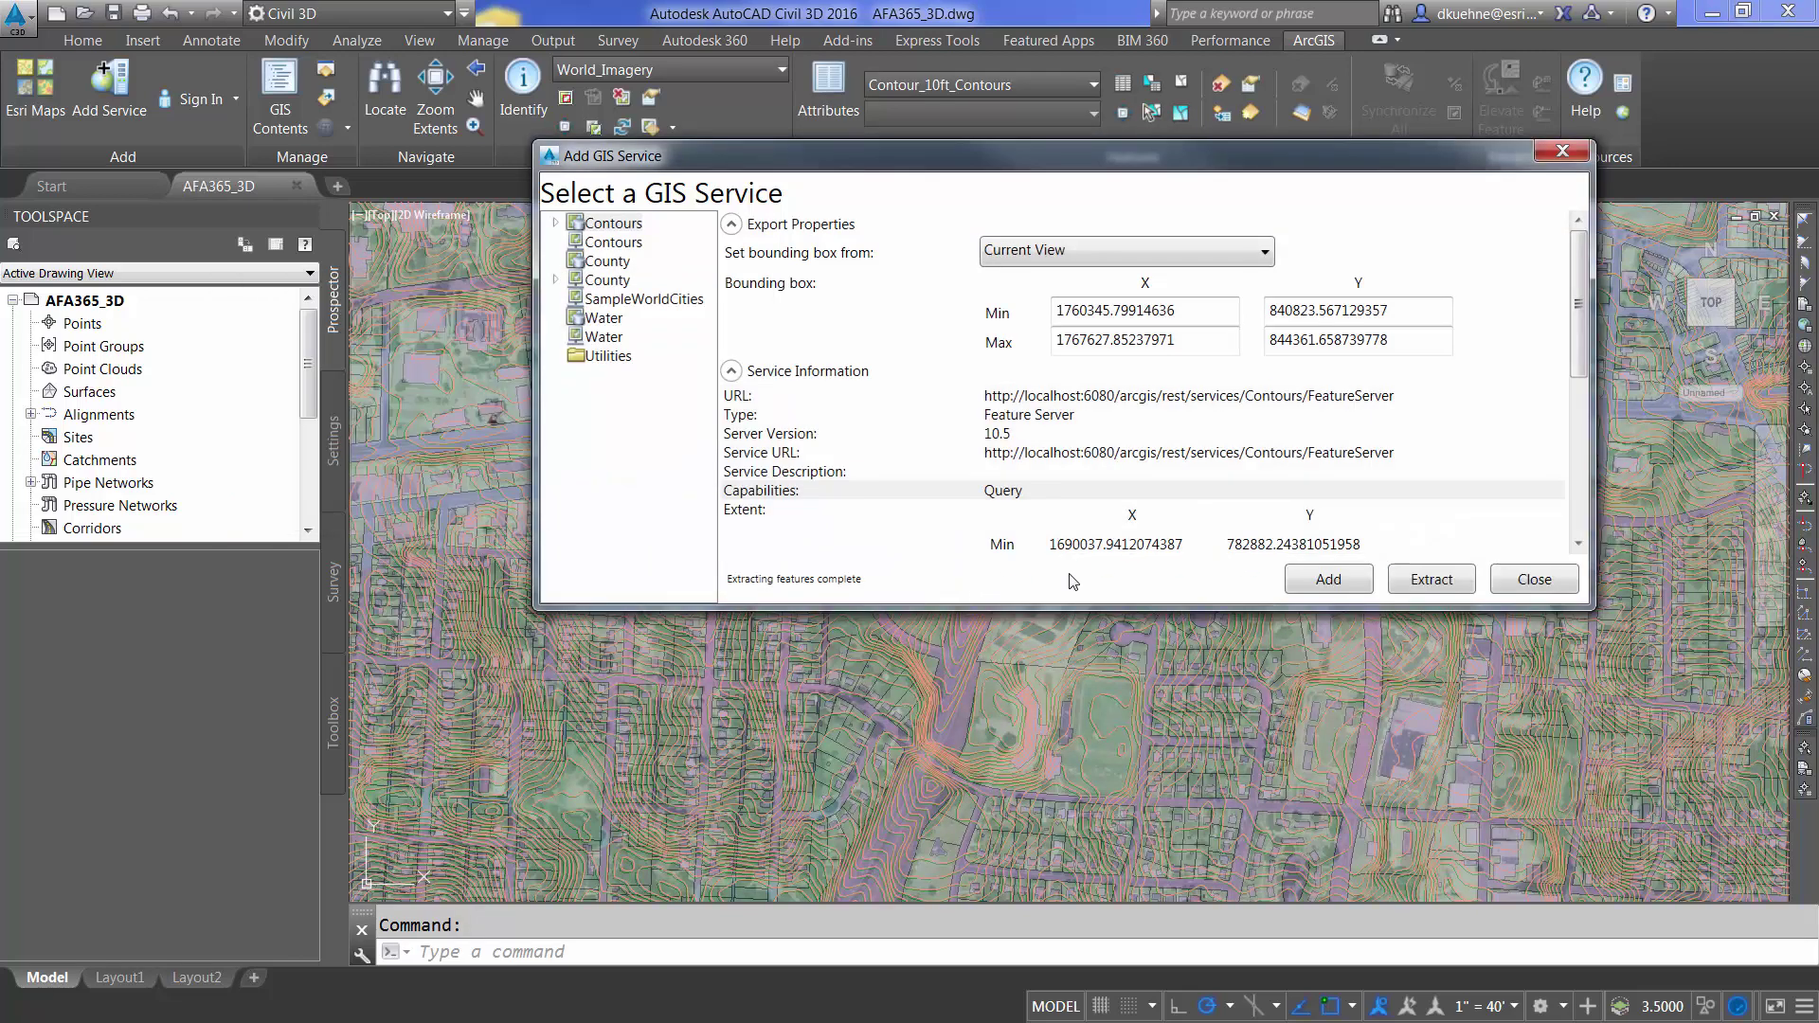
{"action": "left_click", "coordinate": [1527, 585]}
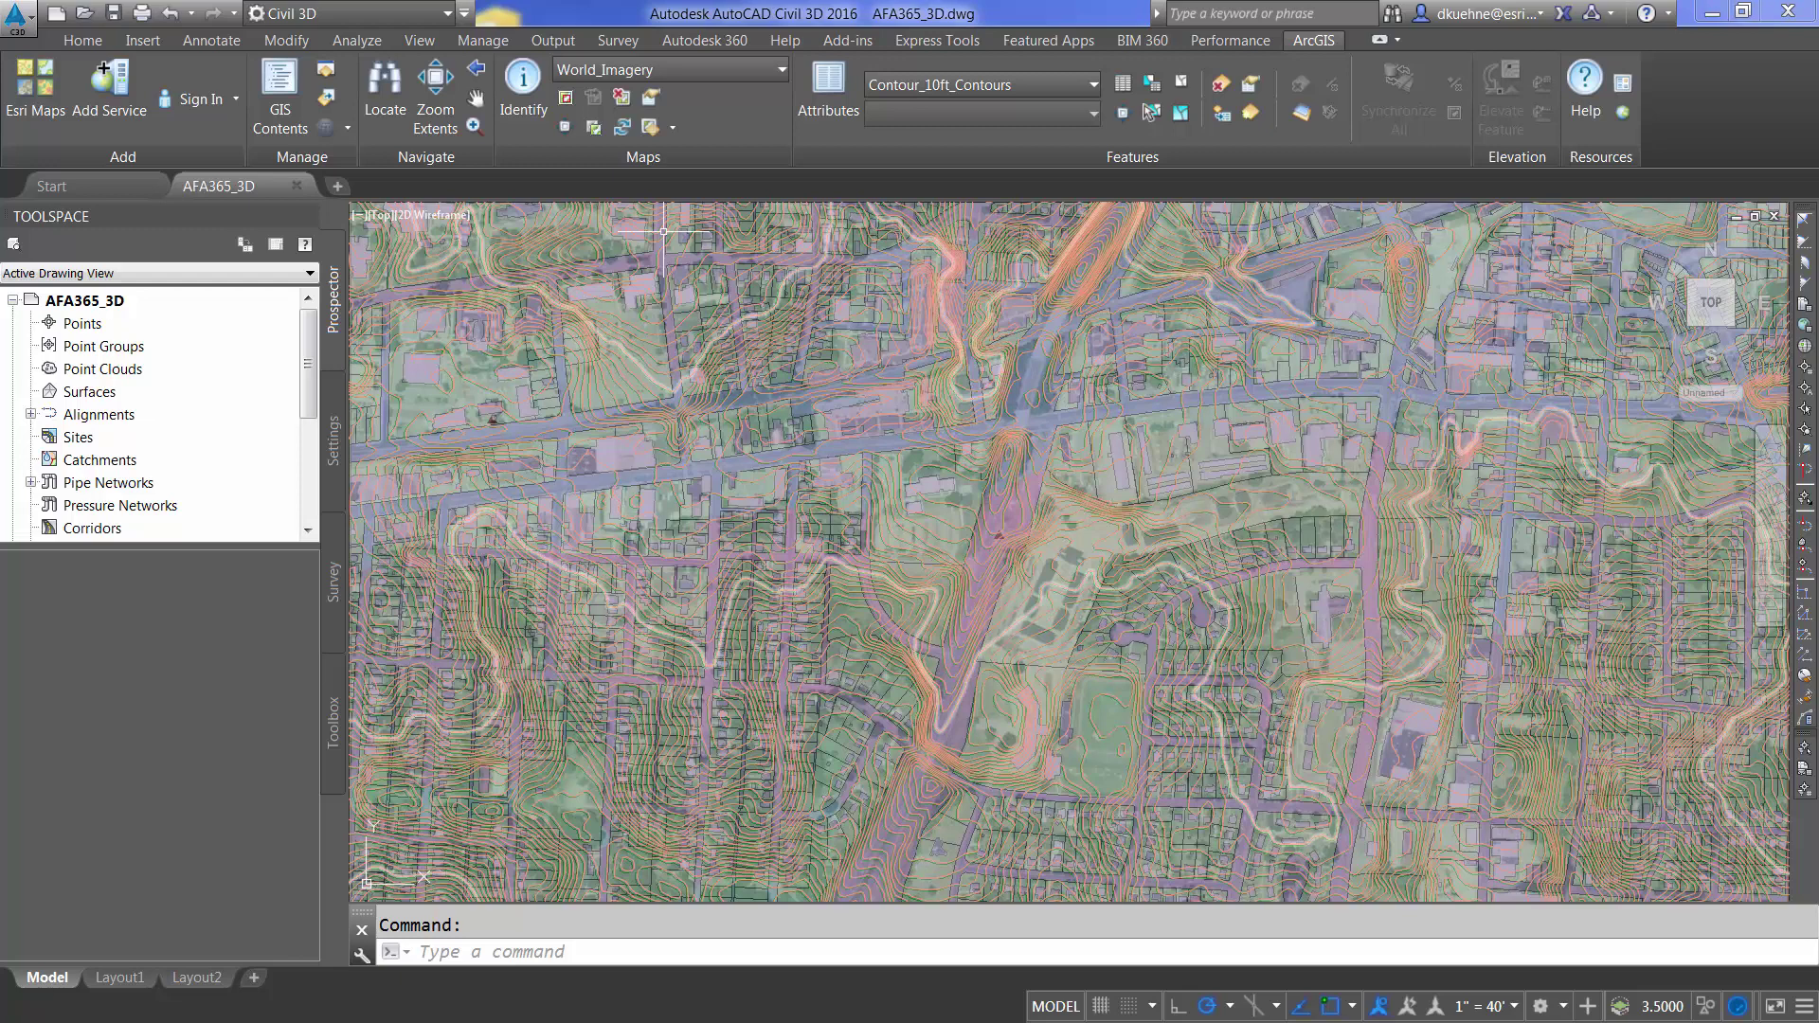
Turn off visibility of the County and World_Imagery layers in GIS Contents
{"action": "left_click", "coordinate": [291, 93]}
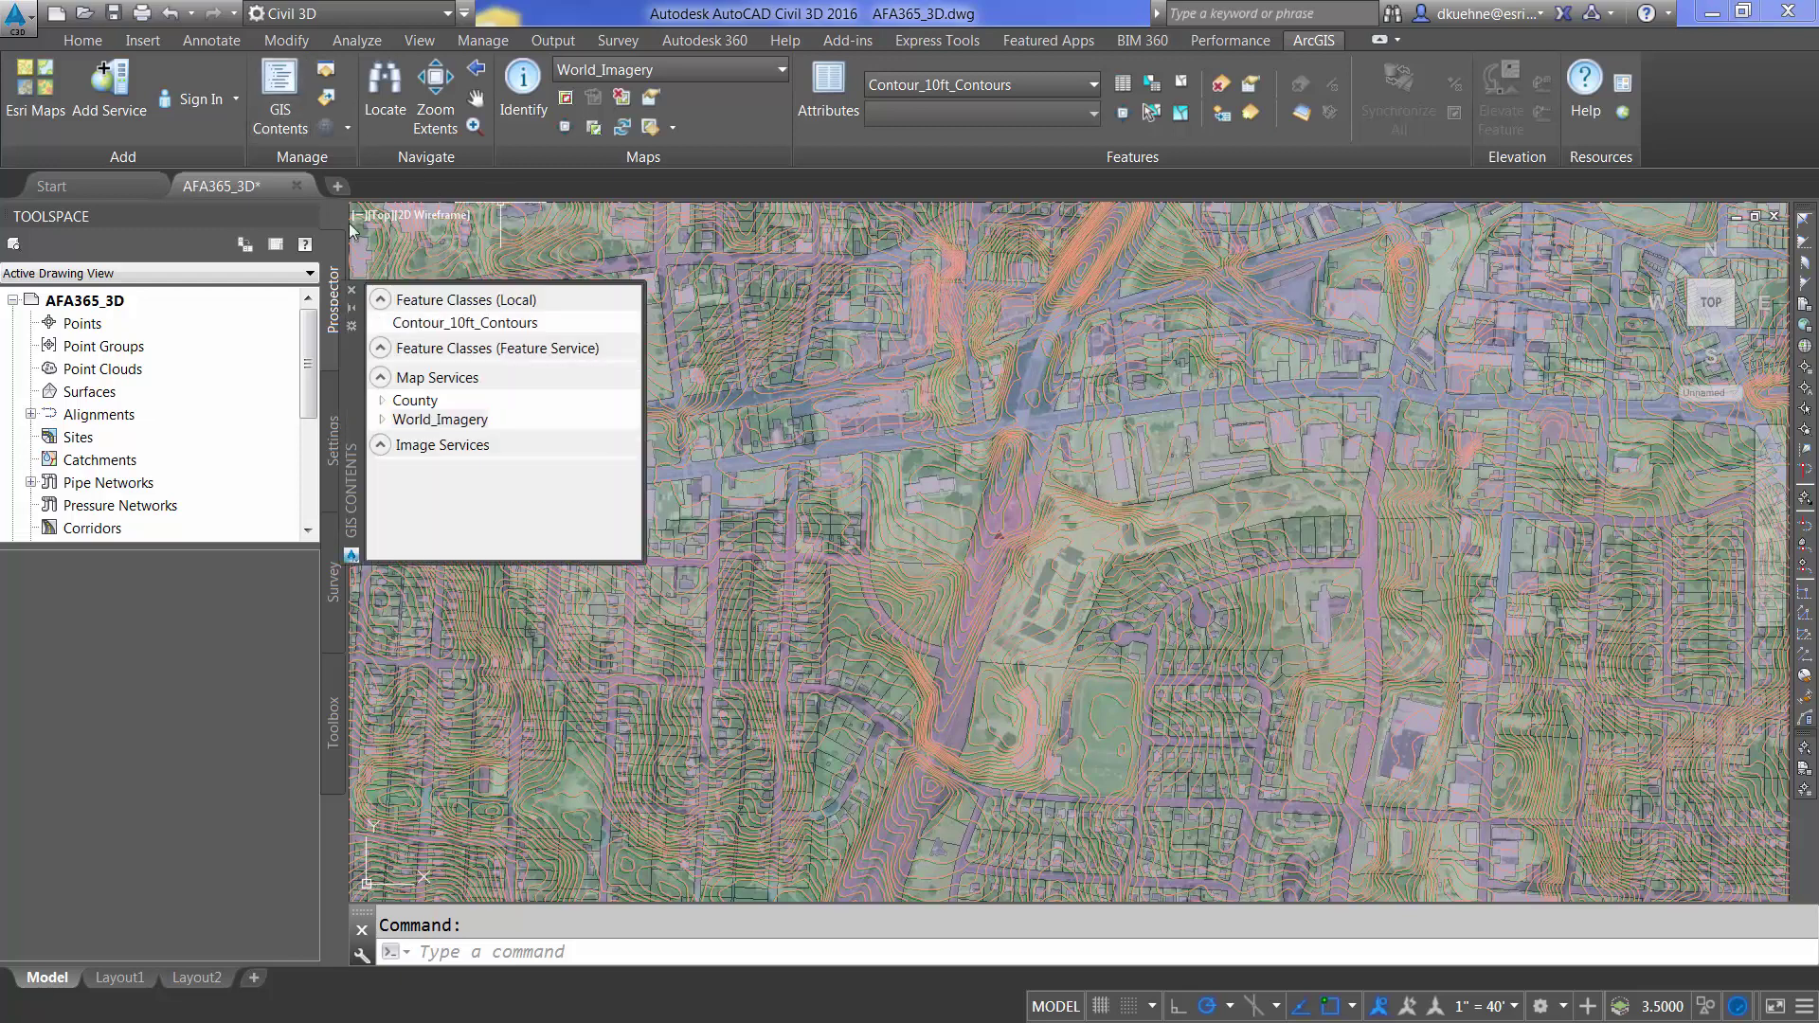
{"action": "right_click", "coordinate": [423, 401]}
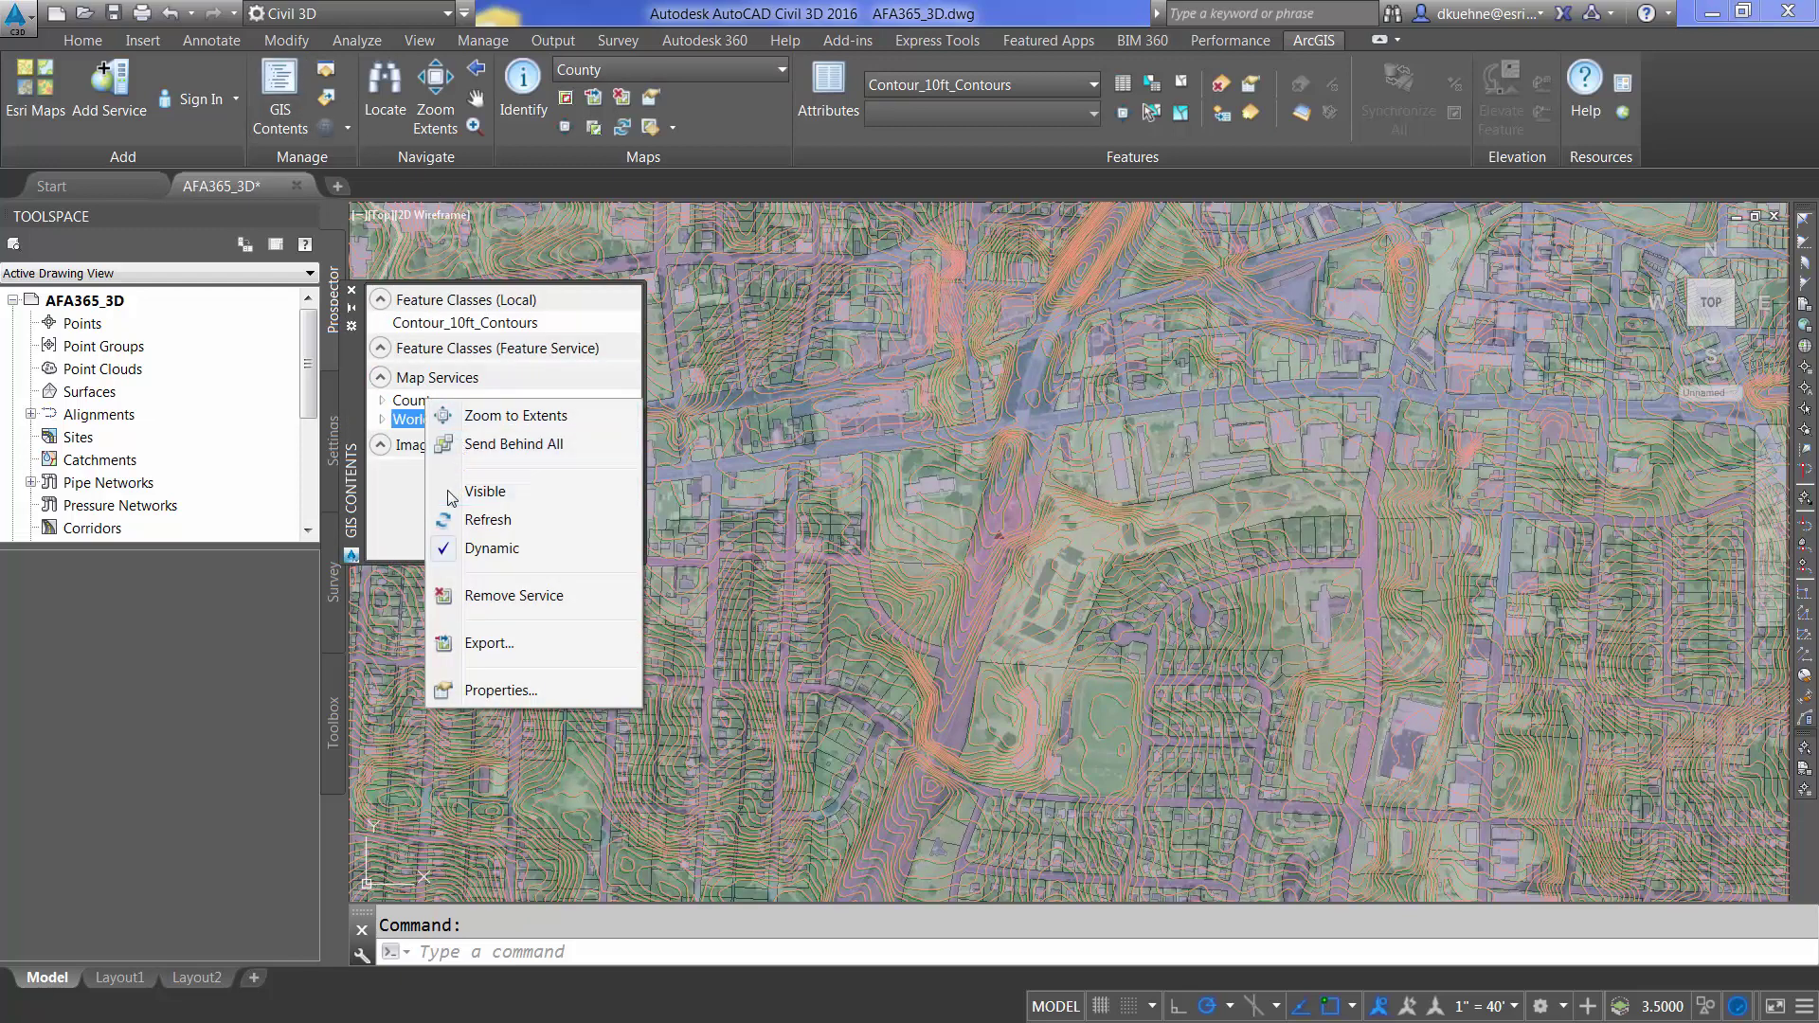
{"action": "left_click", "coordinate": [481, 490]}
{"action": "right_click", "coordinate": [402, 422]}
{"action": "left_click", "coordinate": [417, 516]}
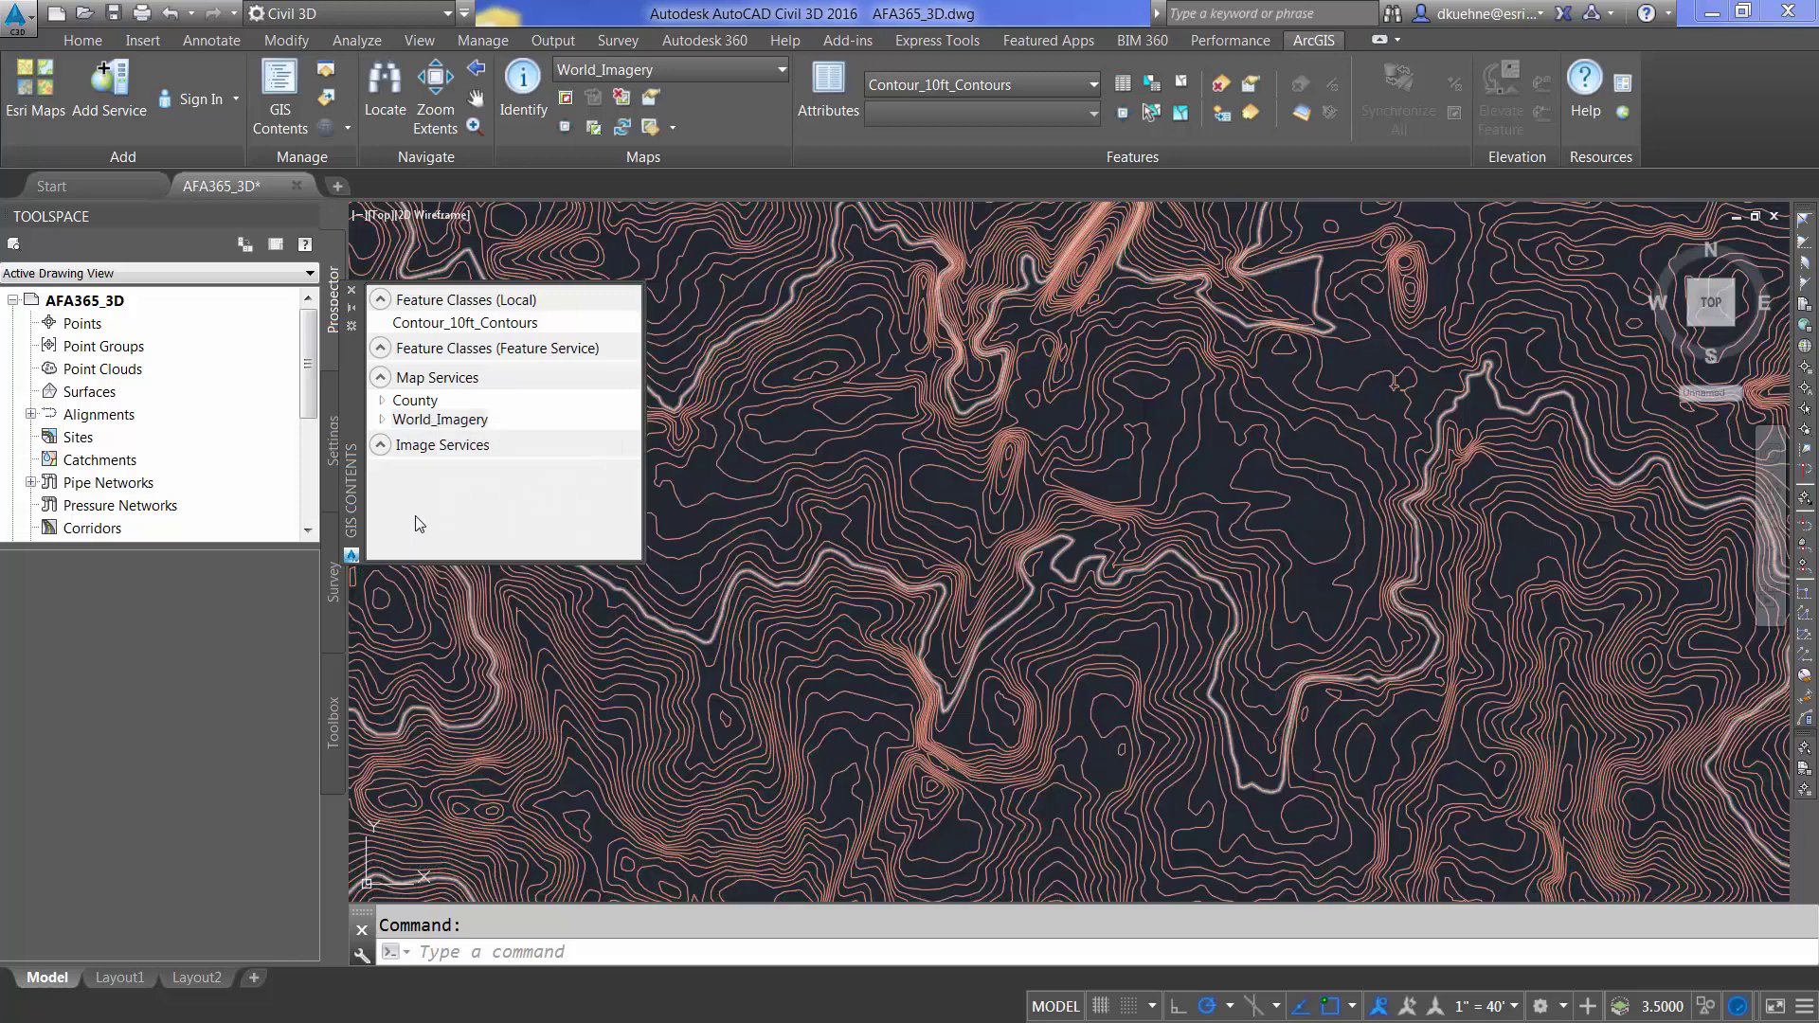
{"action": "type", "text": "list"}
{"action": "key", "text": "Return"}
{"action": "left_click", "coordinate": [943, 489]}
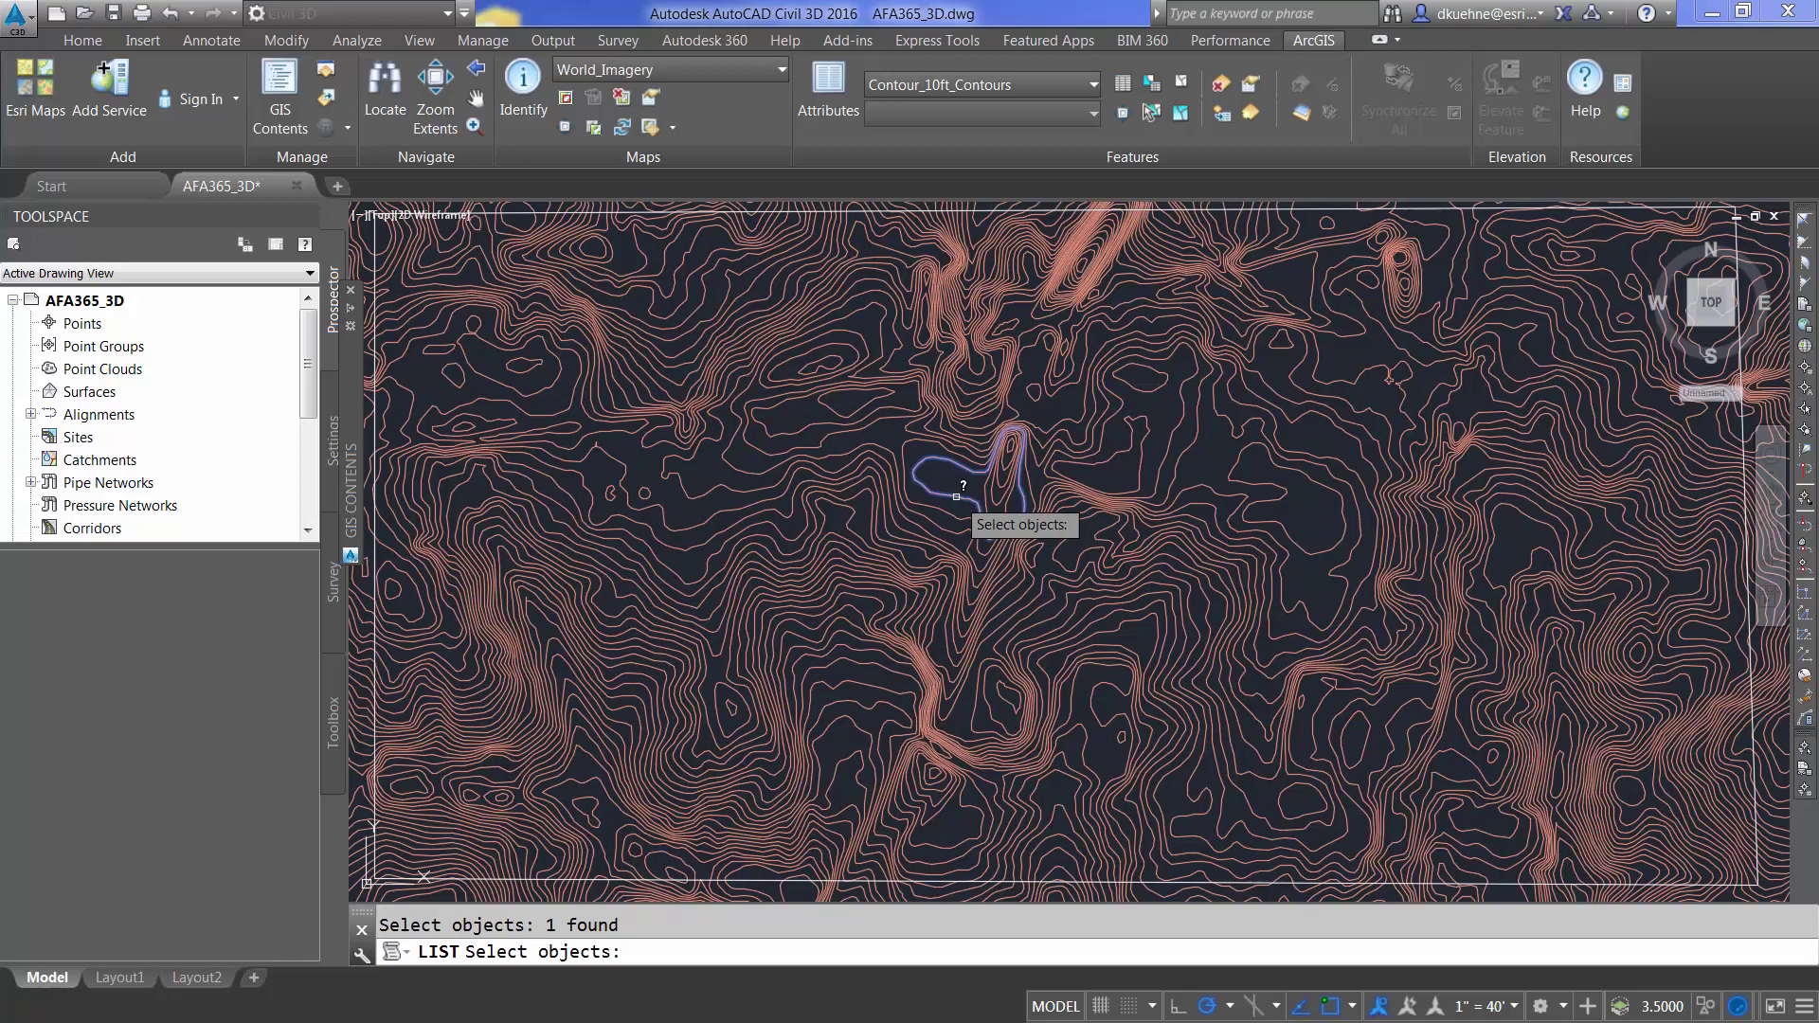
{"action": "key", "text": "Return"}
{"action": "left_click_drag", "start_coordinate": [597, 365], "coordinate": [513, 366]}
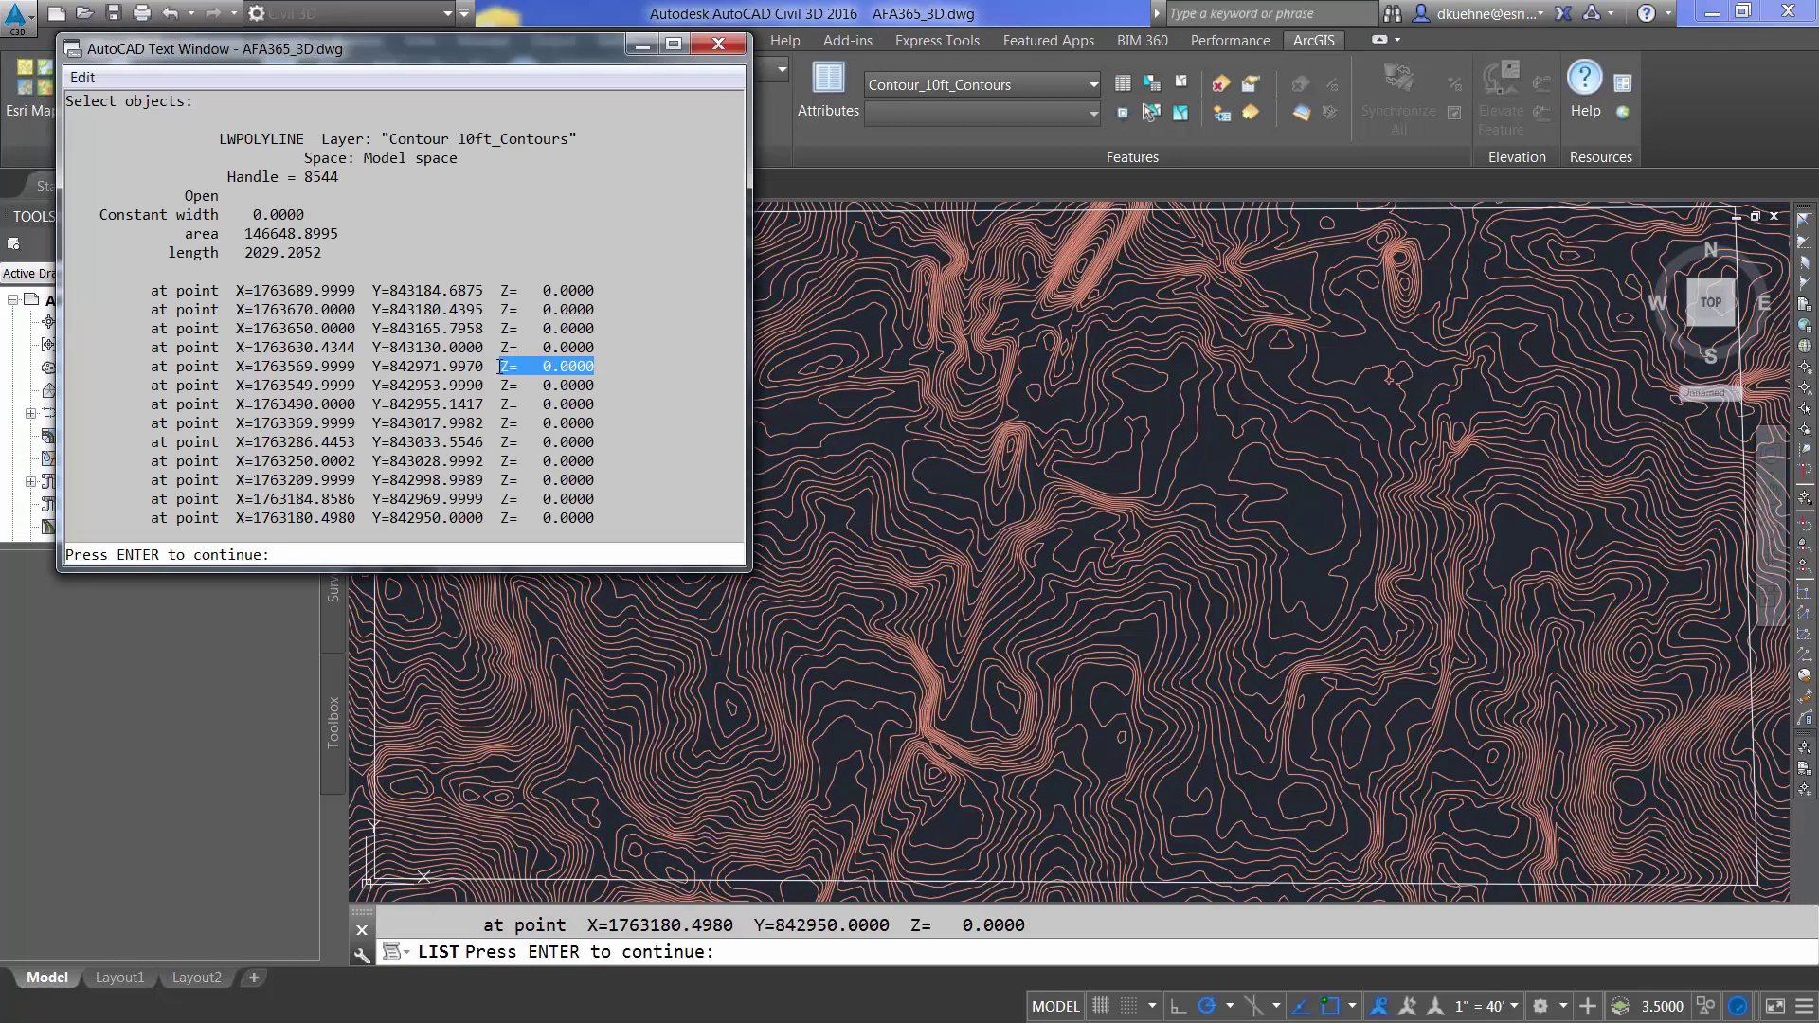
{"action": "key", "text": "Return"}
{"action": "left_click", "coordinate": [717, 43]}
{"action": "left_click", "coordinate": [829, 88]}
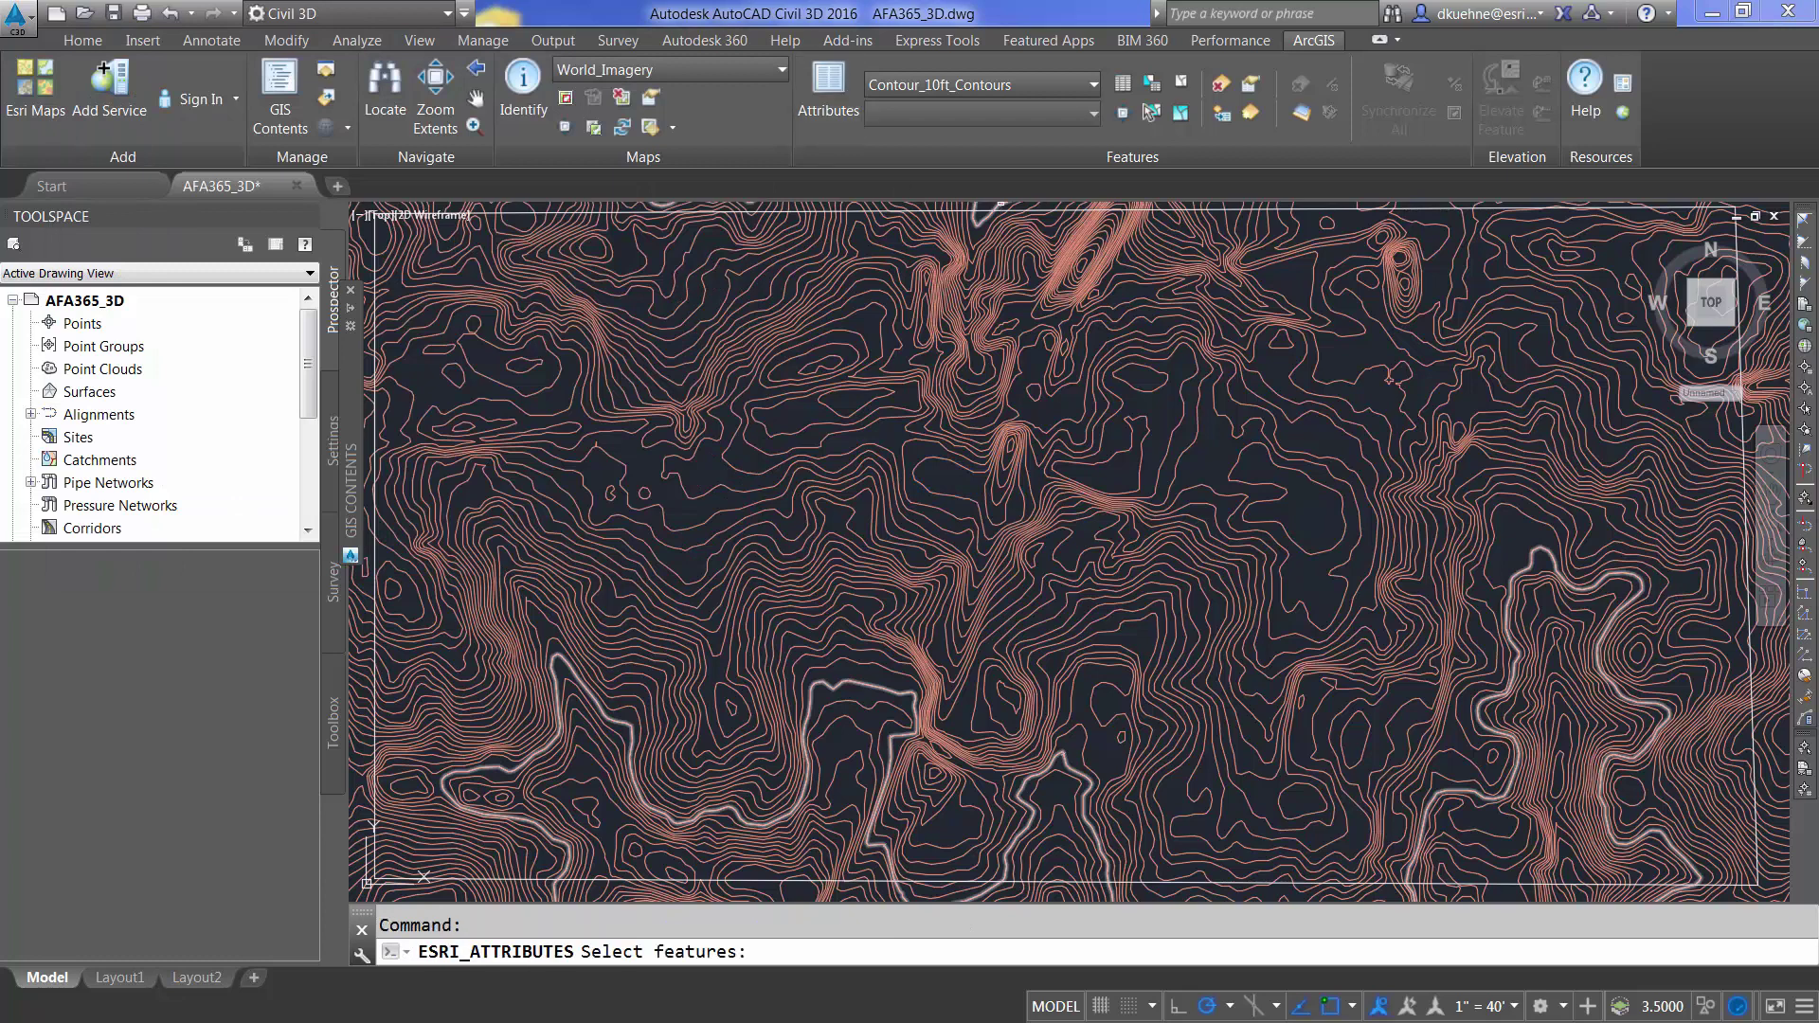
{"action": "left_click", "coordinate": [942, 464]}
{"action": "key", "text": "Return"}
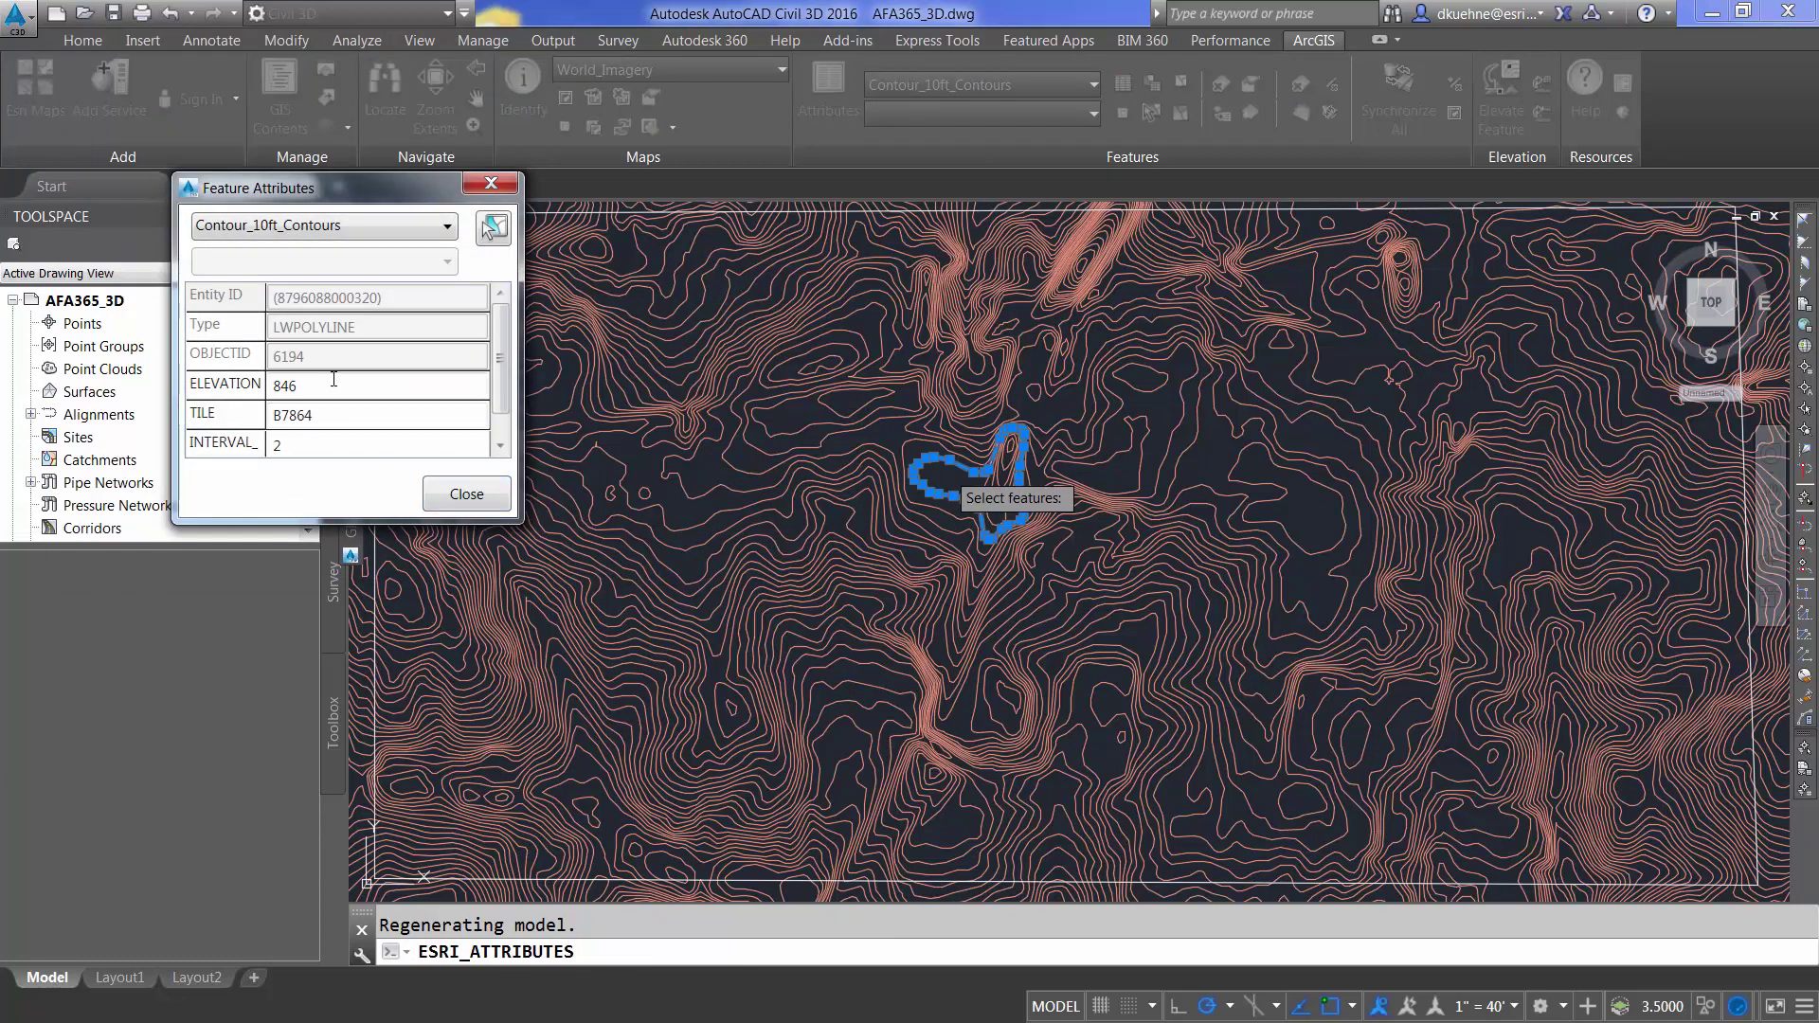
{"action": "left_click", "coordinate": [250, 393]}
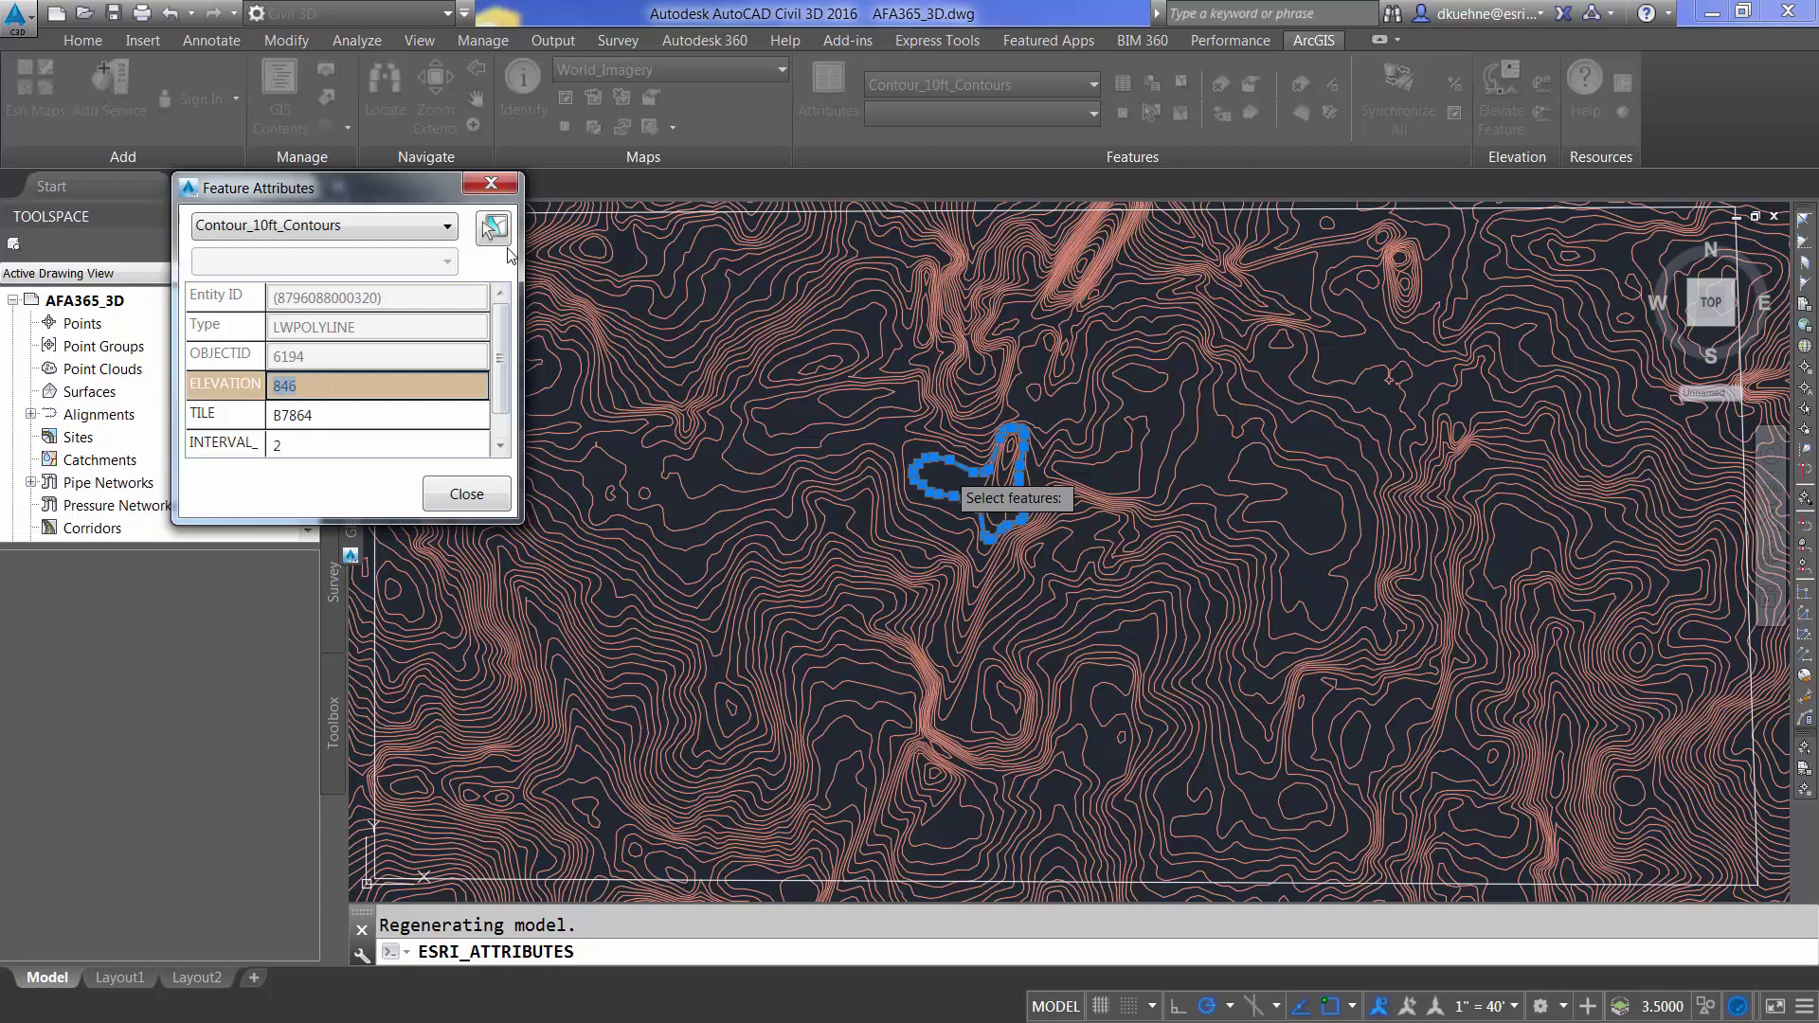
{"action": "left_click", "coordinate": [490, 183]}
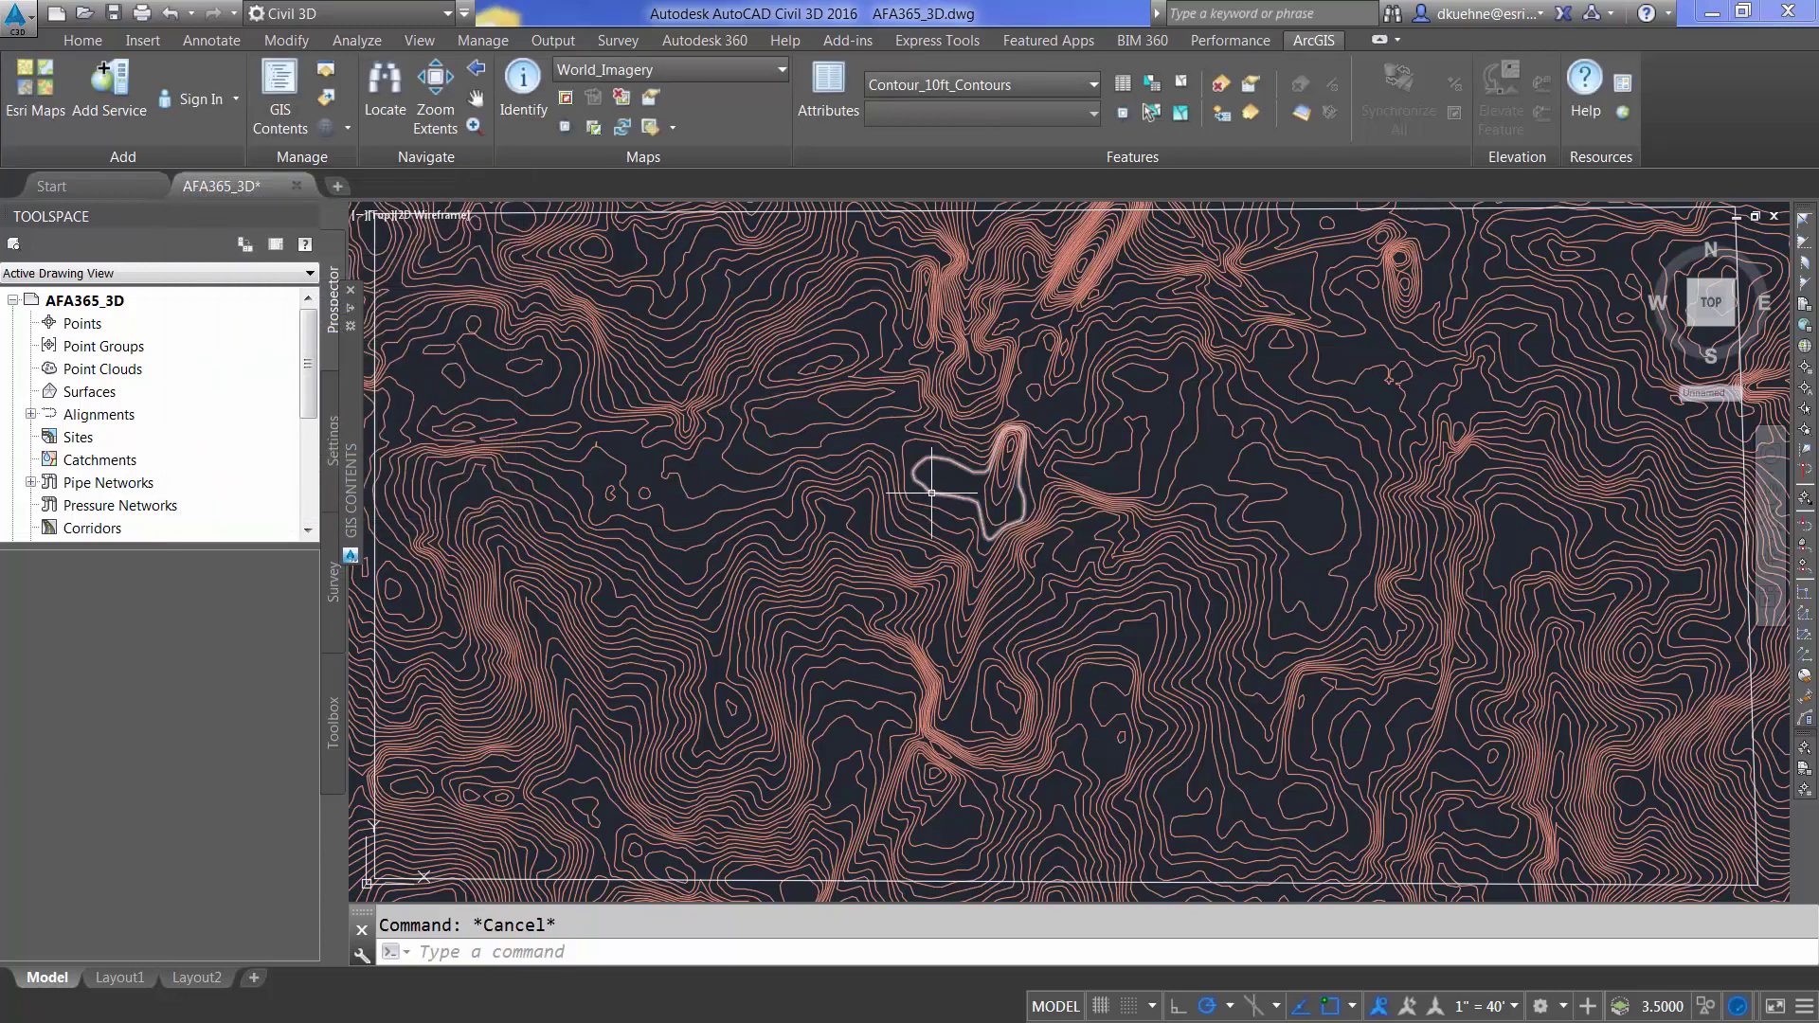
{"action": "type", "text": "esri"}
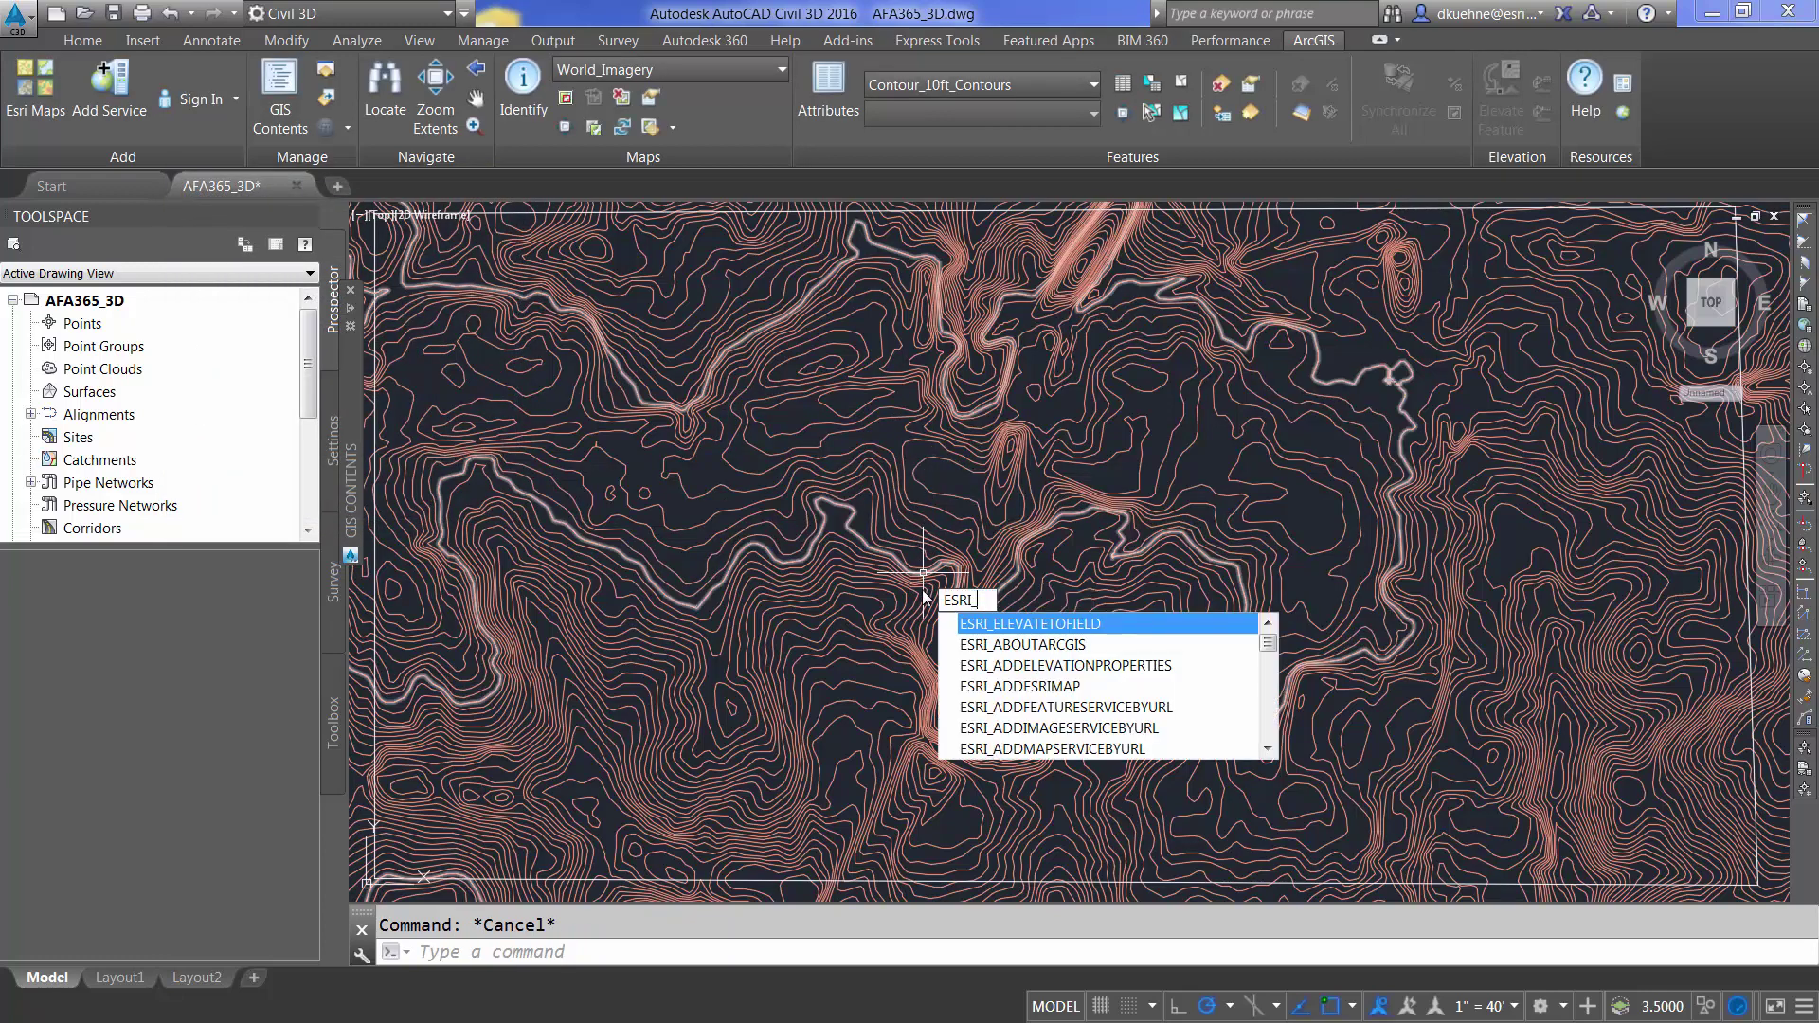
{"action": "type", "text": "_"}
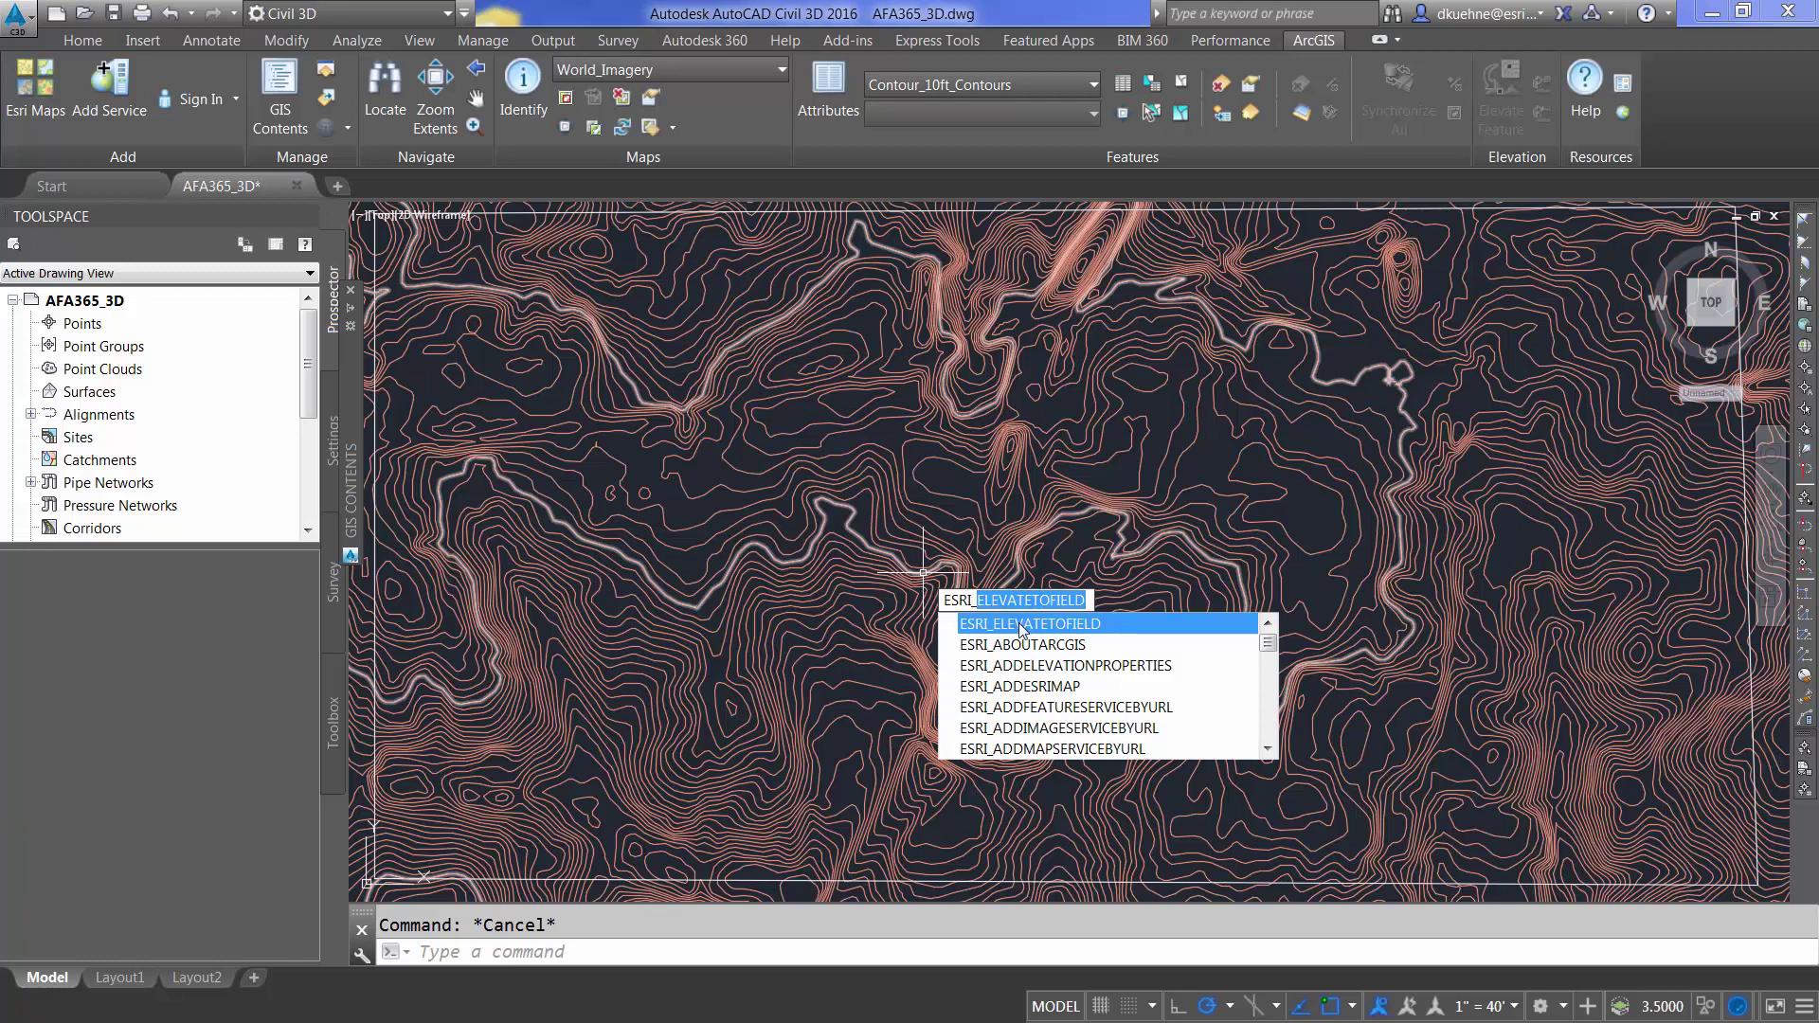
Elevate all contour features from their ELEVATION field with ESRI_ELEVATETOFIELD
{"action": "left_click", "coordinate": [1021, 626]}
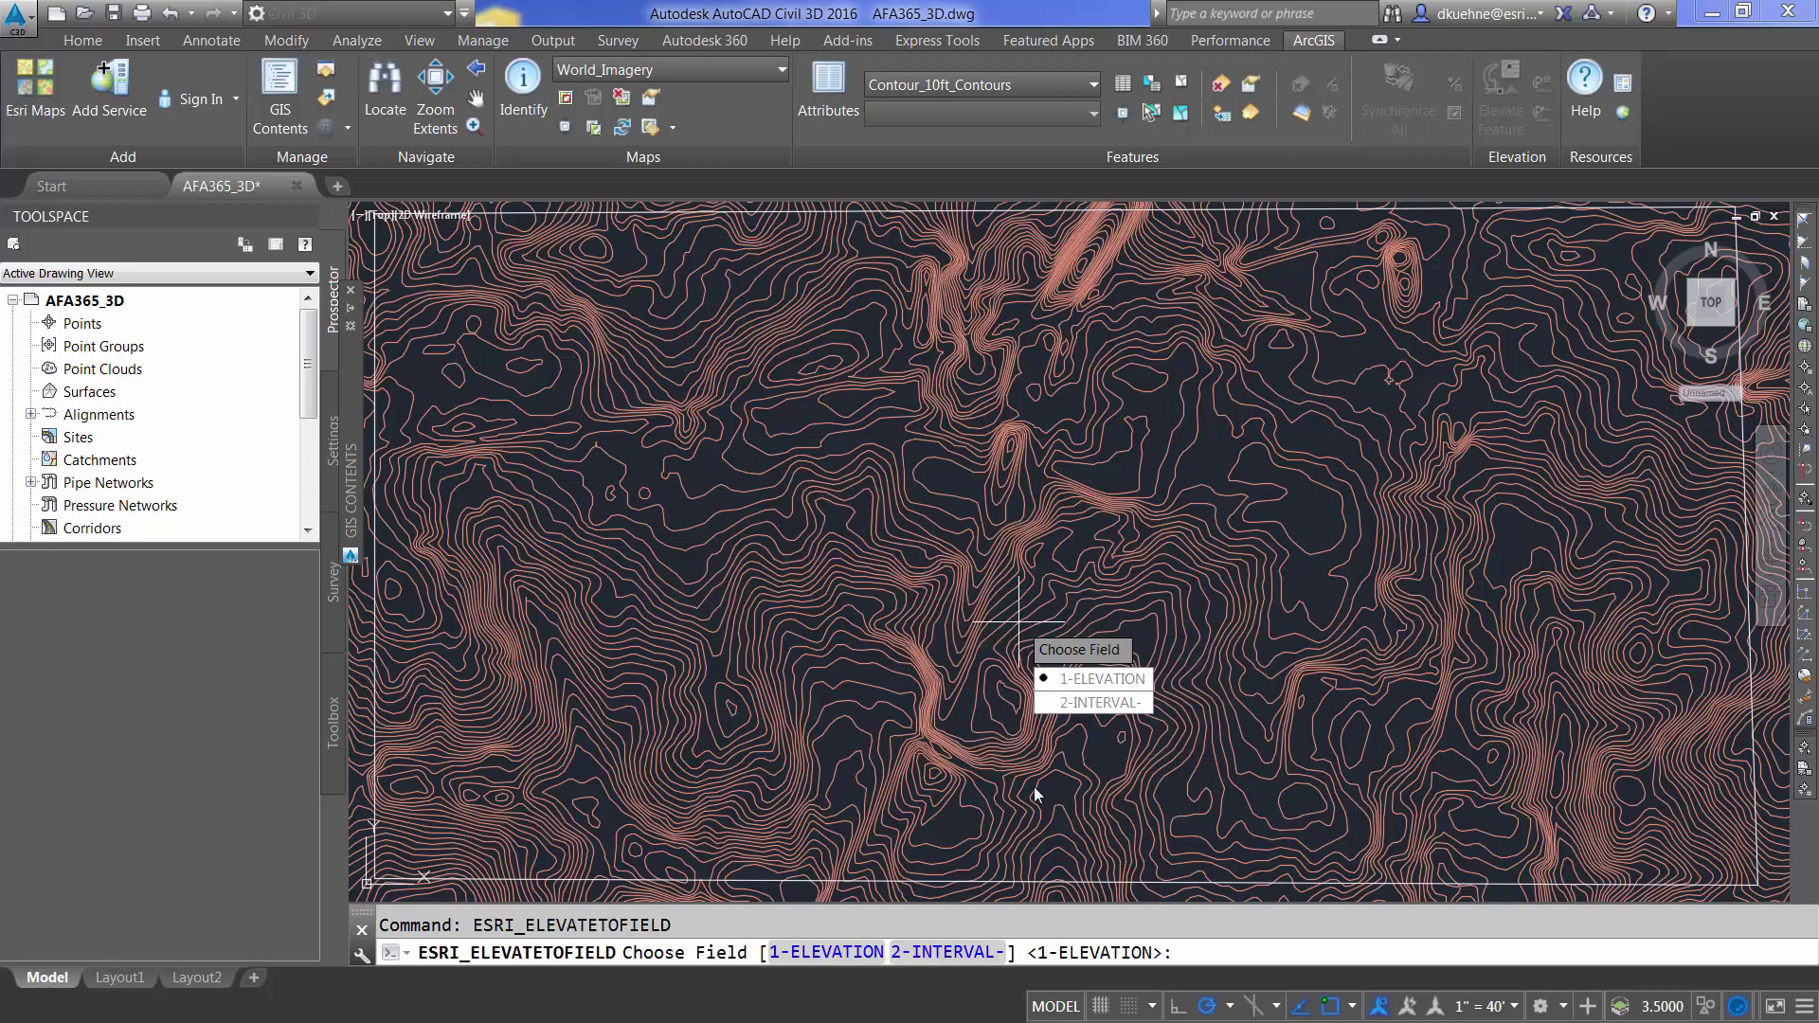
{"action": "left_click", "coordinate": [1095, 677]}
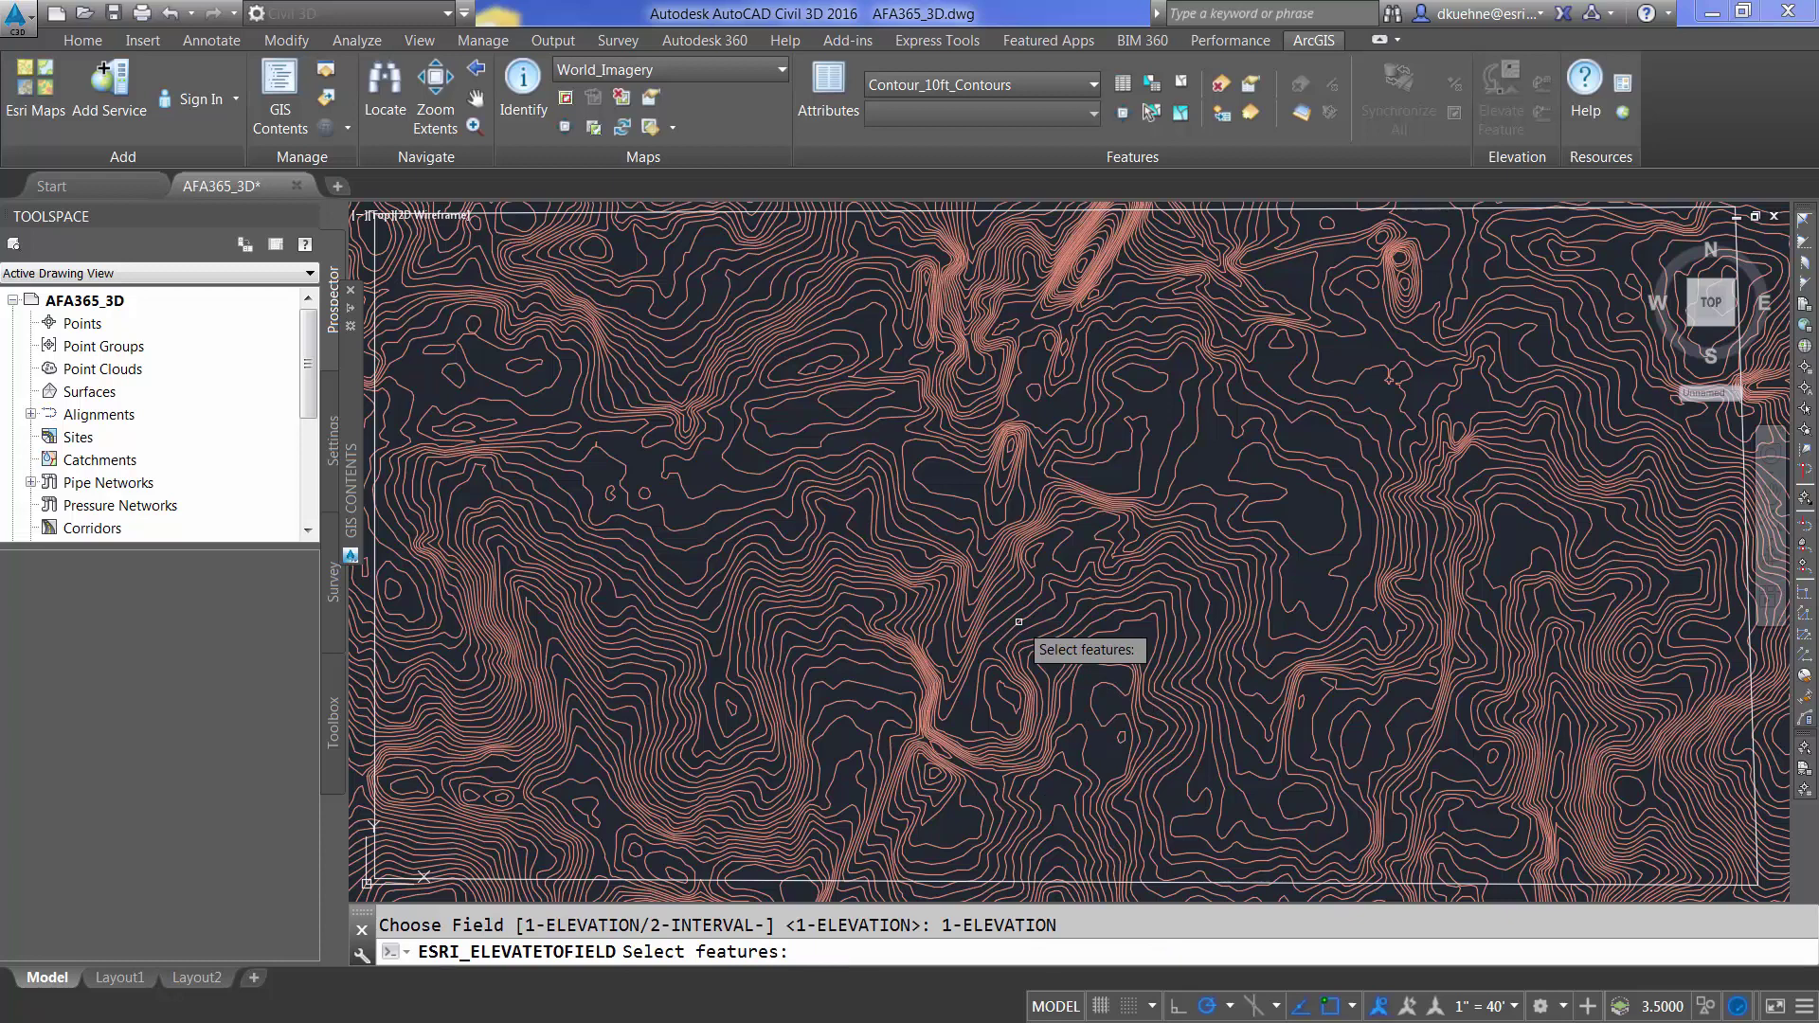
{"action": "key", "text": "Return"}
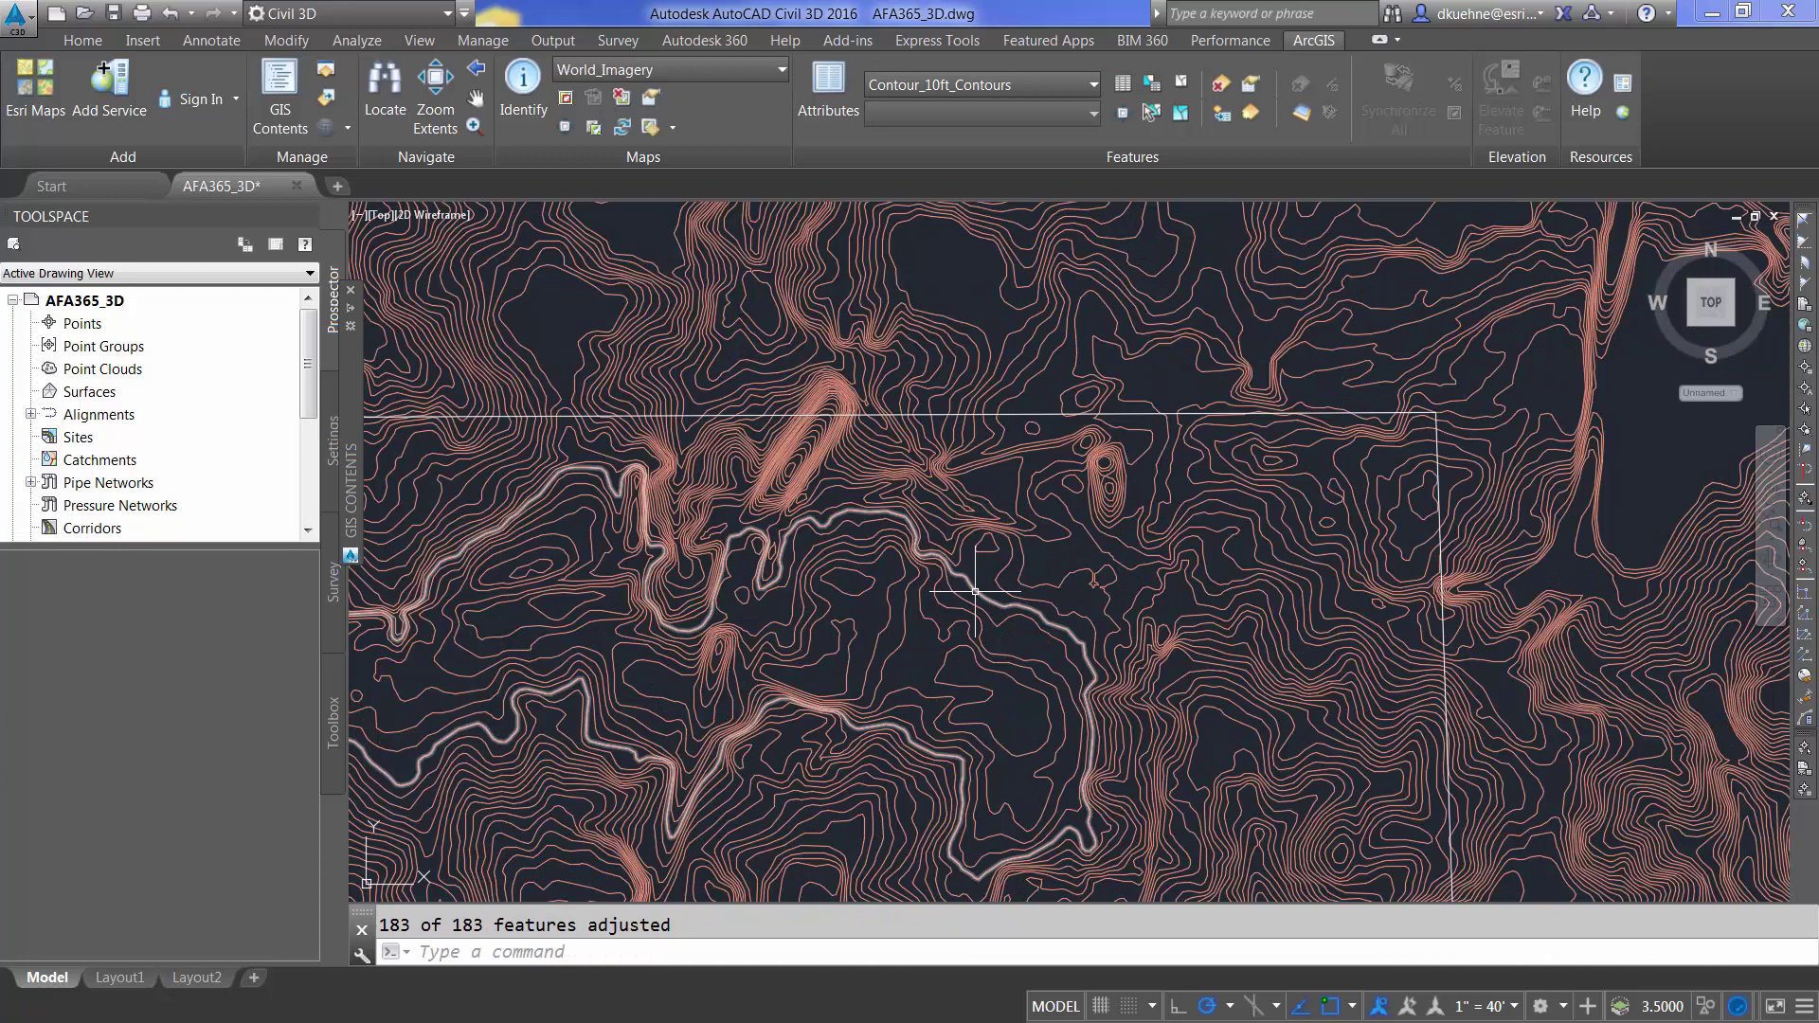
{"action": "type", "text": "li"}
List one elevated contour to verify its new Z elevation
{"action": "key", "text": "Return"}
{"action": "left_click", "coordinate": [975, 593]}
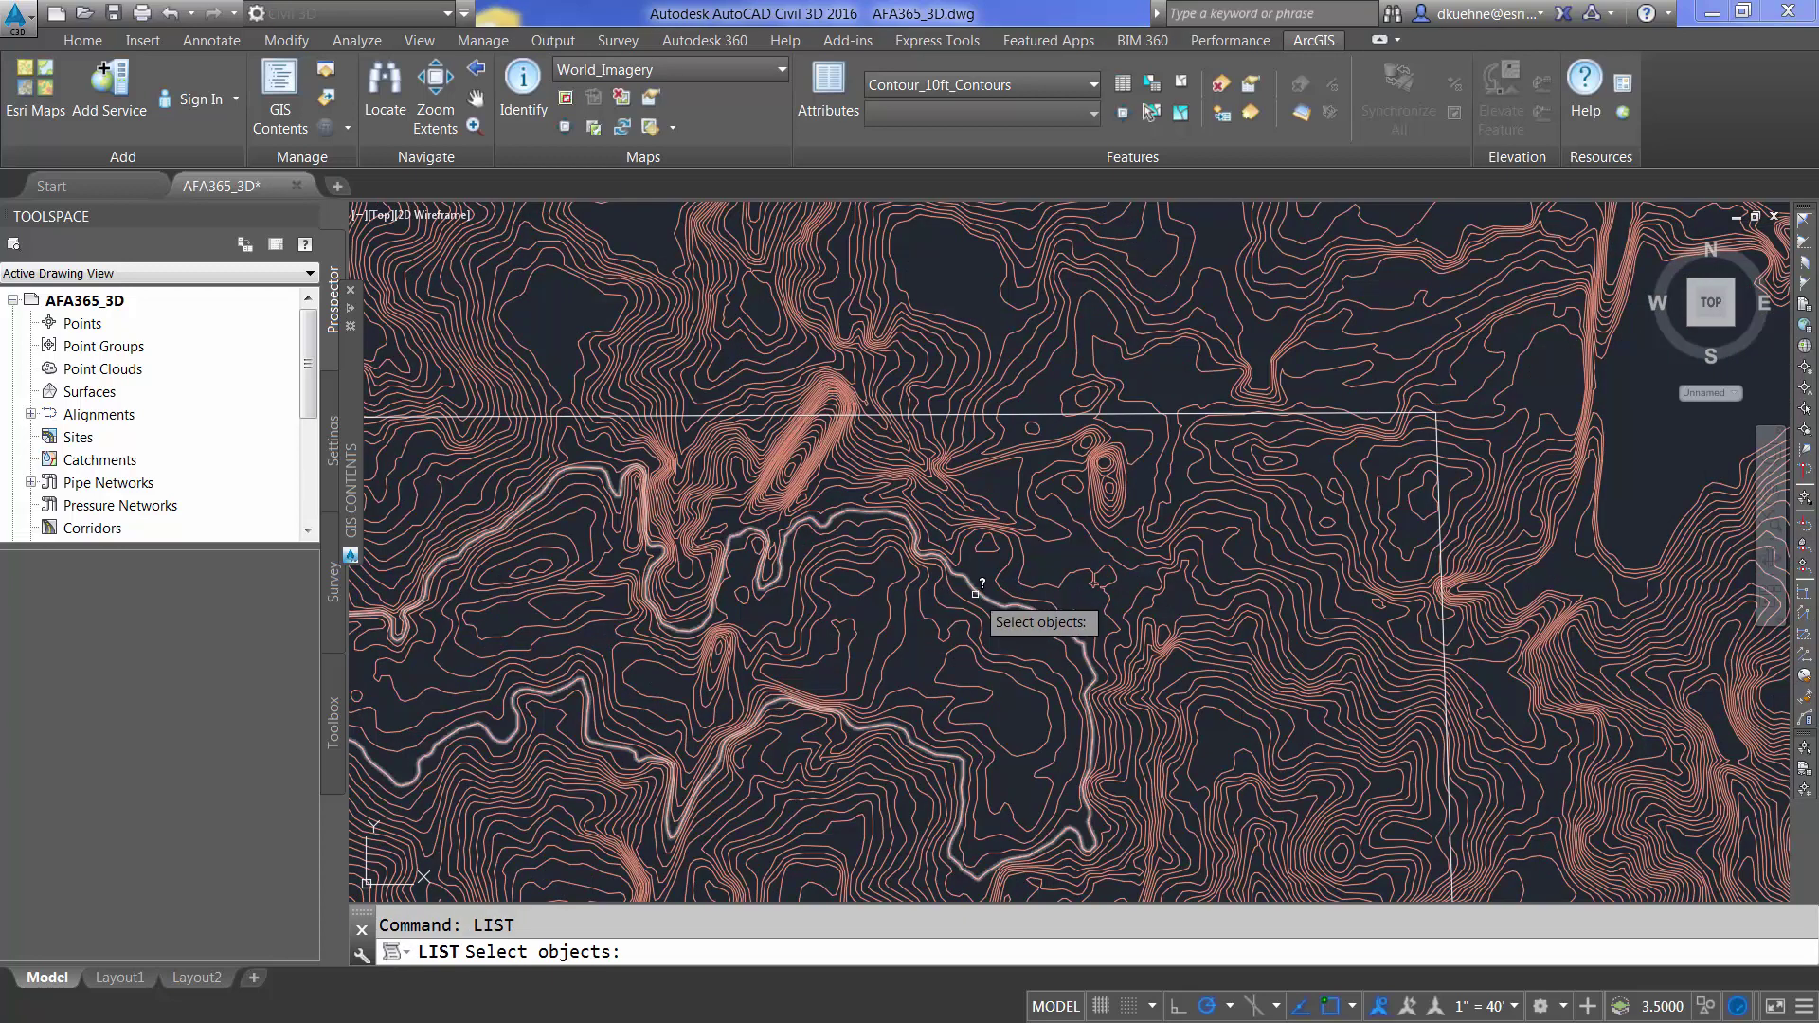
{"action": "key", "text": "Return"}
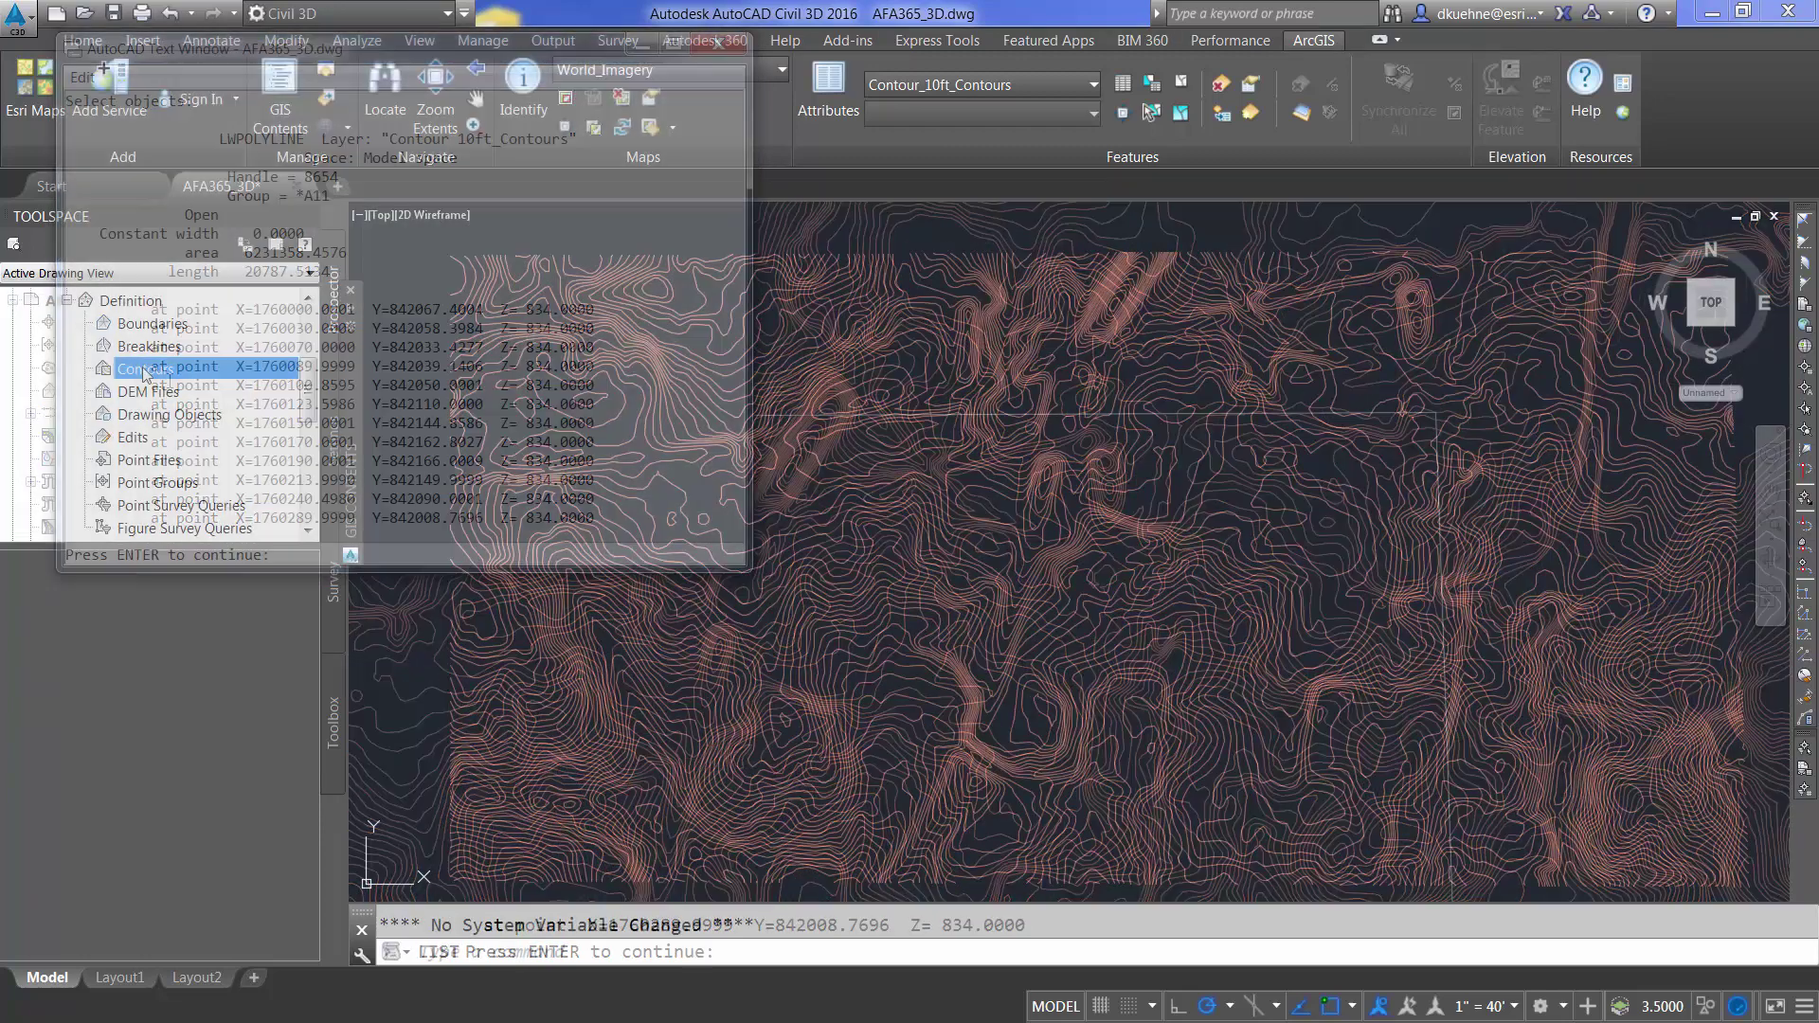
Window-select all contours as 'GISContour' contour data, then orbit the resulting 3D terrain
{"action": "left_click", "coordinate": [196, 378]}
{"action": "type", "text": "GIS"}
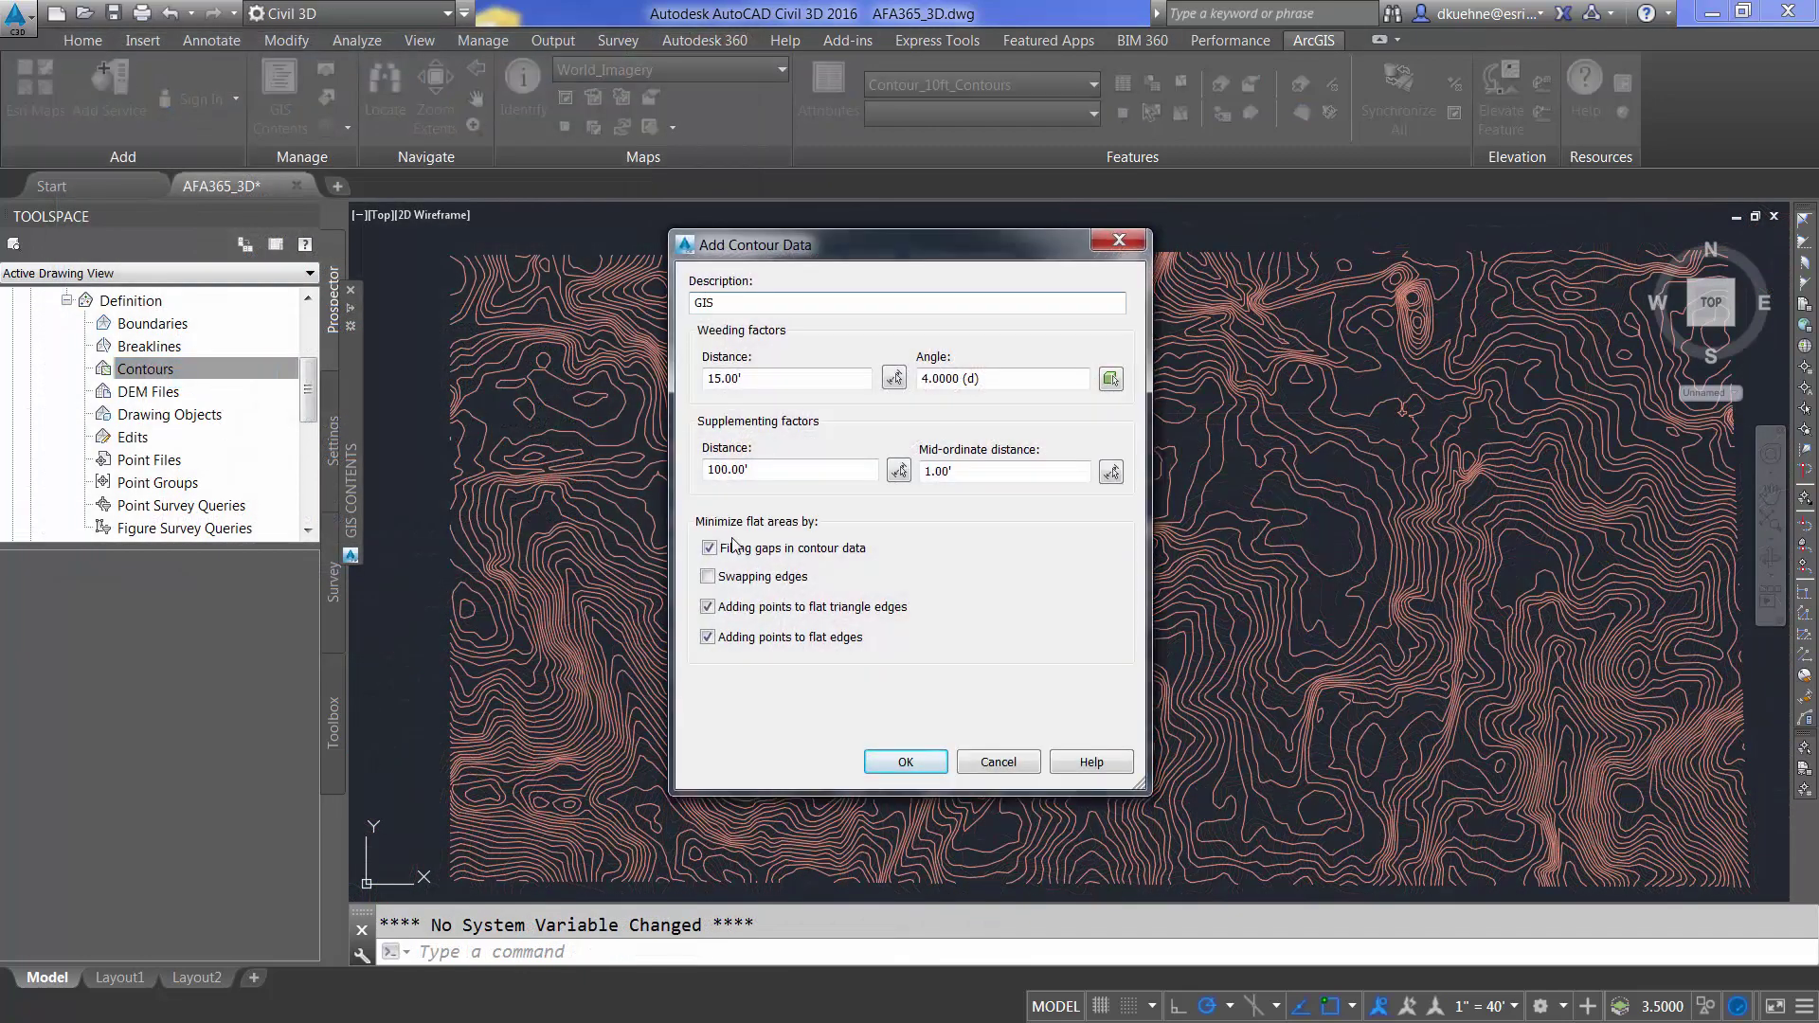
{"action": "type", "text": "Con"}
{"action": "left_click", "coordinate": [898, 761]}
{"action": "type", "text": "w"}
{"action": "key", "text": "Return"}
{"action": "left_click", "coordinate": [407, 245]}
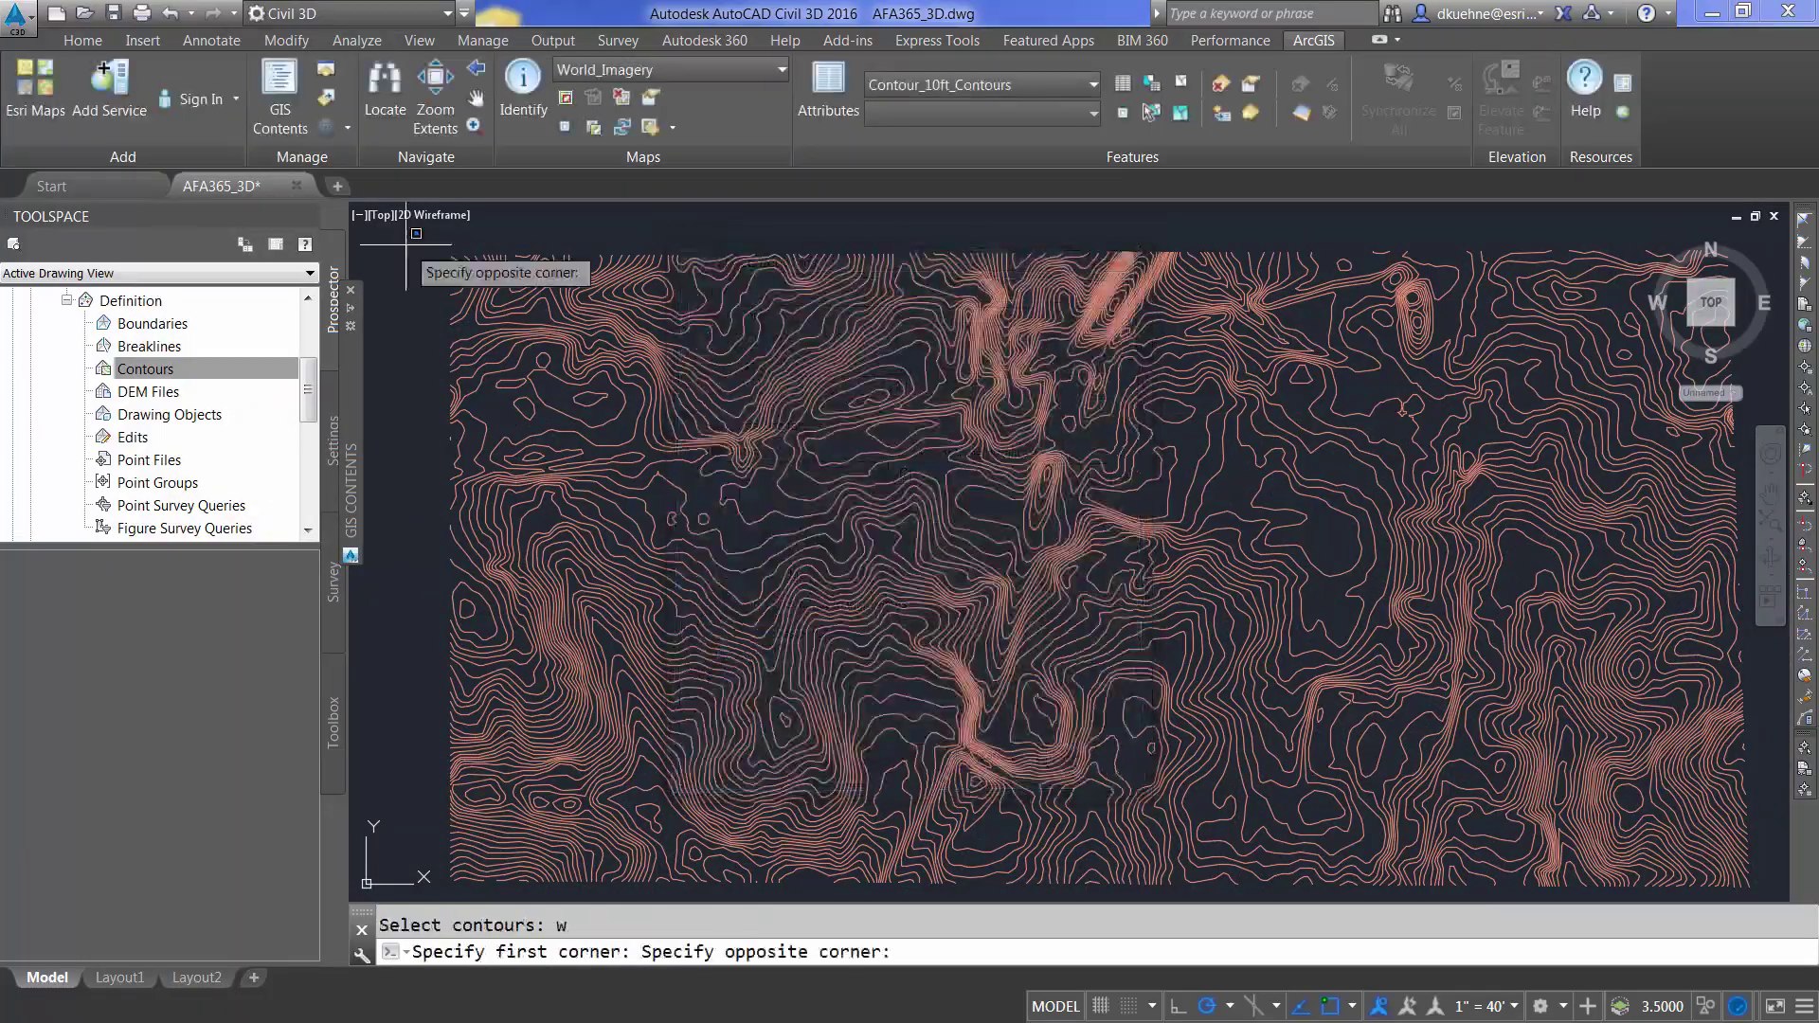
{"action": "left_click", "coordinate": [1690, 856]}
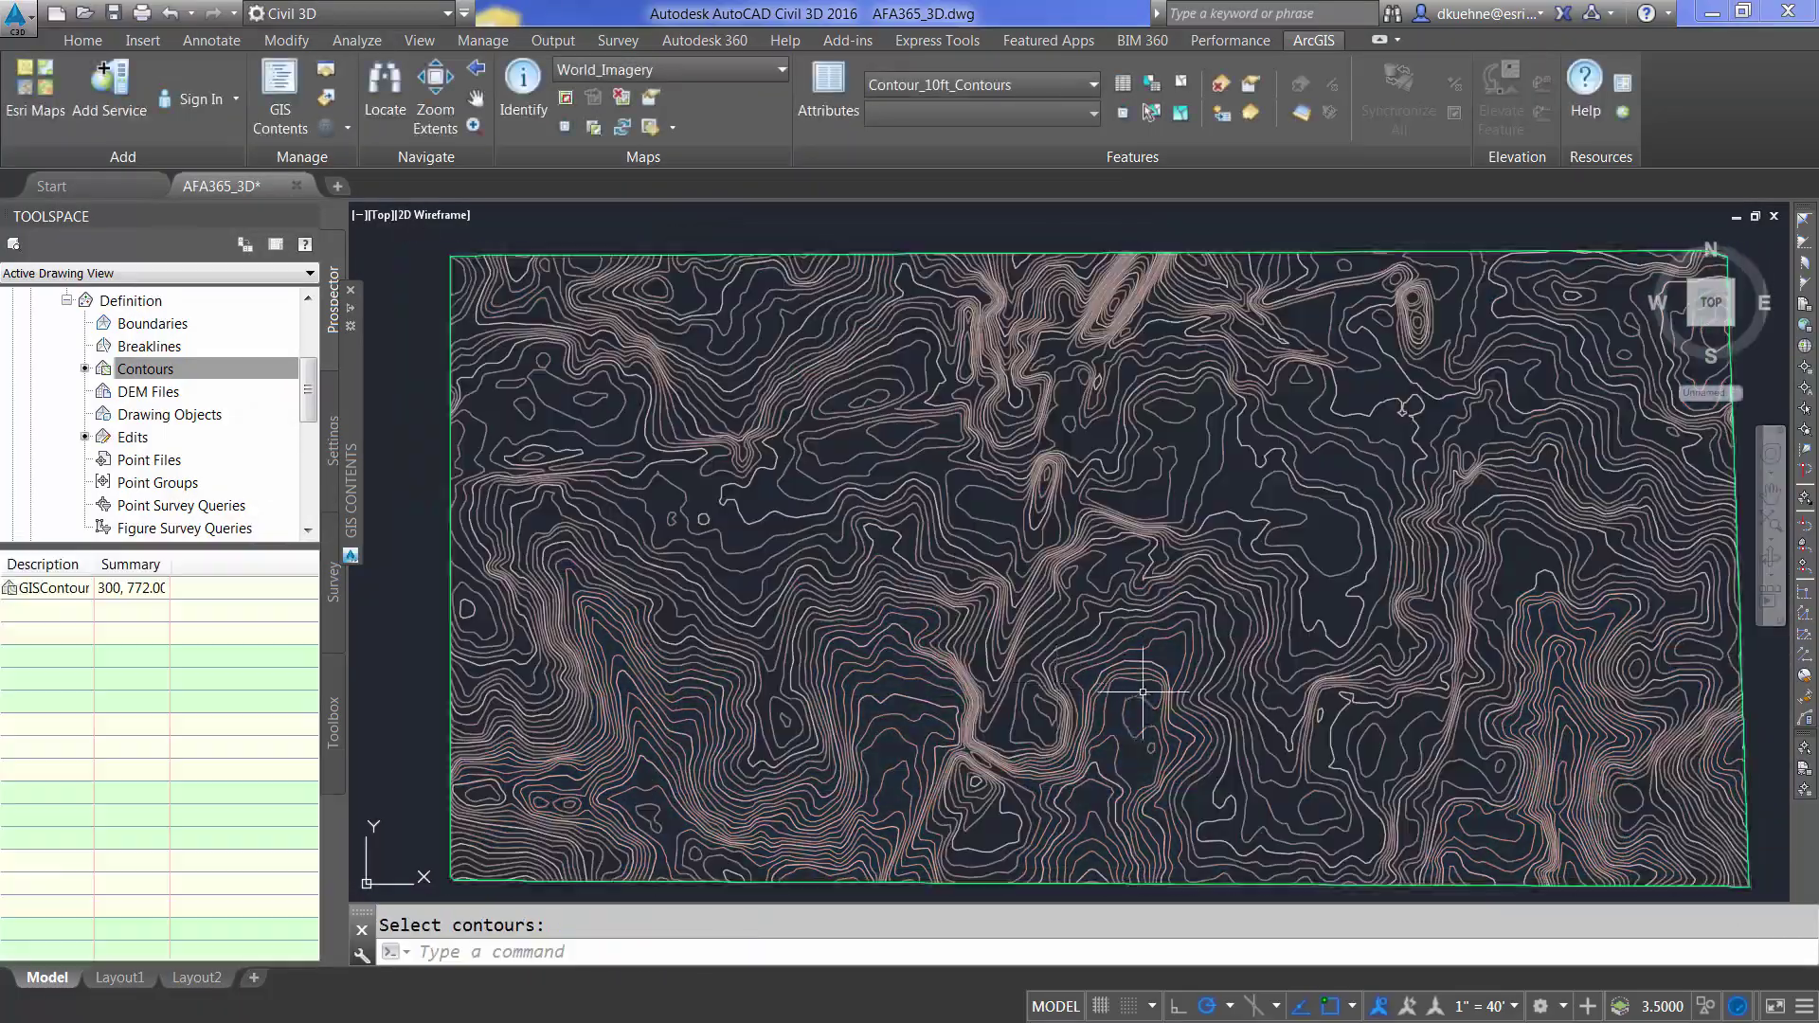
{"action": "mouse_move", "coordinate": [1156, 698]}
{"action": "middle_mouse_down", "text": "shift"}
{"action": "mouse_move", "coordinate": [1049, 574]}
{"action": "mouse_move", "coordinate": [1073, 585]}
{"action": "middle_mouse_up", "text": "shift"}
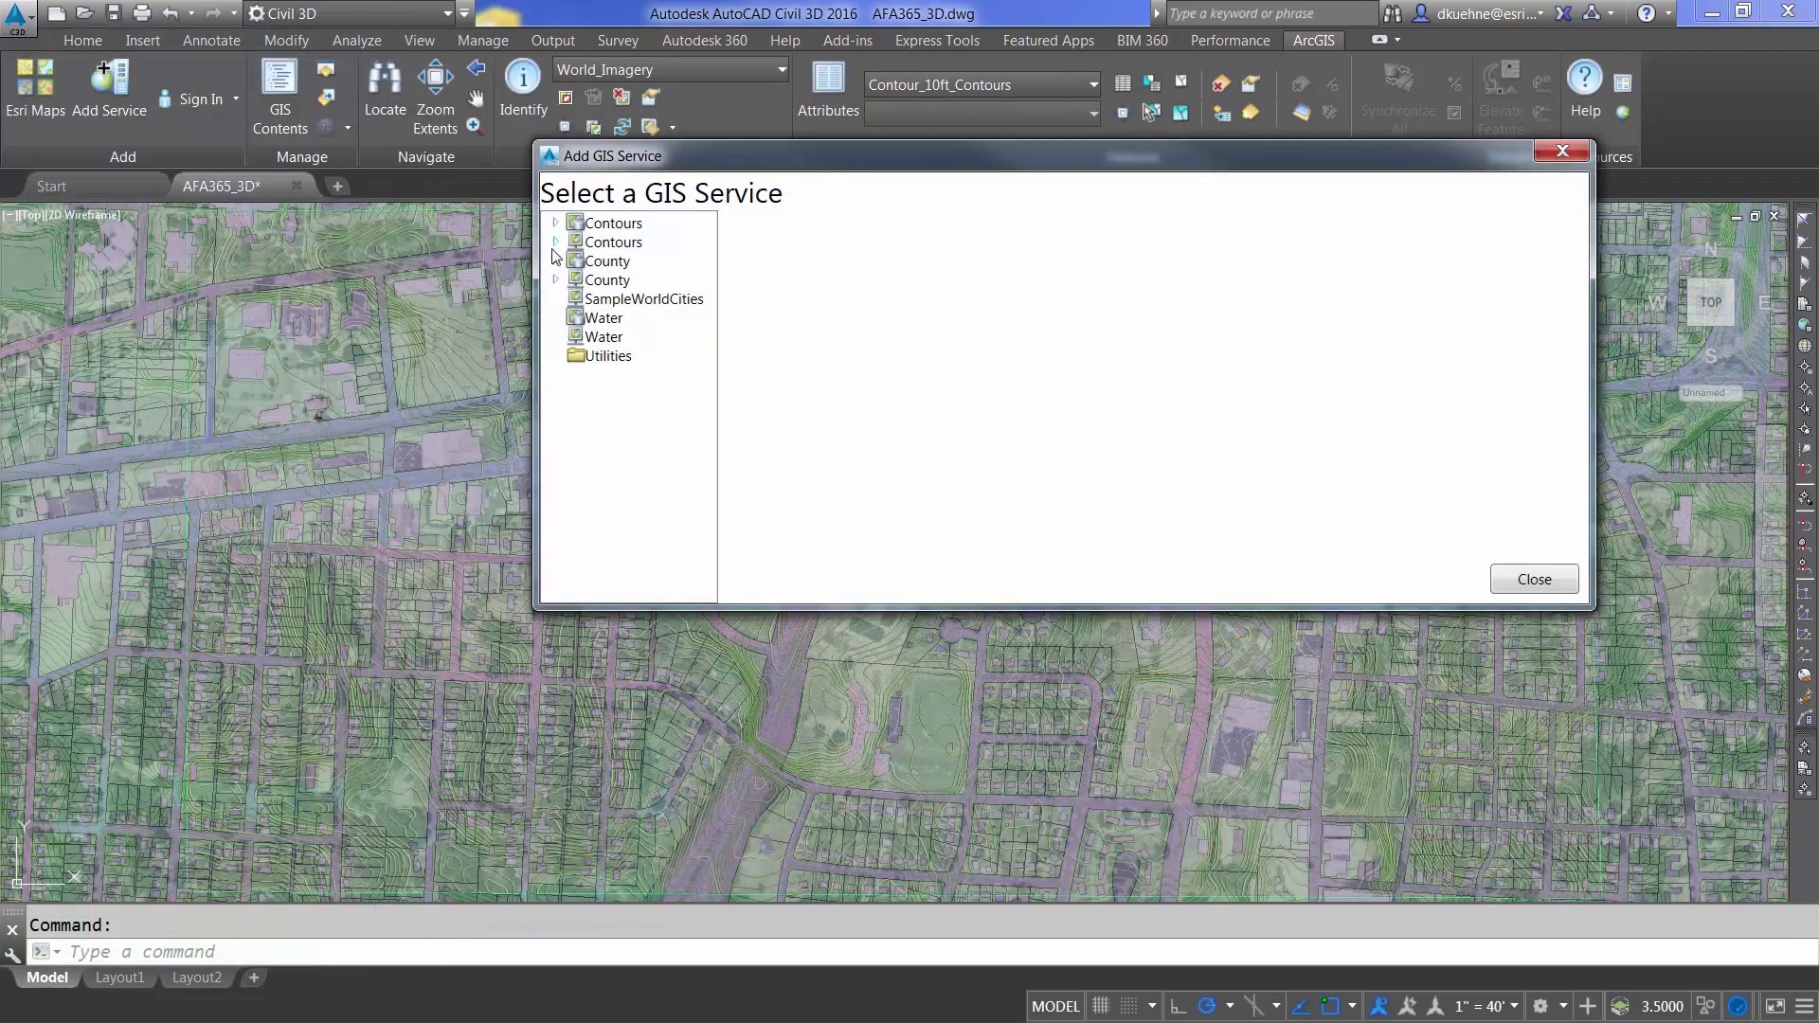
Extract the County Parcels and Geodetic_Monuments layers for the Current View extent
{"action": "left_click", "coordinate": [554, 260]}
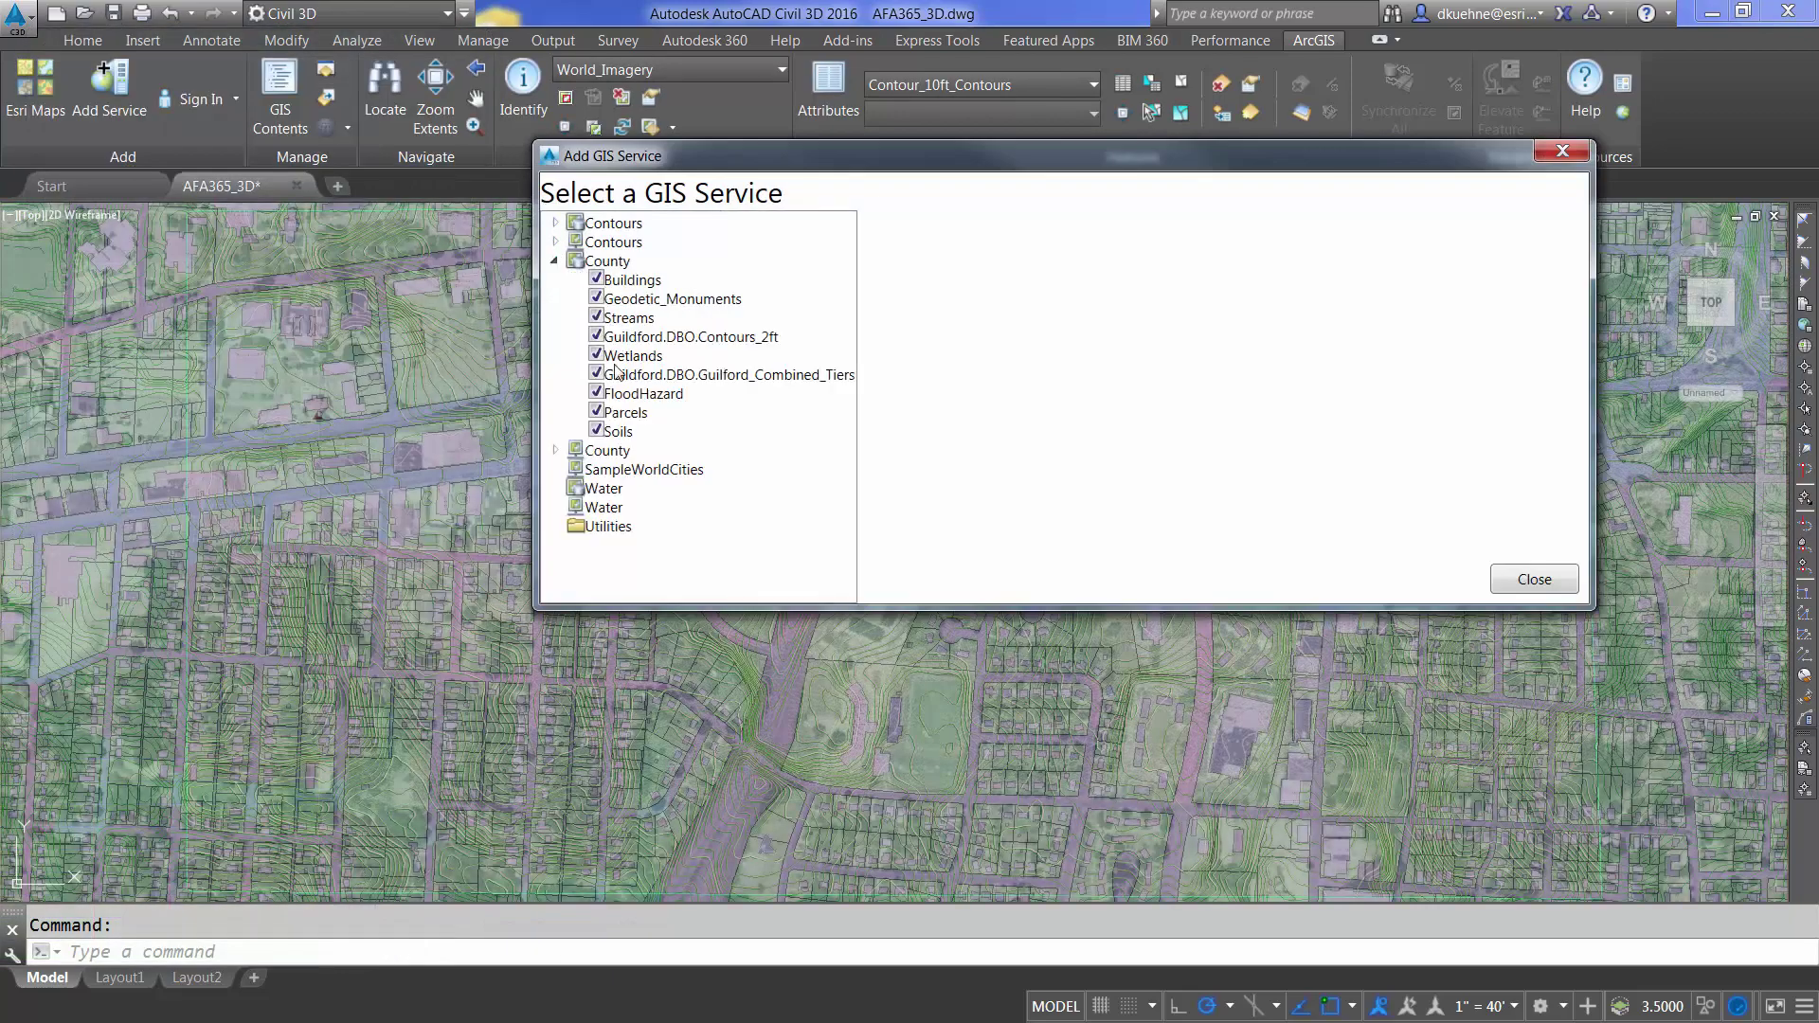
{"action": "left_click", "coordinate": [625, 411]}
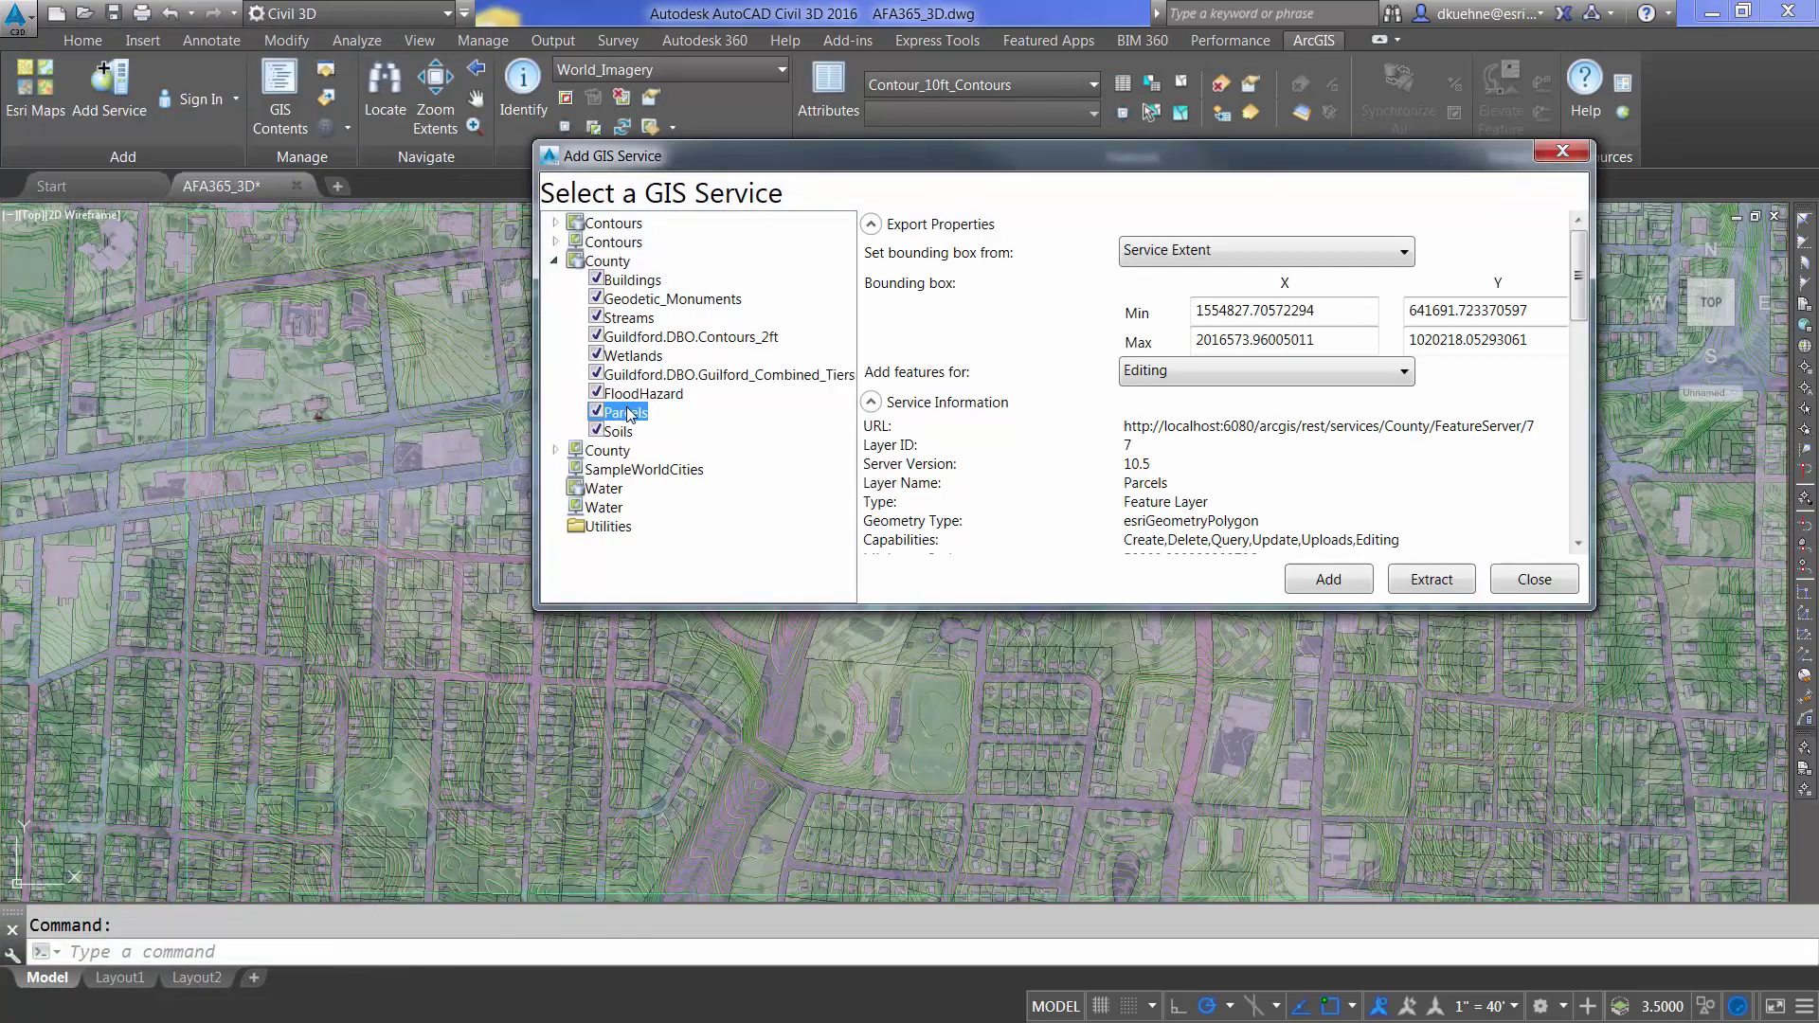
{"action": "left_click", "coordinate": [1290, 257]}
{"action": "left_click", "coordinate": [1268, 315]}
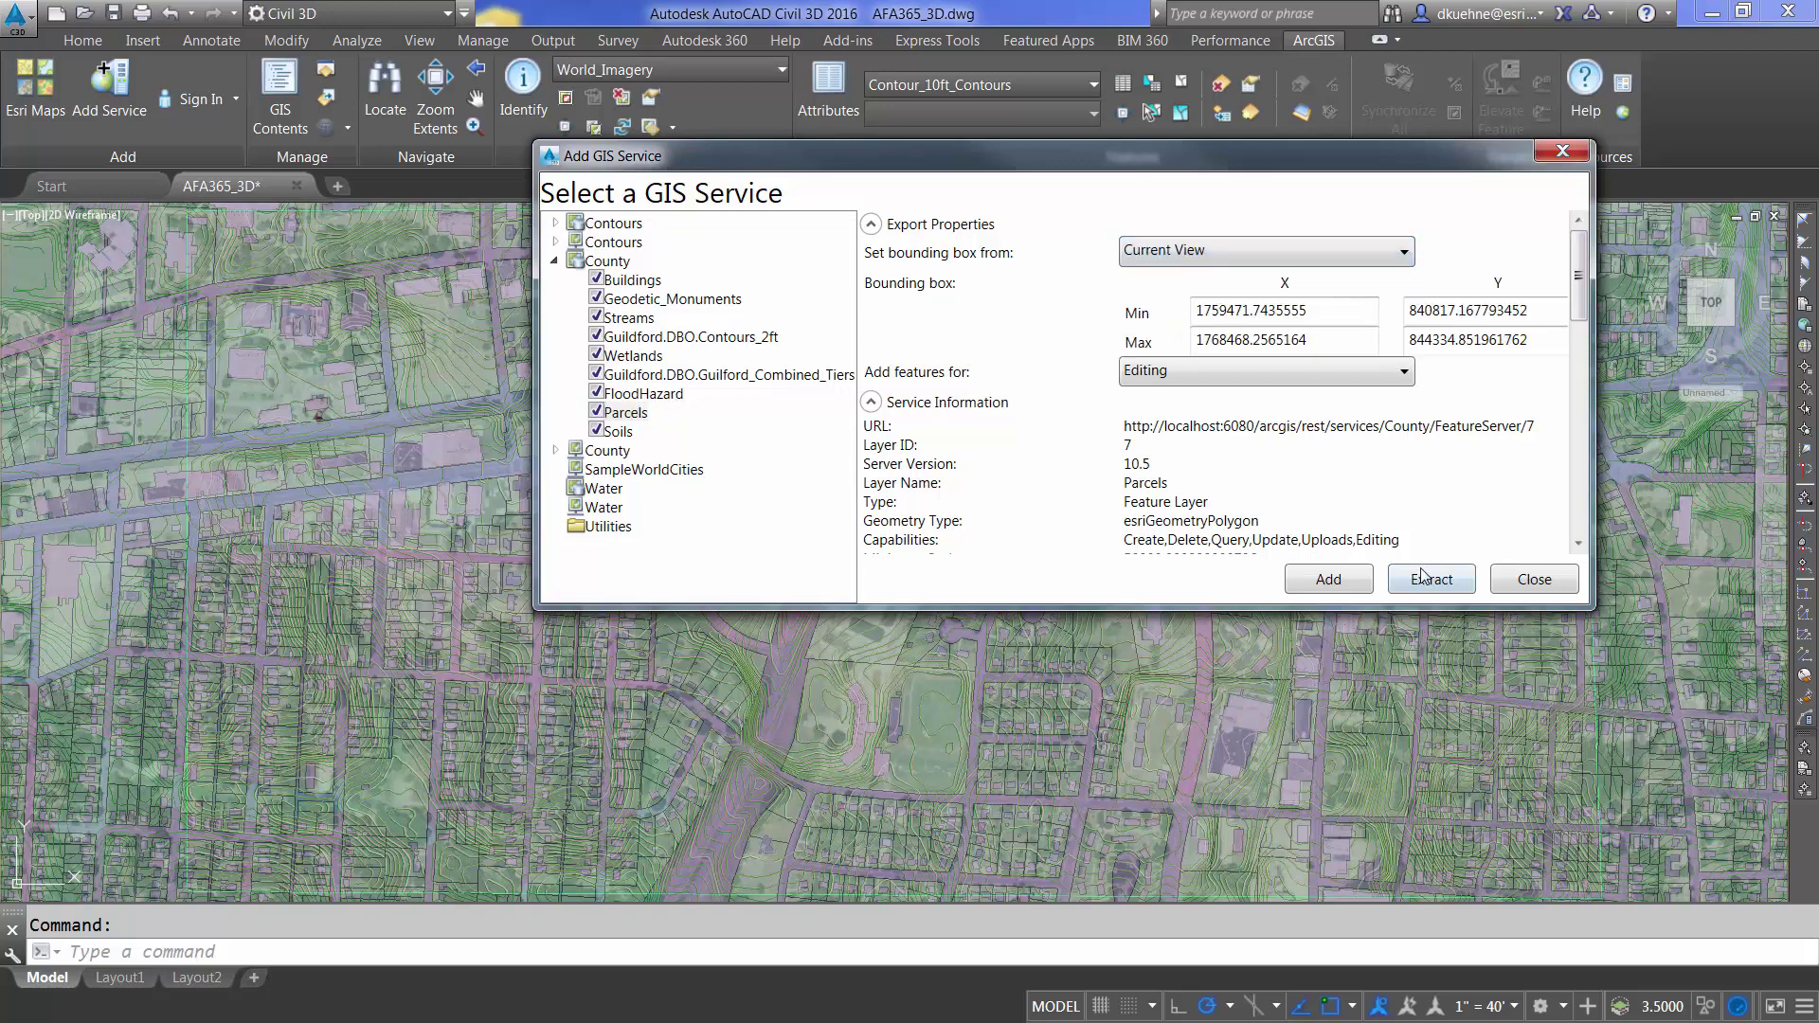
{"action": "left_click", "coordinate": [1423, 578]}
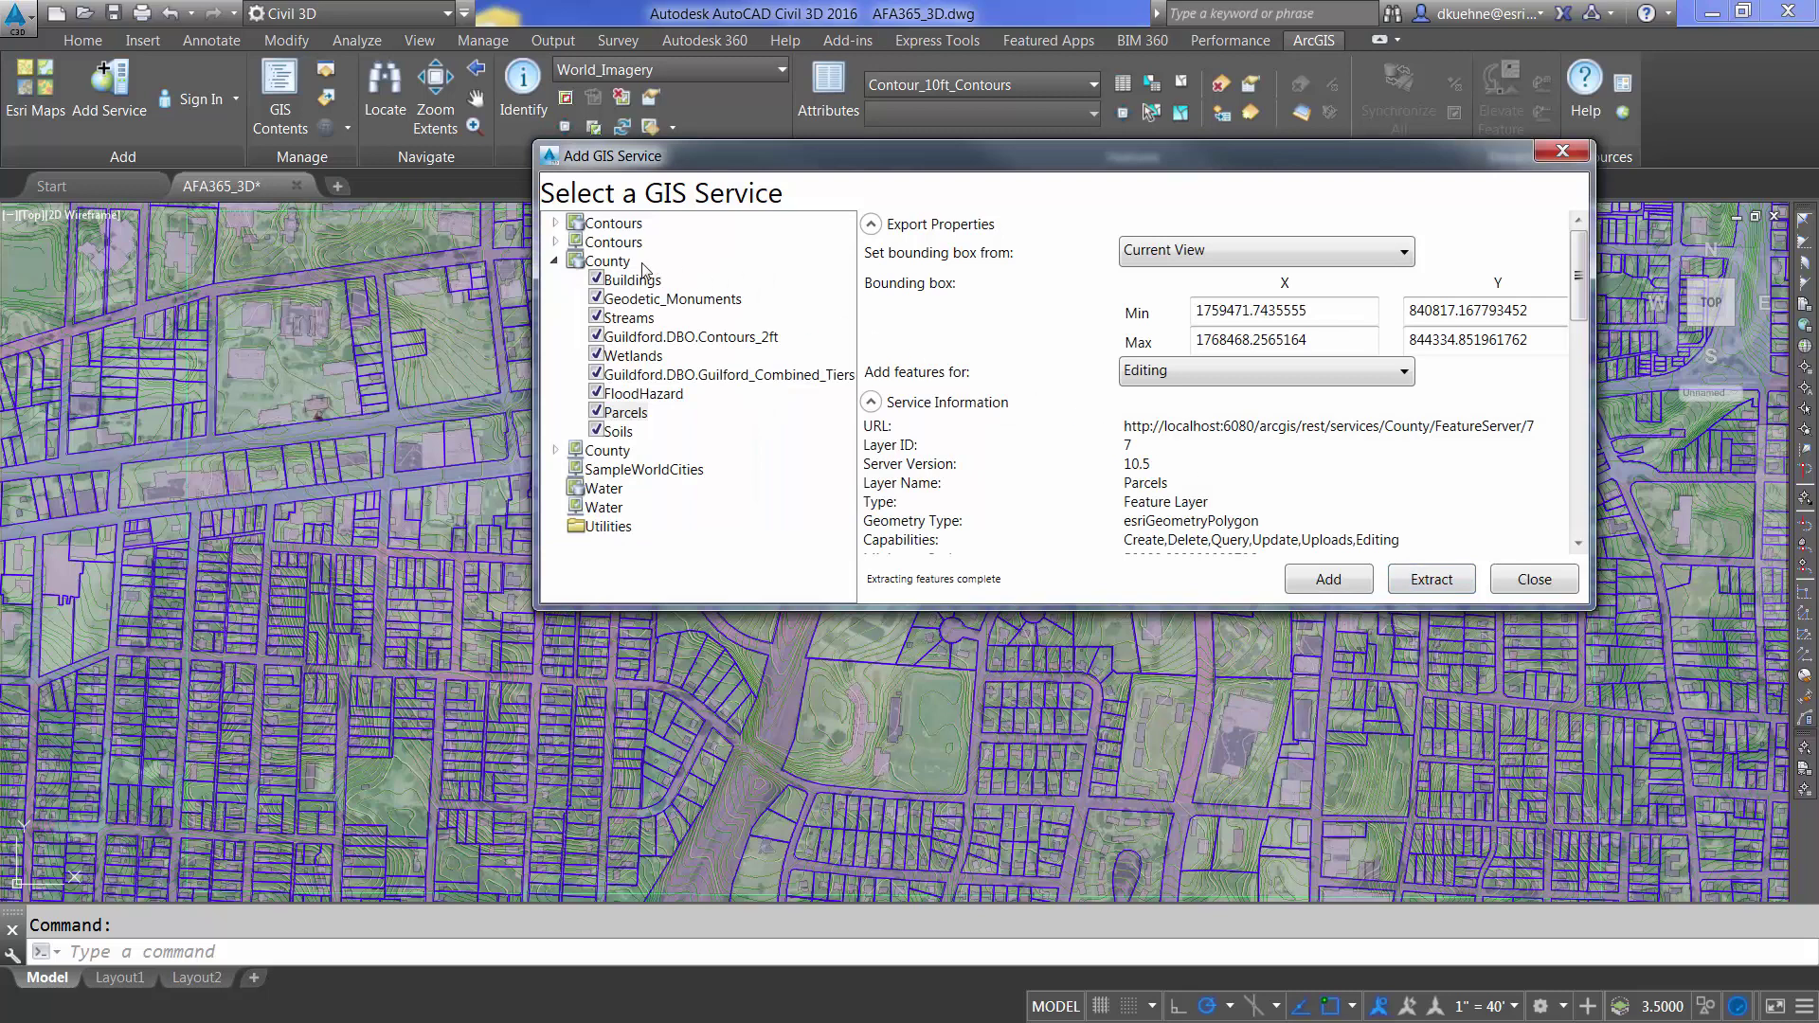
{"action": "left_click", "coordinate": [637, 298]}
{"action": "left_click", "coordinate": [1421, 583]}
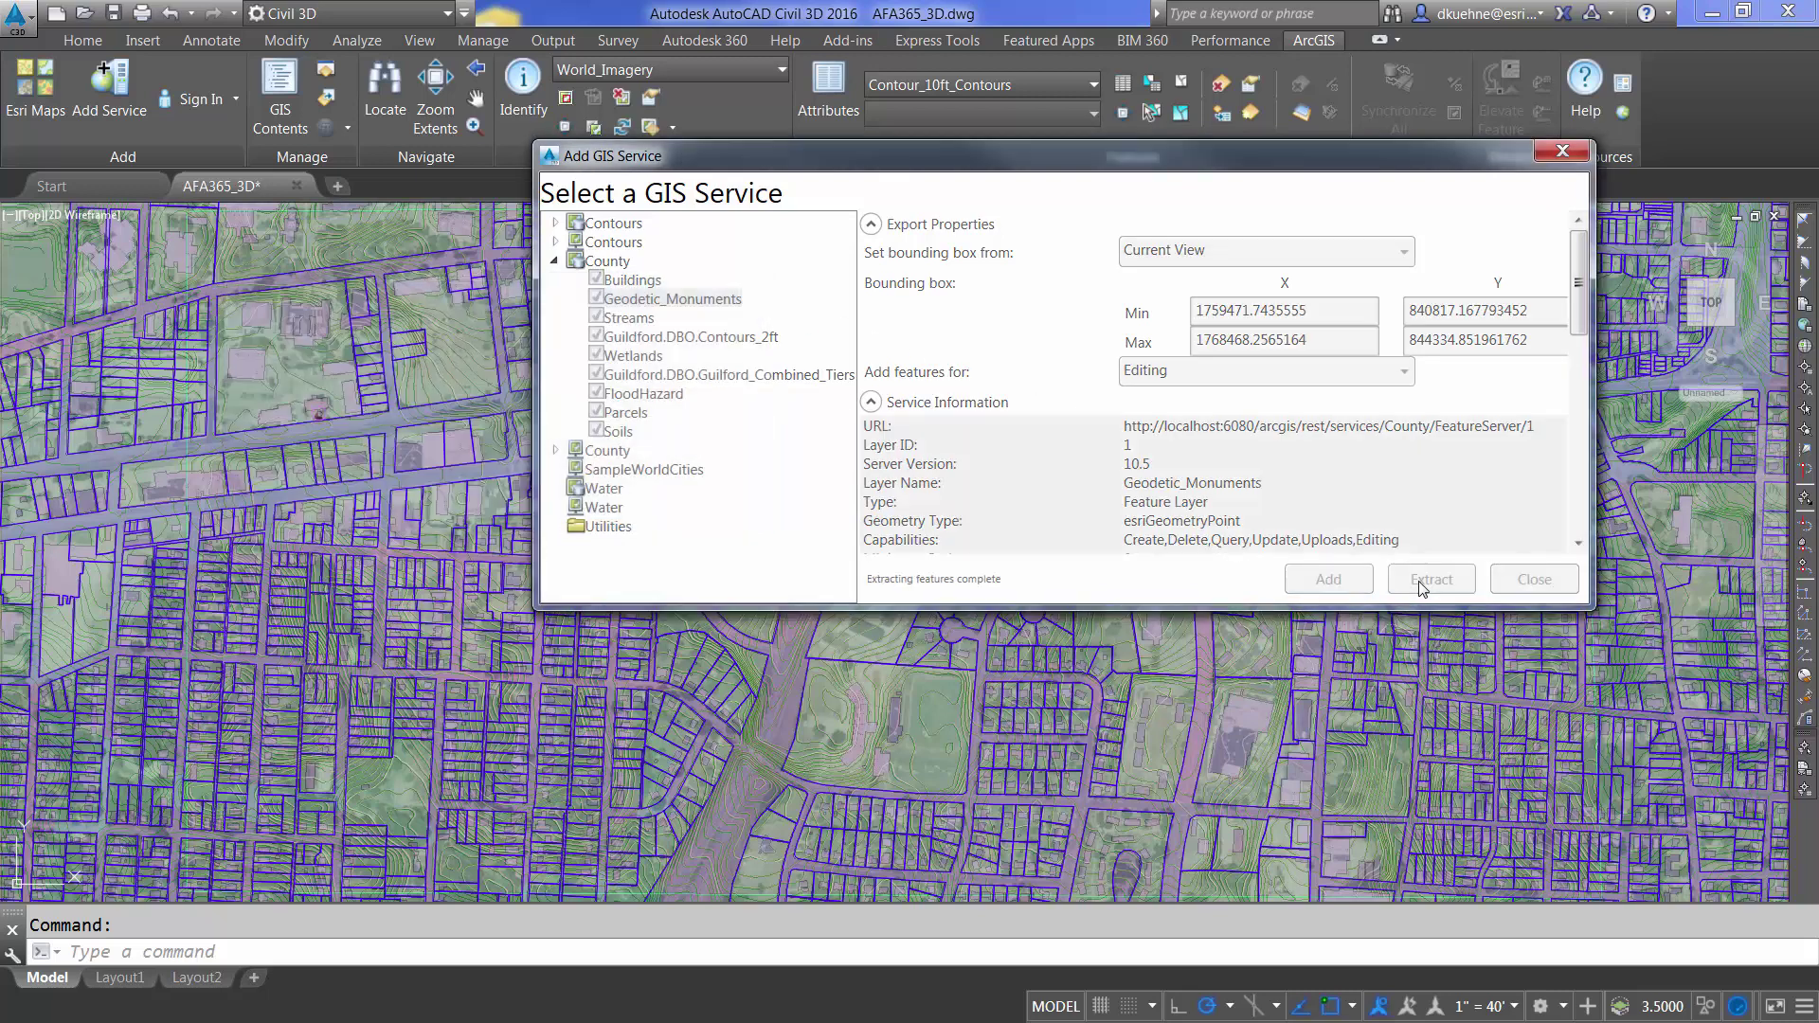
{"action": "left_click", "coordinate": [1529, 583]}
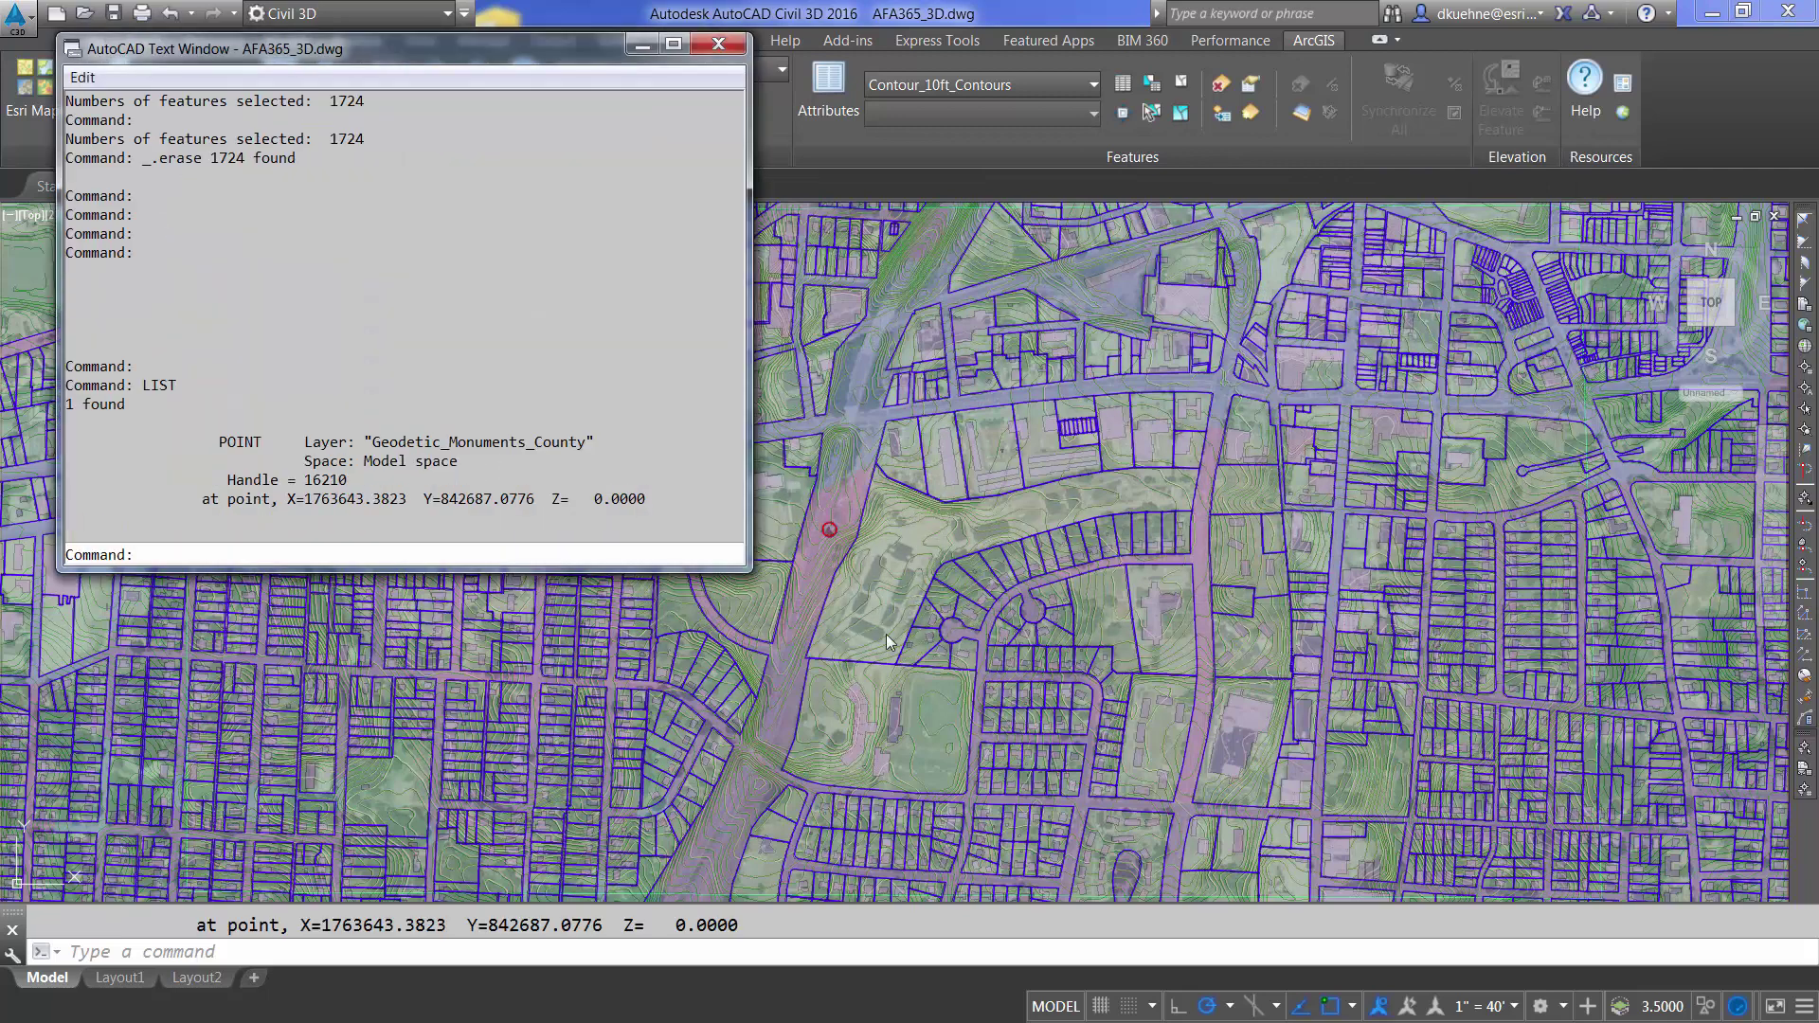
{"action": "left_click_drag", "start_coordinate": [647, 498], "coordinate": [610, 499]}
{"action": "left_click", "coordinate": [856, 556]}
{"action": "left_click", "coordinate": [829, 529]}
{"action": "left_click", "coordinate": [827, 92]}
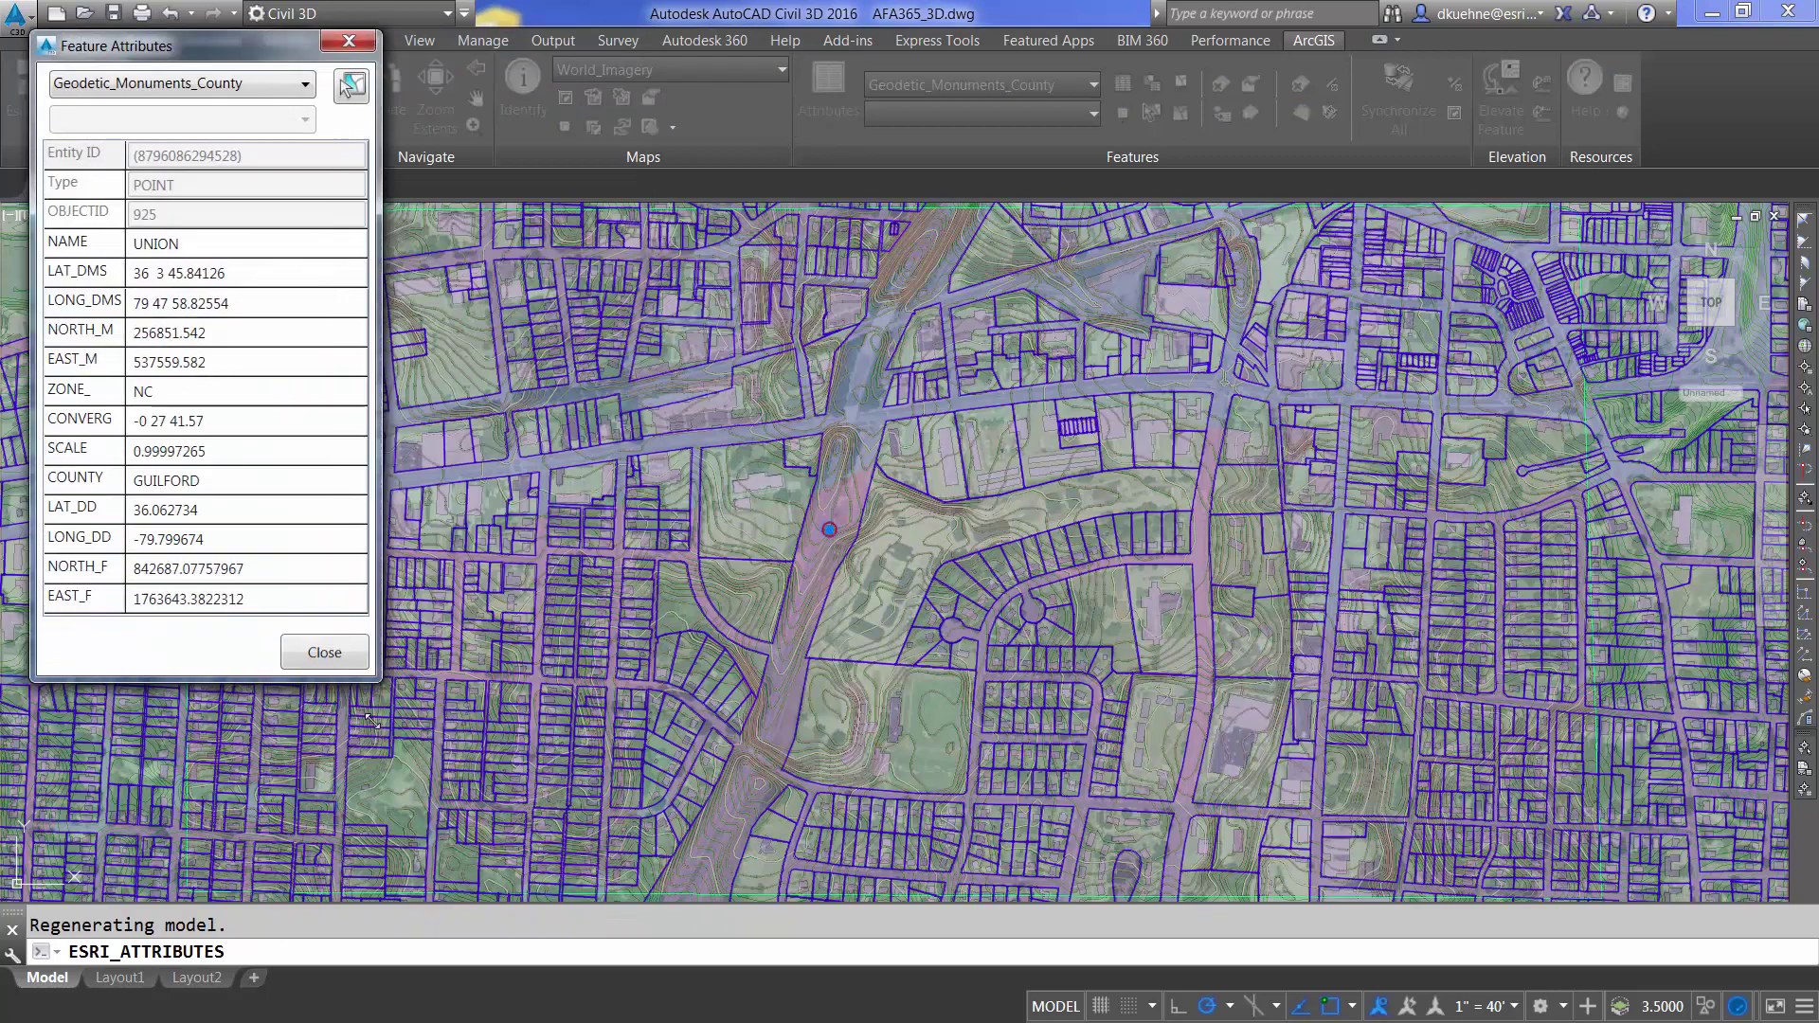
{"action": "left_click_drag", "start_coordinate": [374, 376], "coordinate": [376, 733]}
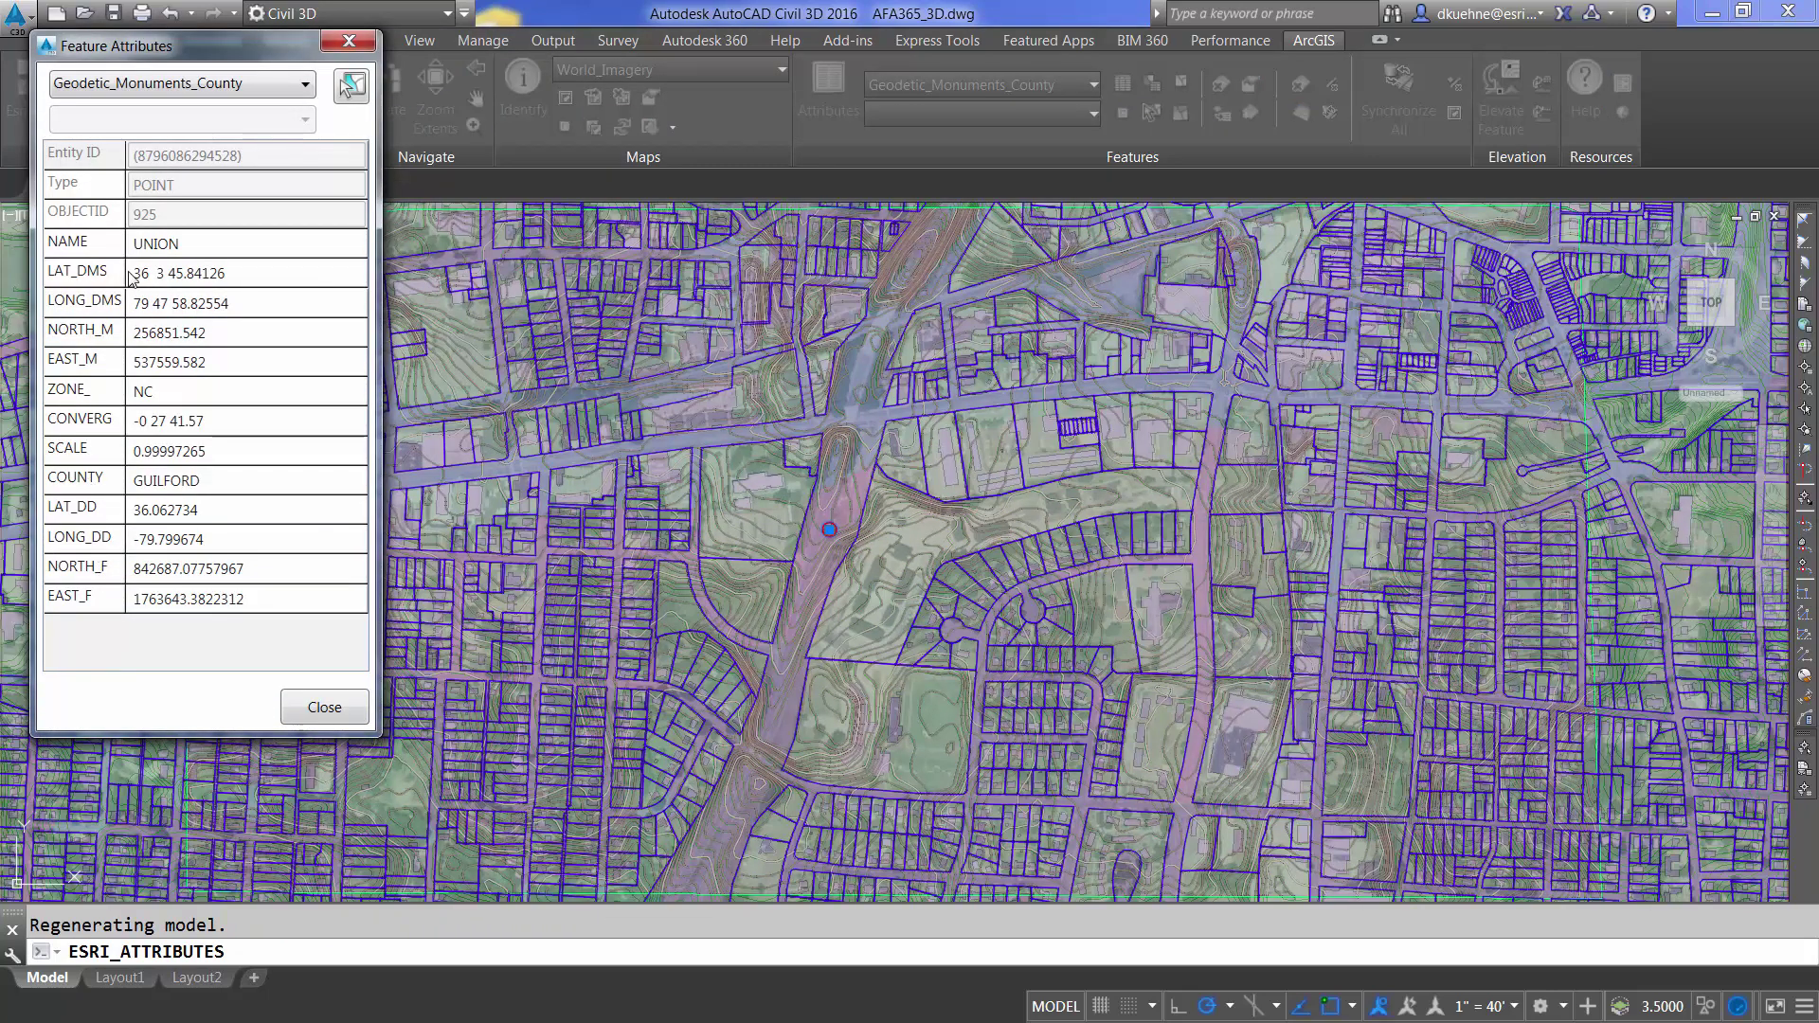
Close the monument attributes, try ESRI_ELEVATEFEATURE, and sign in to ArcGIS Online
{"action": "left_click", "coordinate": [349, 40]}
{"action": "type", "text": "ESRI_E"}
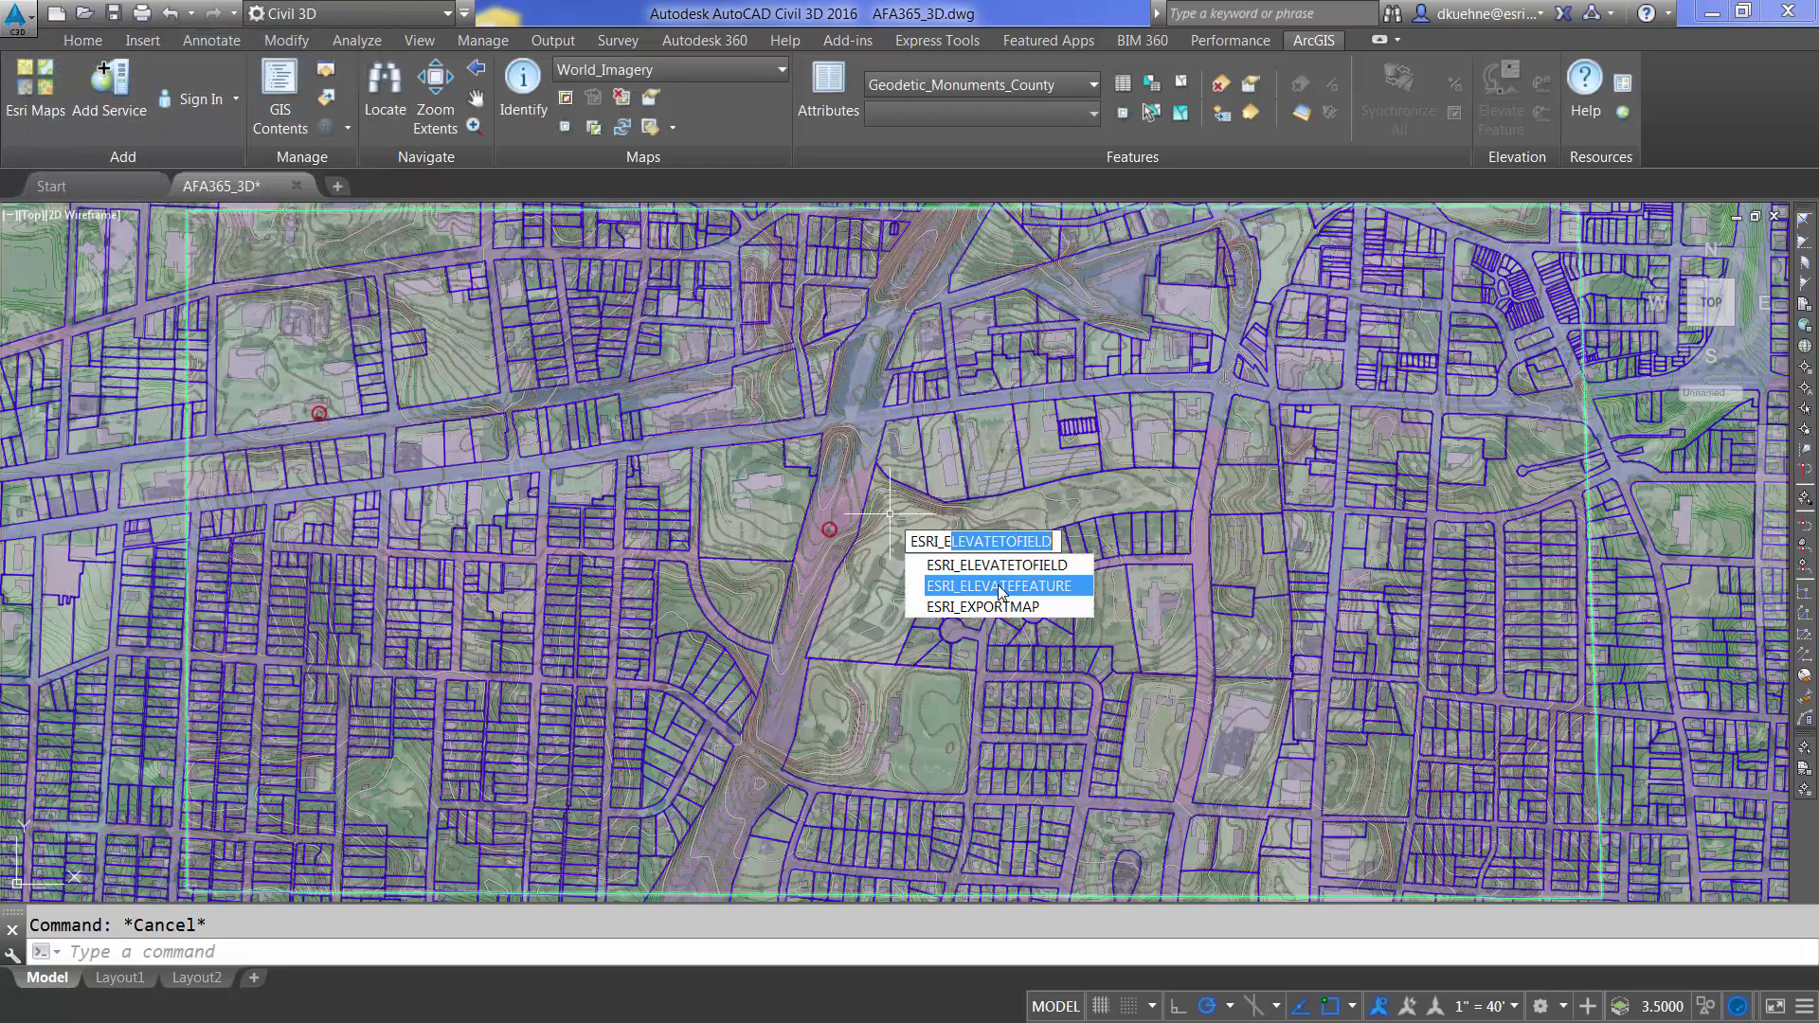
{"action": "left_click", "coordinate": [1001, 586]}
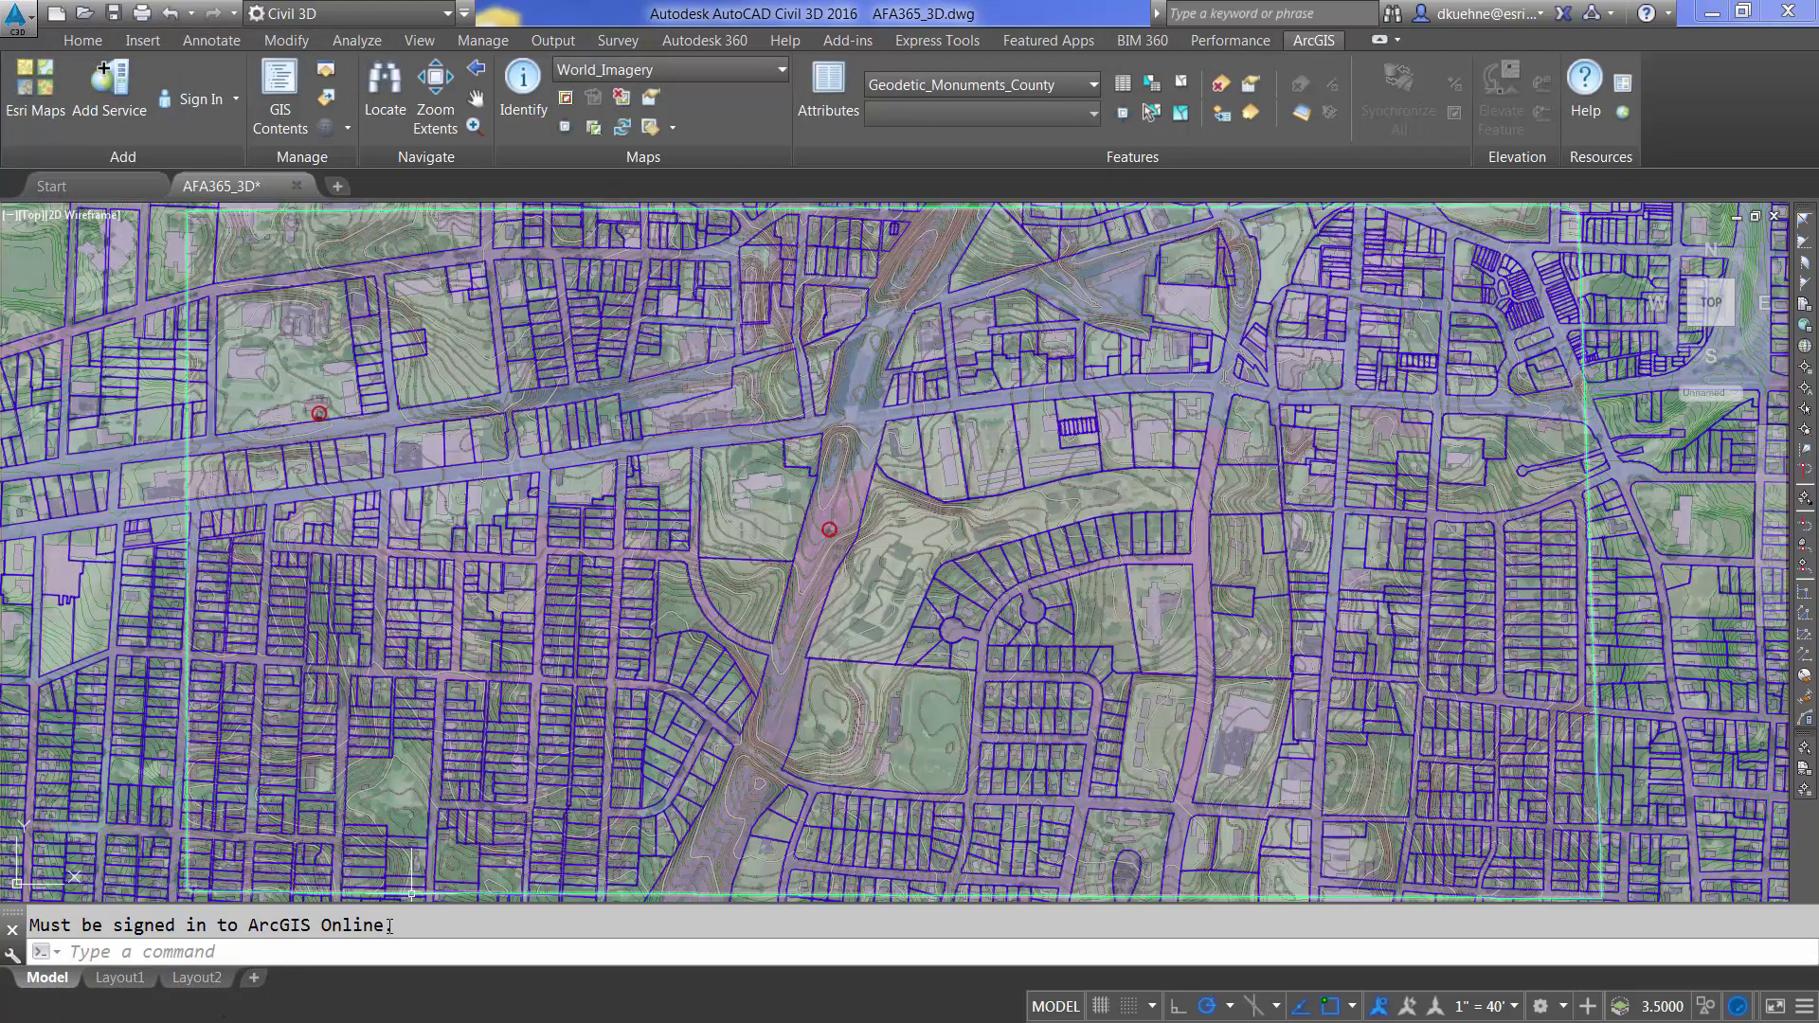
{"action": "left_click_drag", "start_coordinate": [388, 926], "coordinate": [82, 928]}
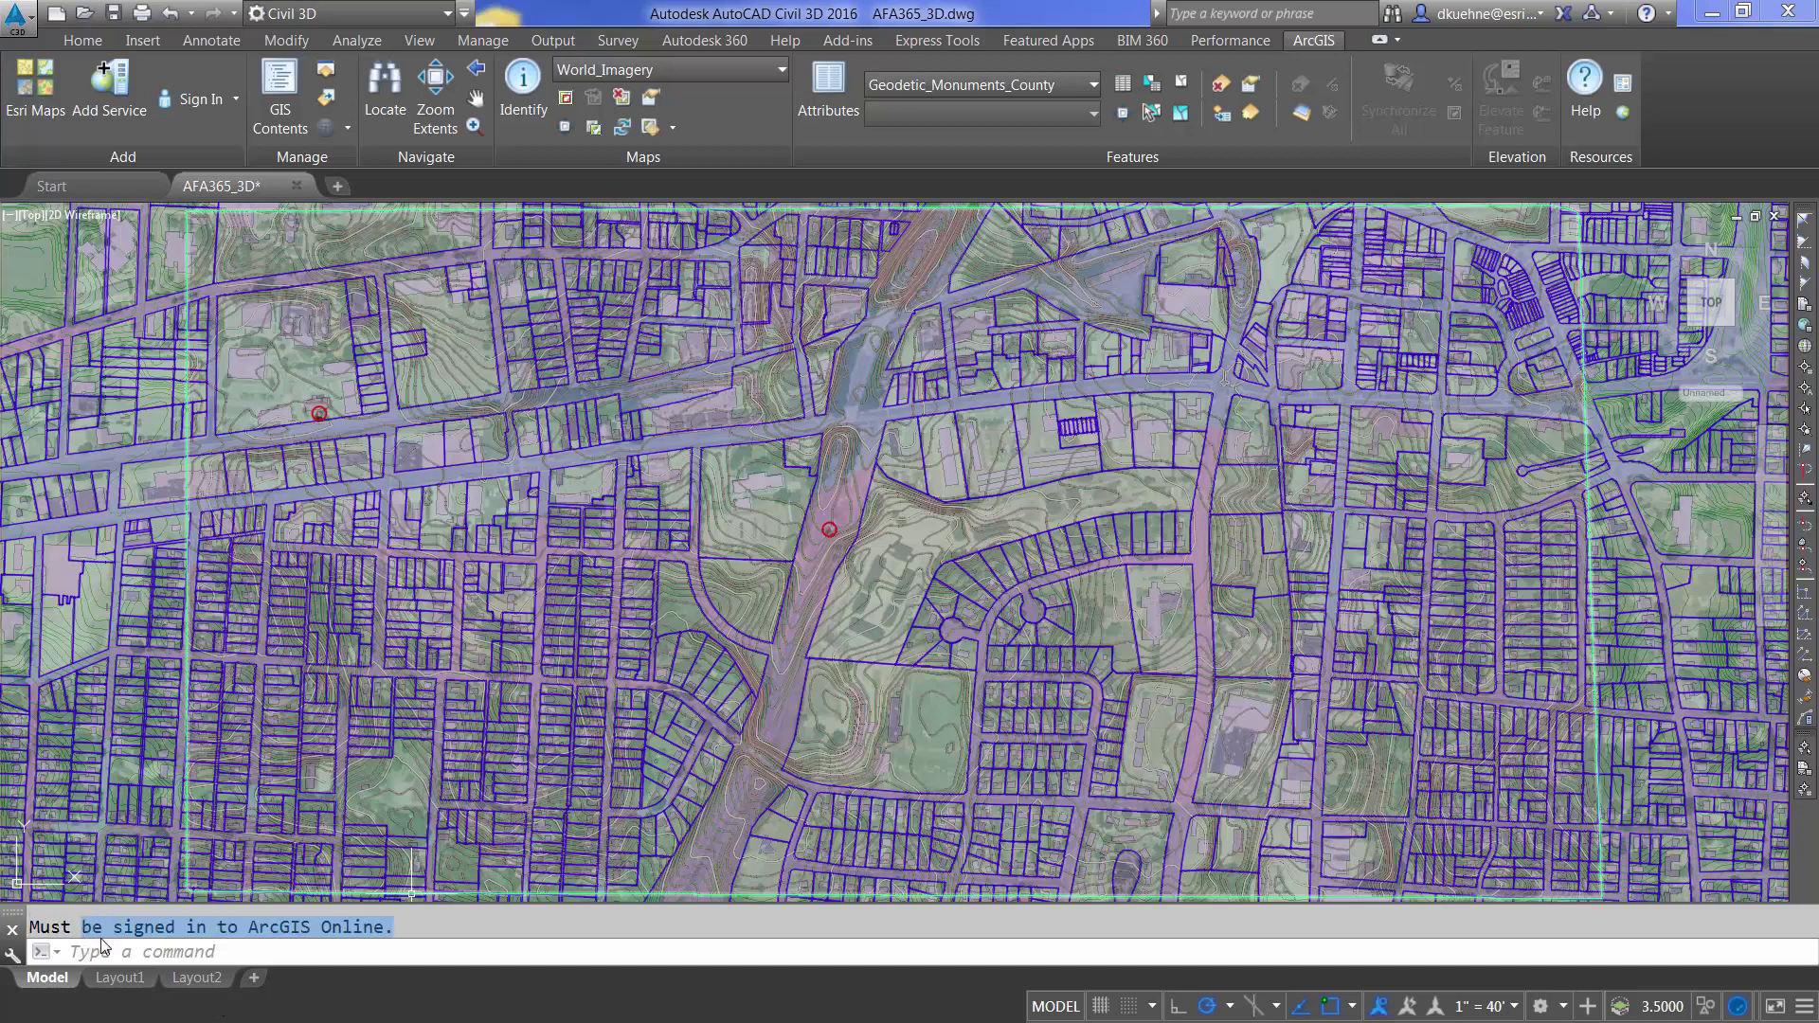
{"action": "left_click", "coordinate": [195, 99]}
{"action": "type", "text": "d"}
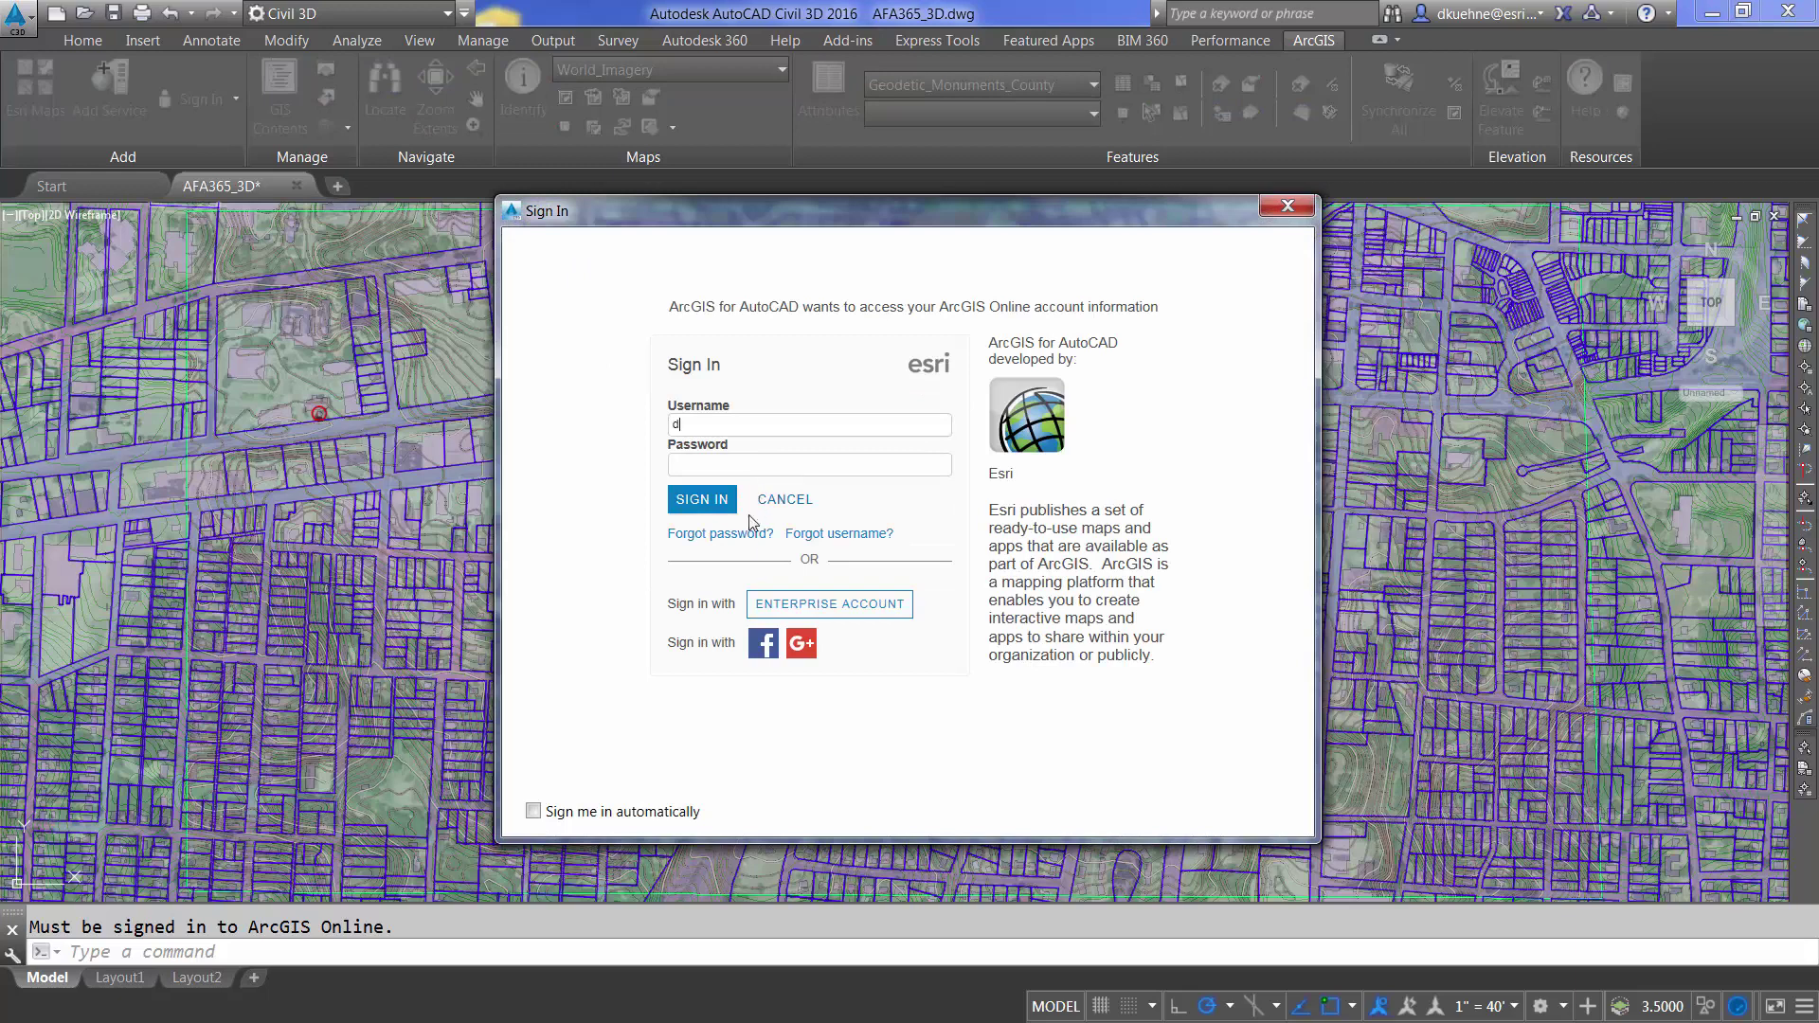
{"action": "type", "text": "onk"}
{"action": "left_click", "coordinate": [722, 459]}
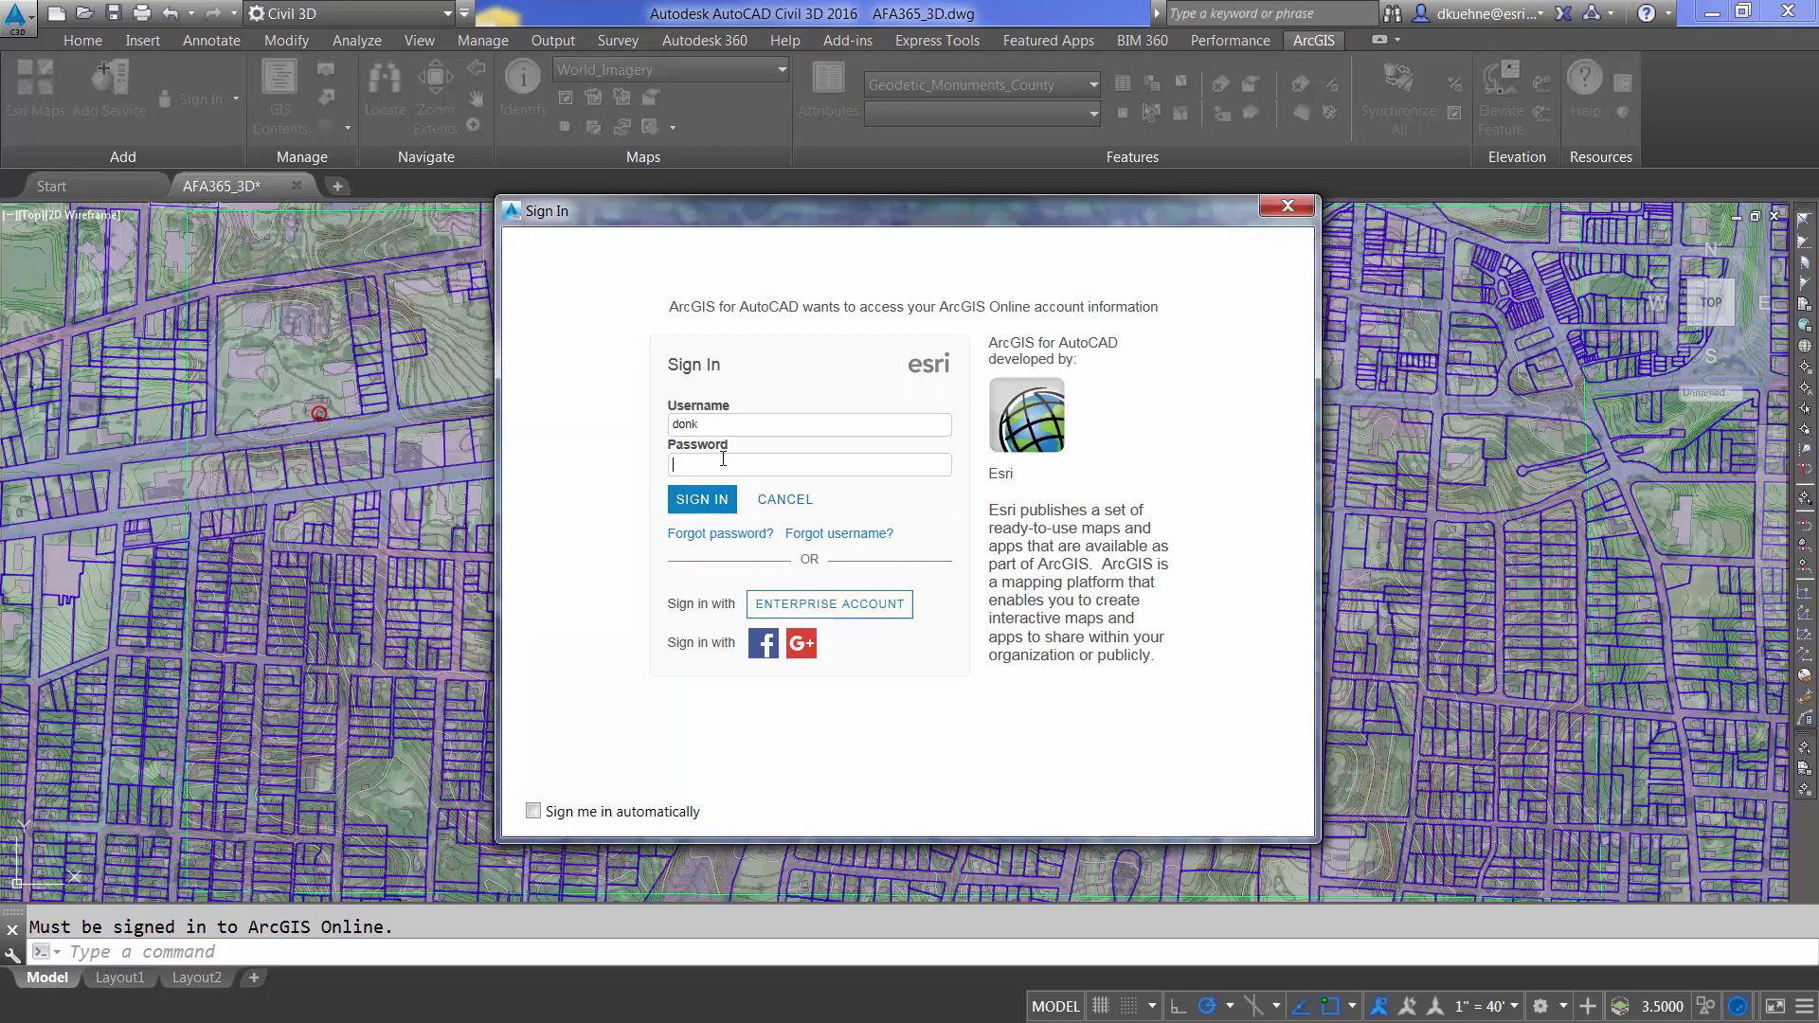
{"action": "type", "text": "****"}
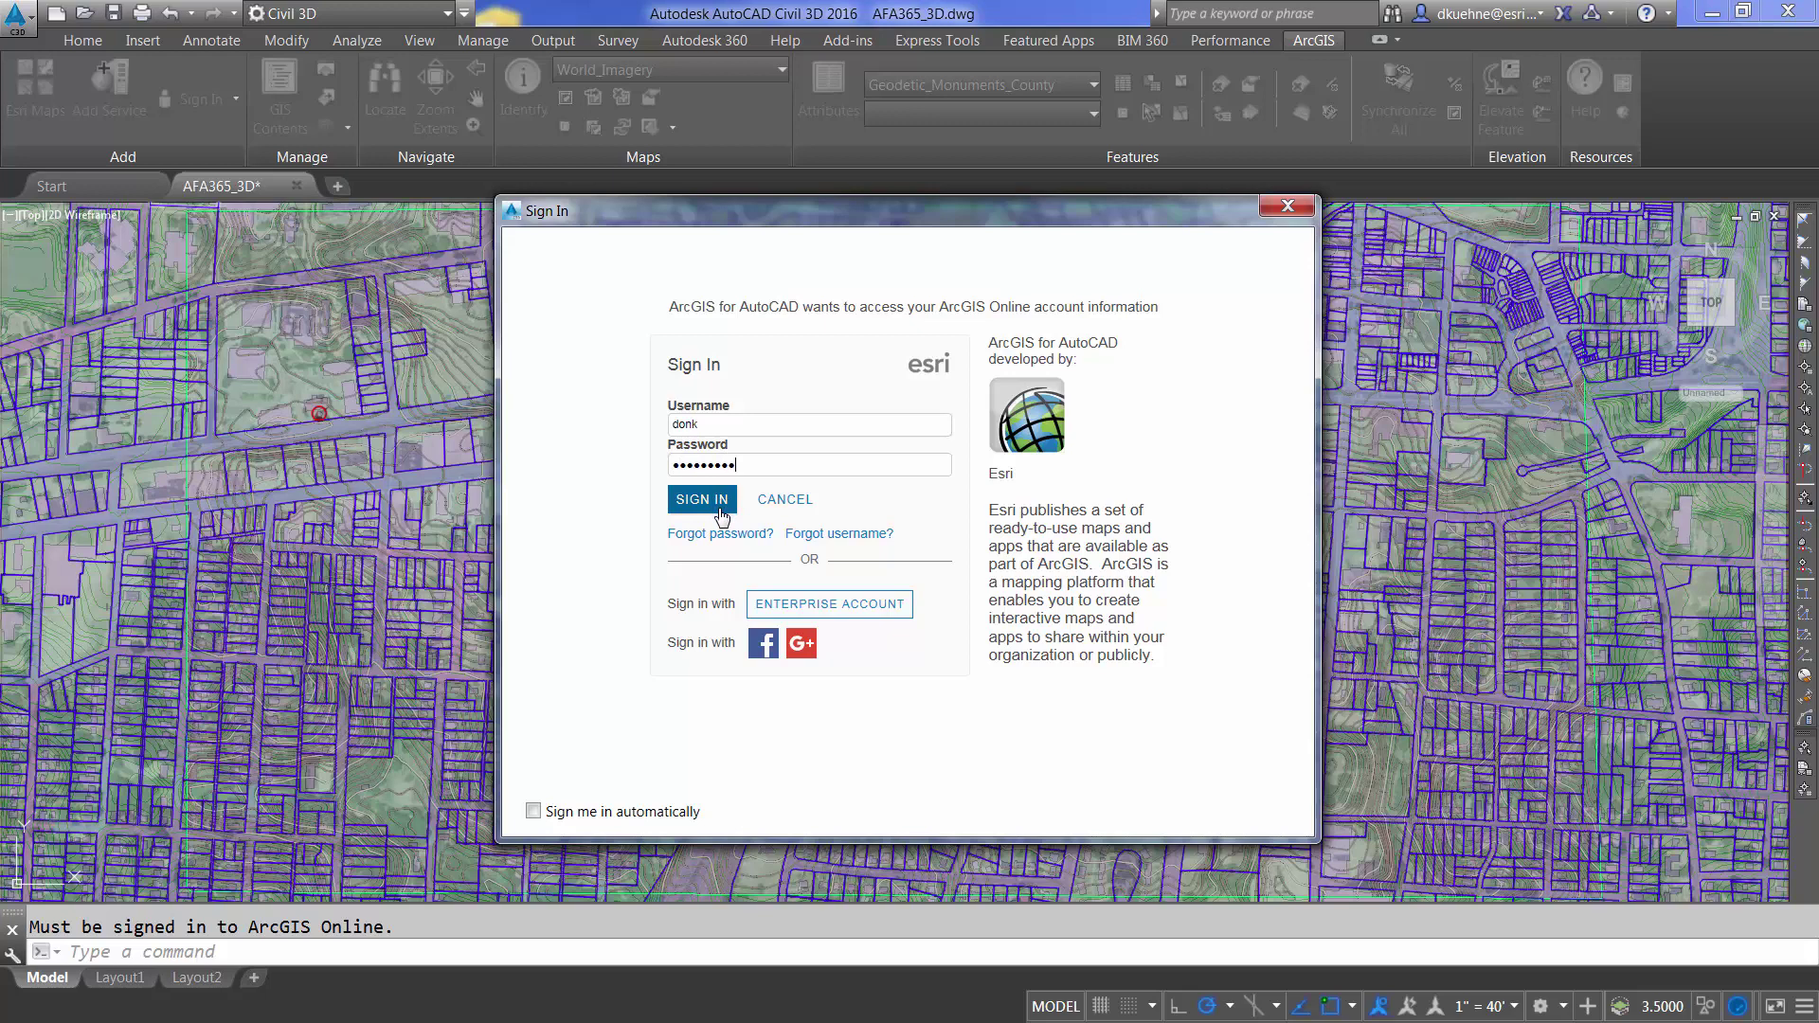
{"action": "left_click", "coordinate": [703, 500]}
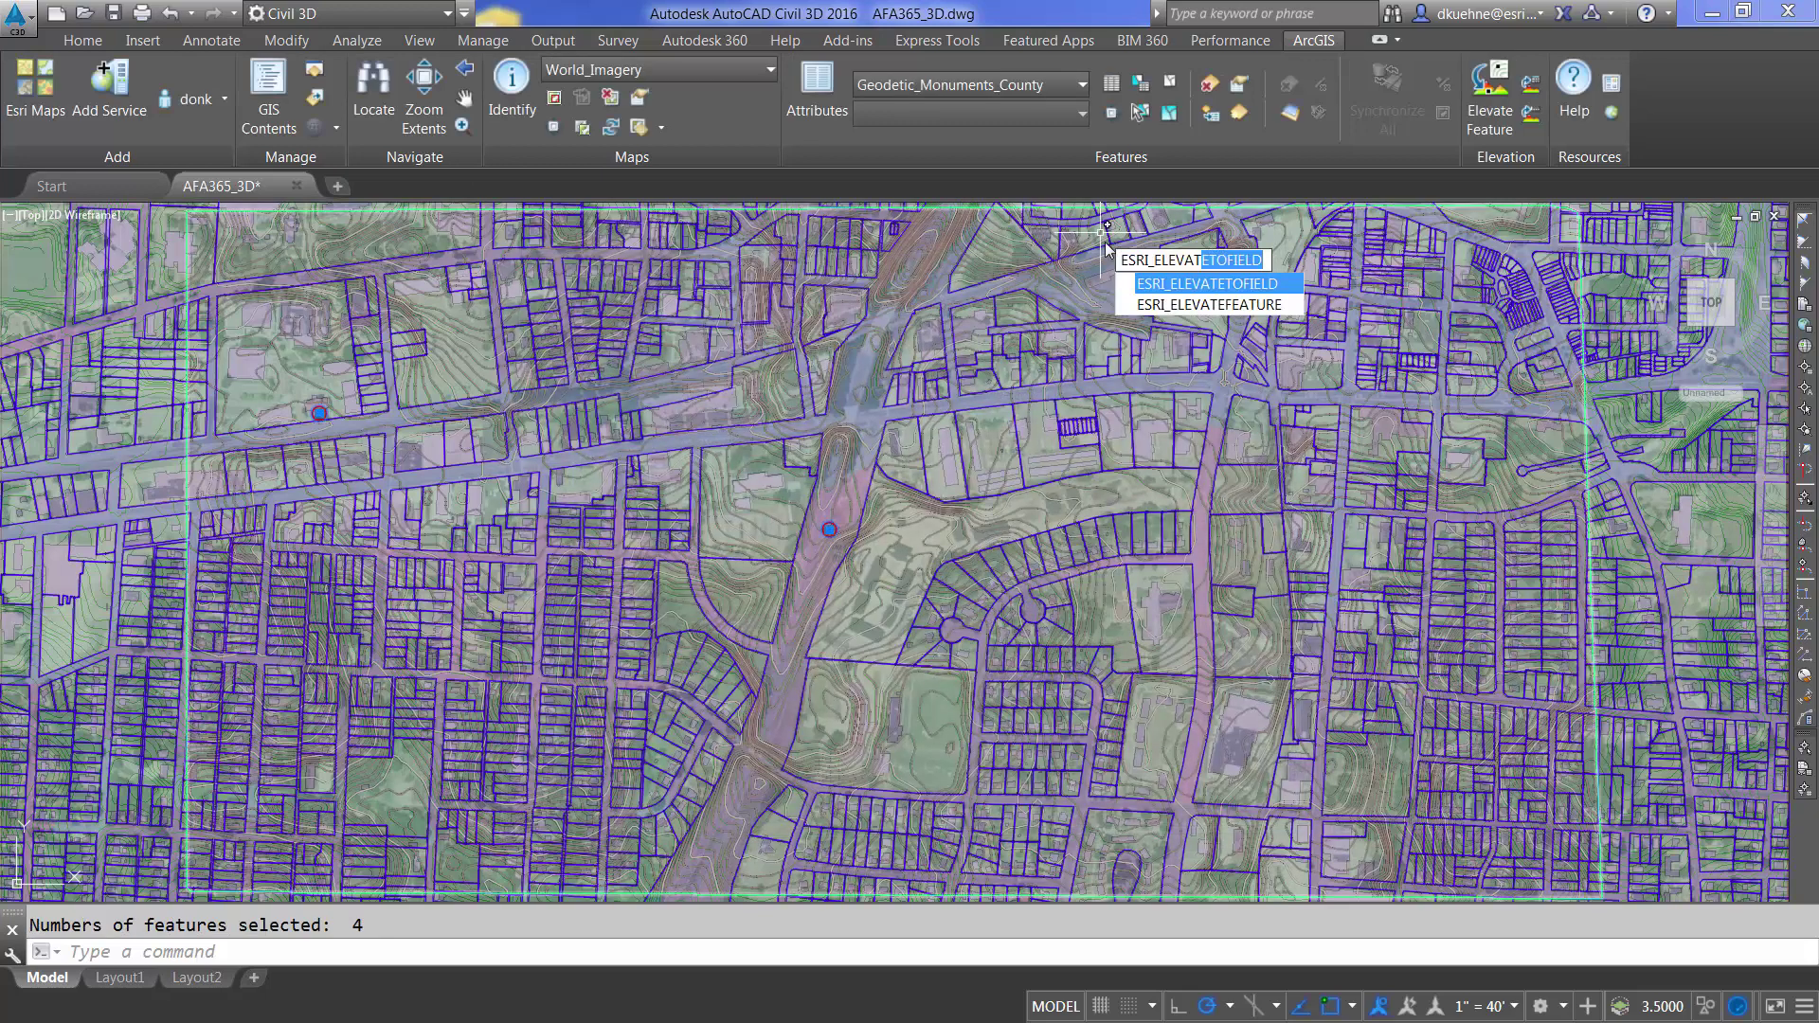
Elevate the monuments in Meters using the MEan field, then list one to confirm Z = 848.3637
{"action": "left_click", "coordinate": [1148, 304]}
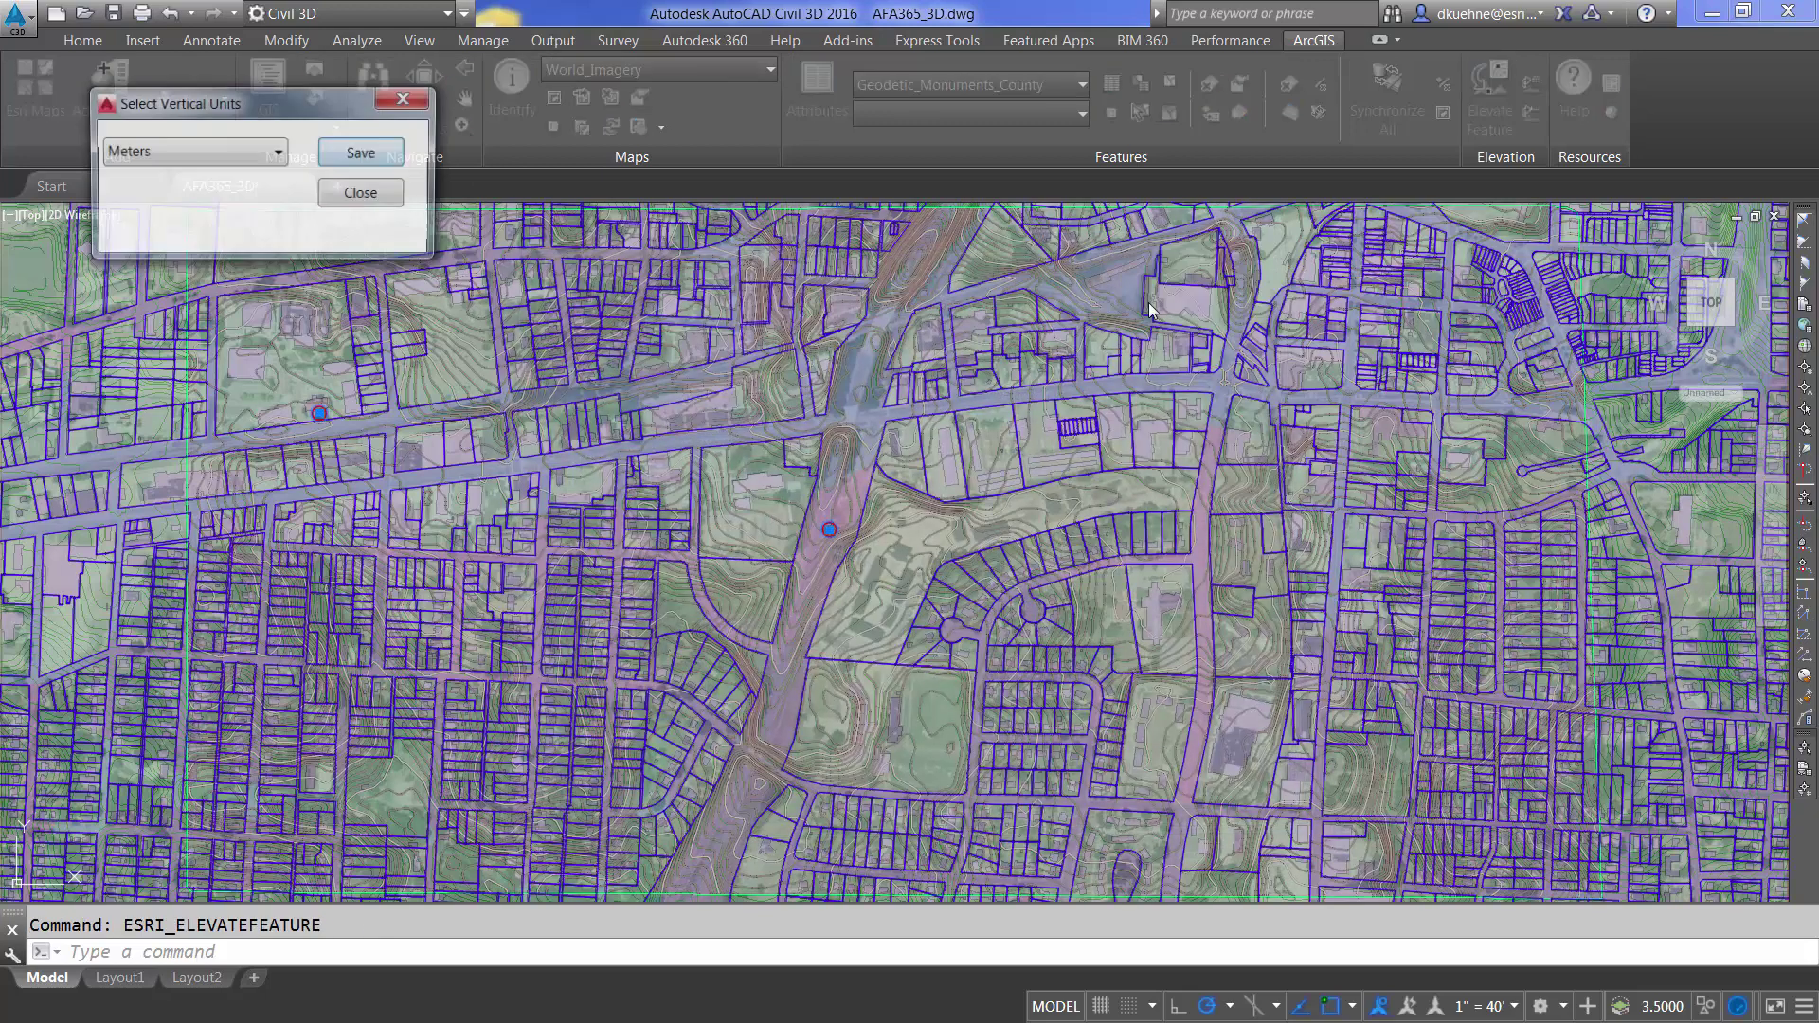
{"action": "left_click", "coordinate": [277, 152]}
{"action": "left_click", "coordinate": [213, 191]}
{"action": "left_click", "coordinate": [363, 152]}
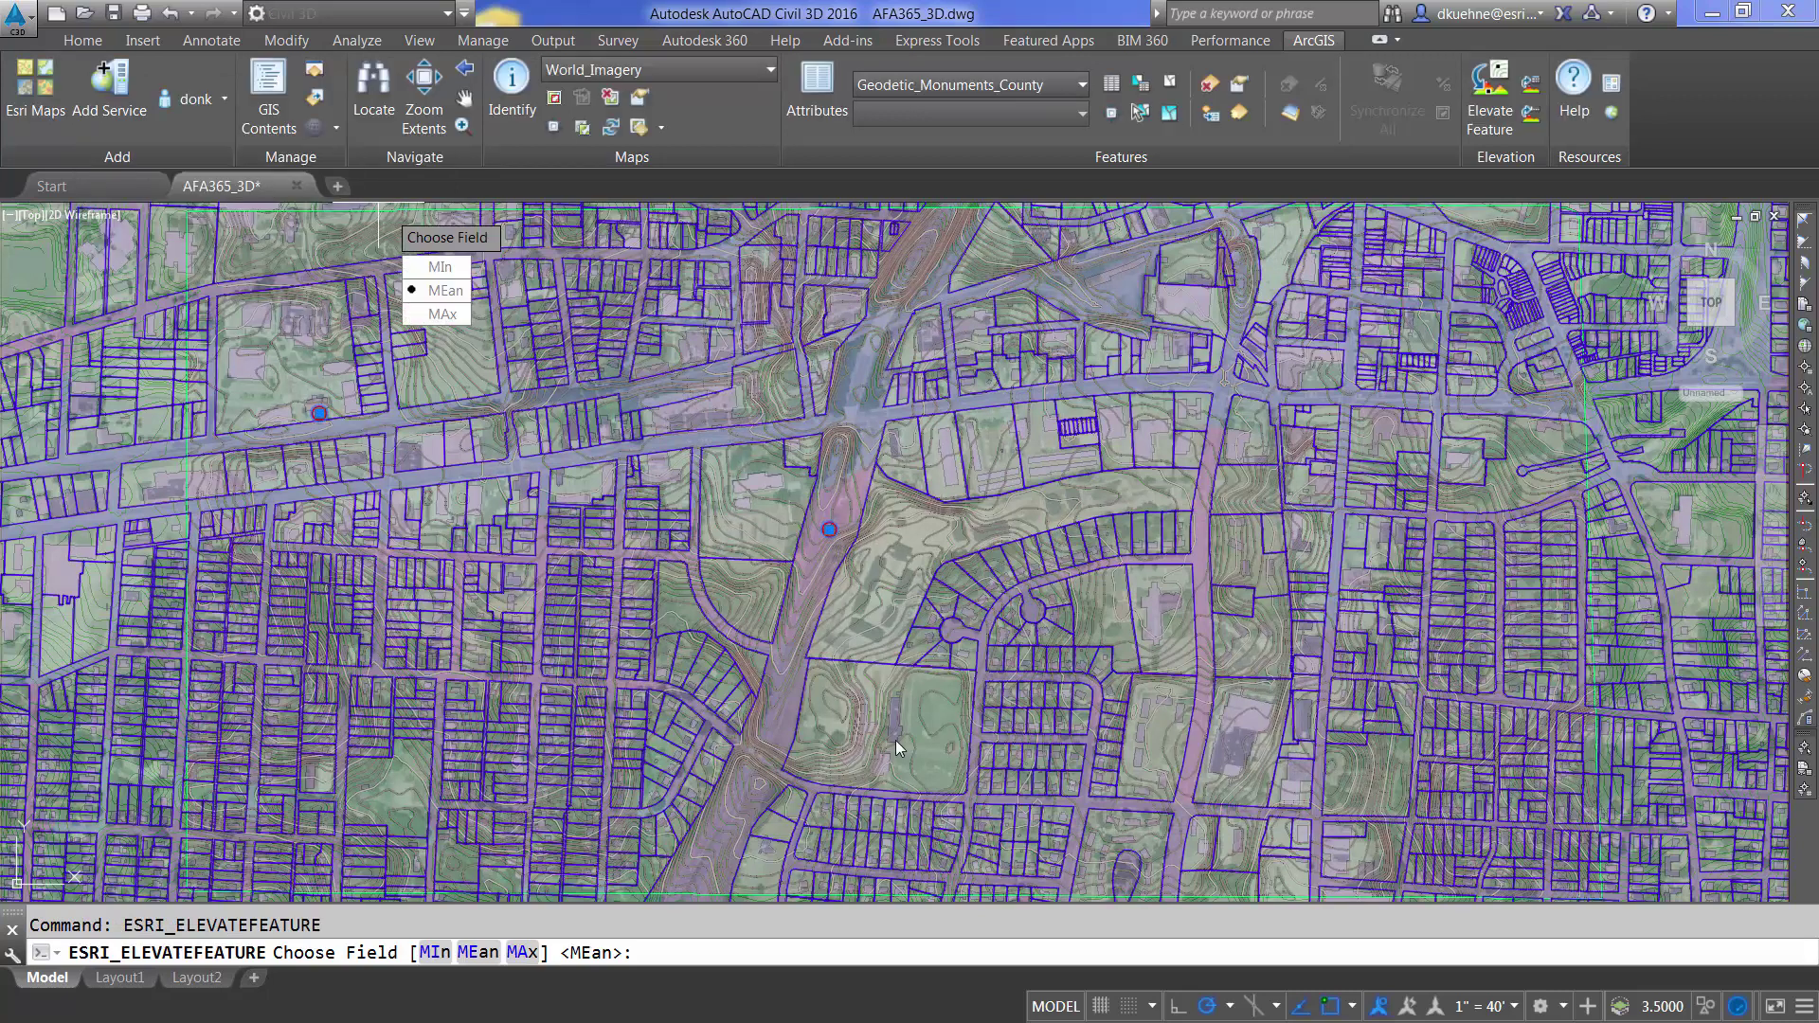
{"action": "key", "text": "Return"}
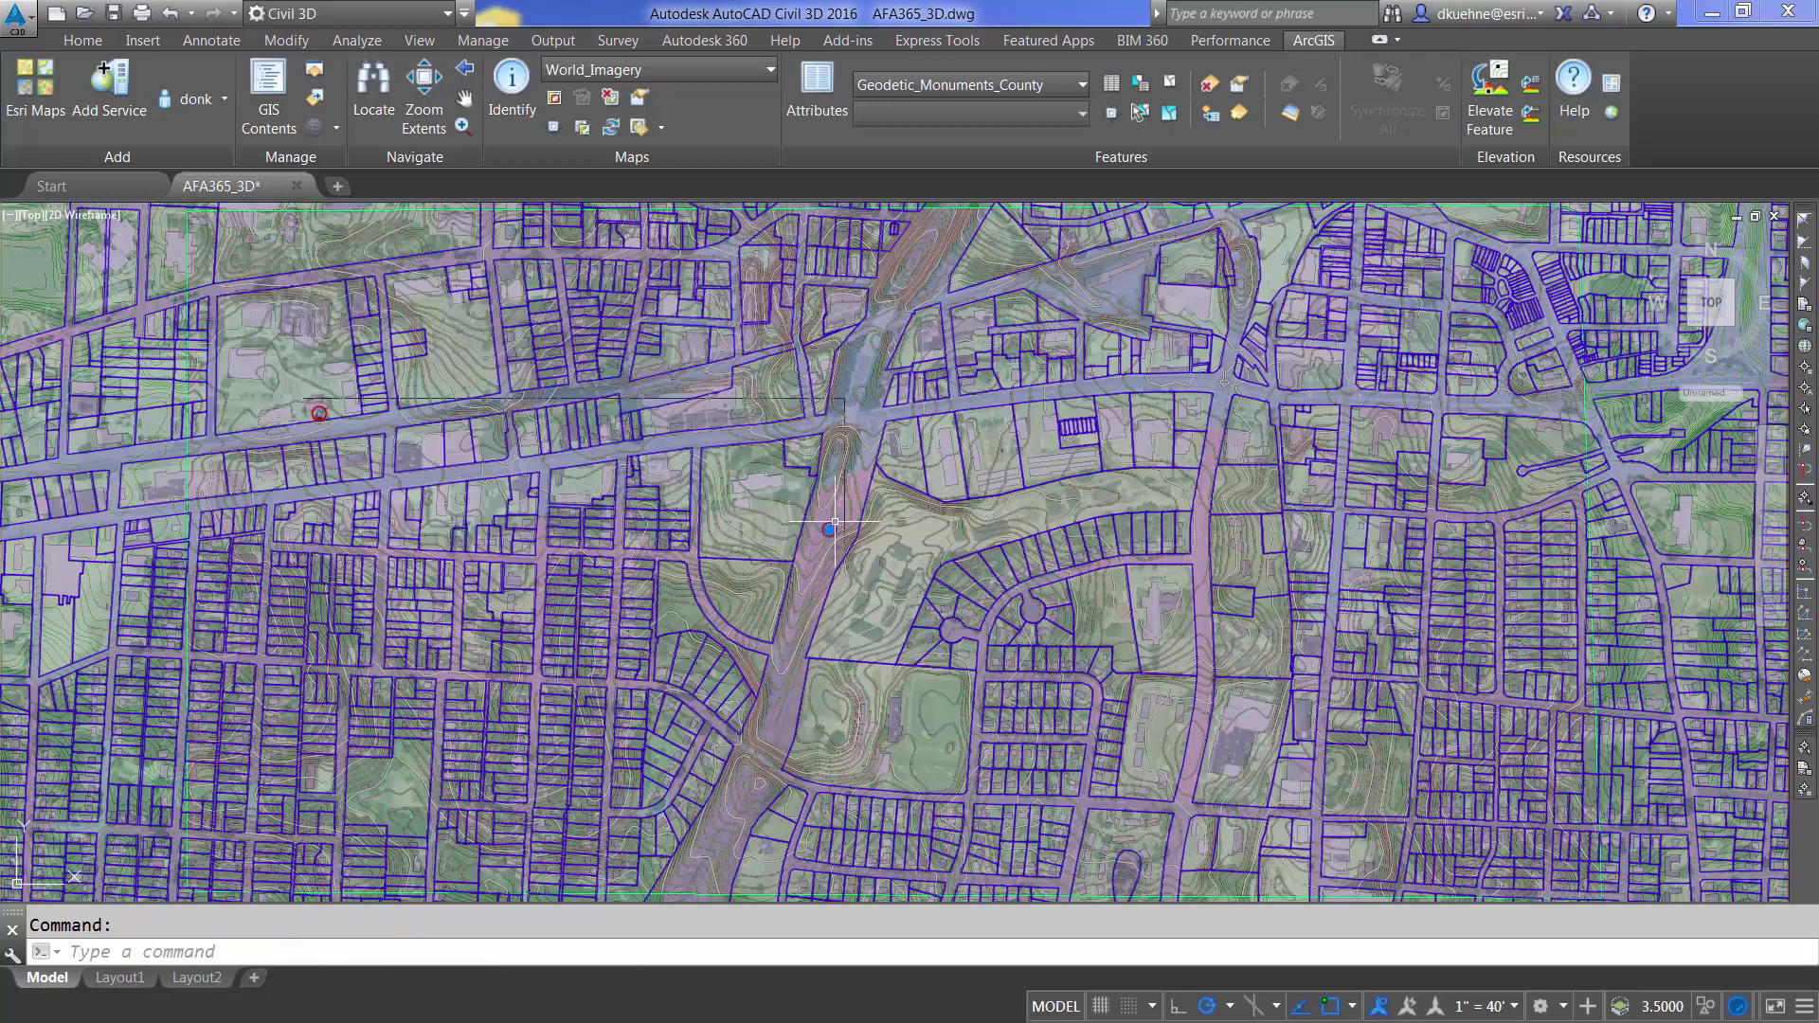
{"action": "type", "text": "li"}
{"action": "key", "text": "Return"}
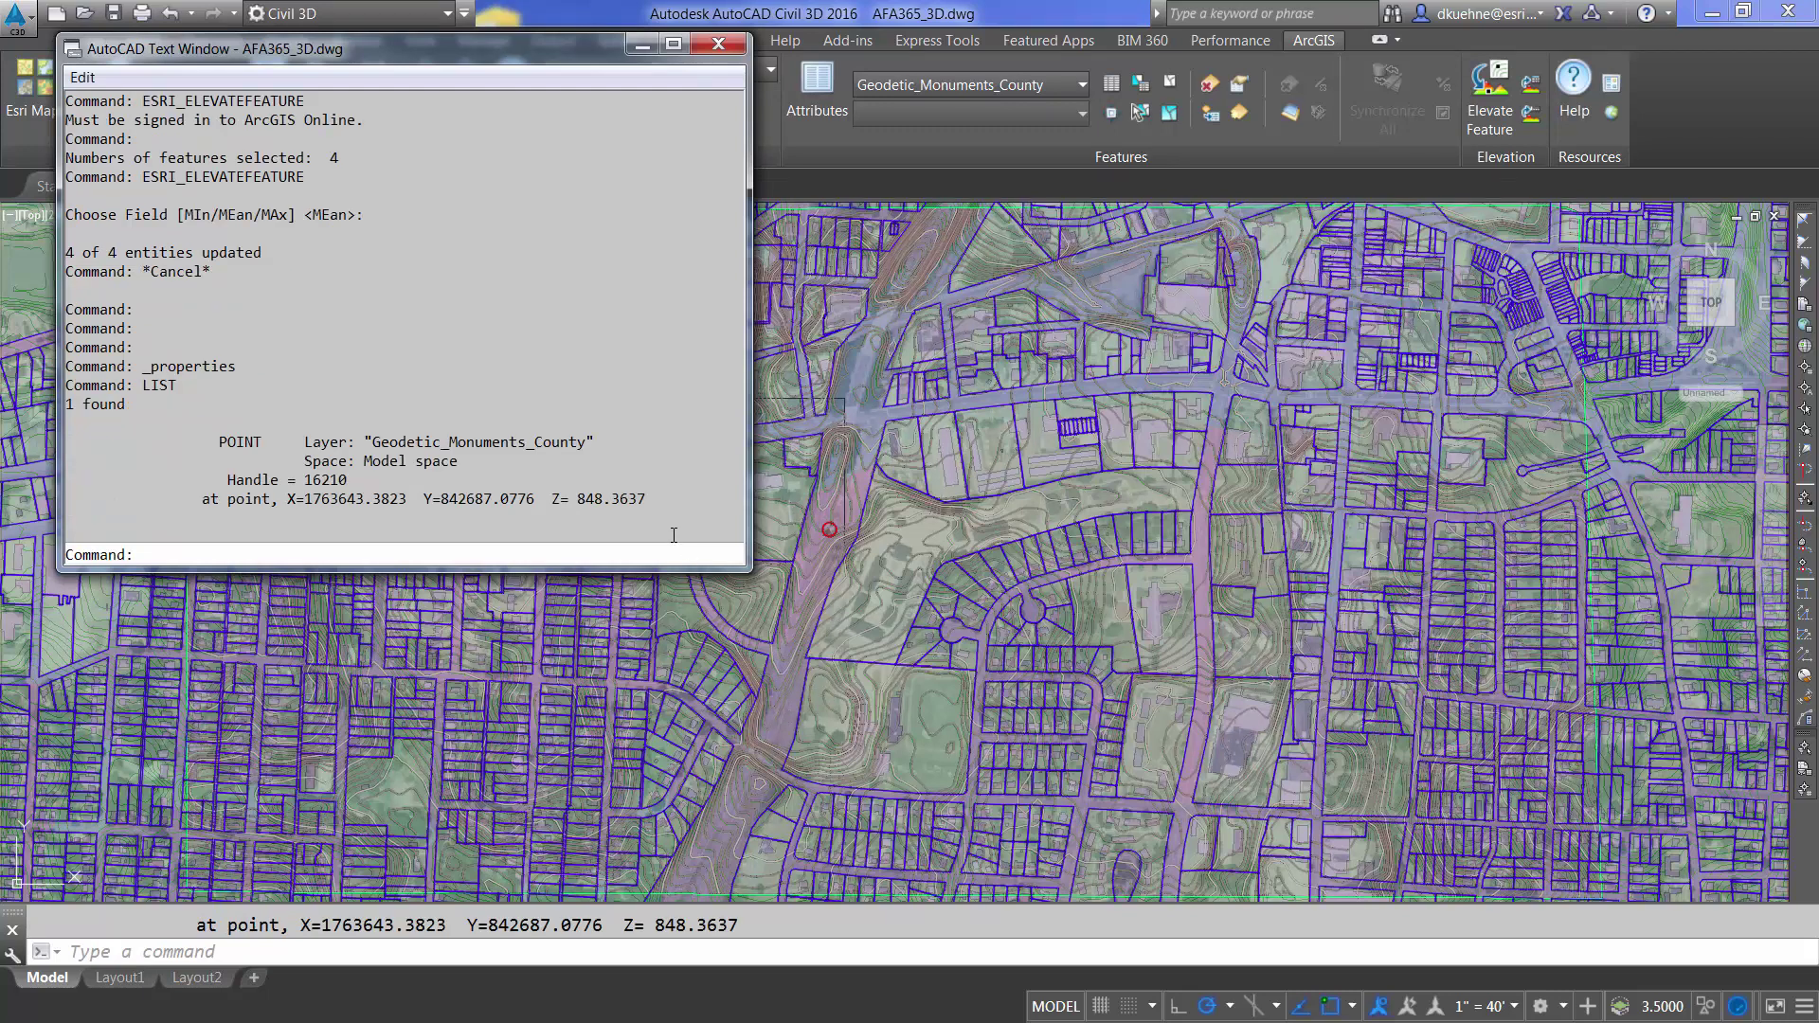
{"action": "left_click_drag", "start_coordinate": [650, 497], "coordinate": [538, 496]}
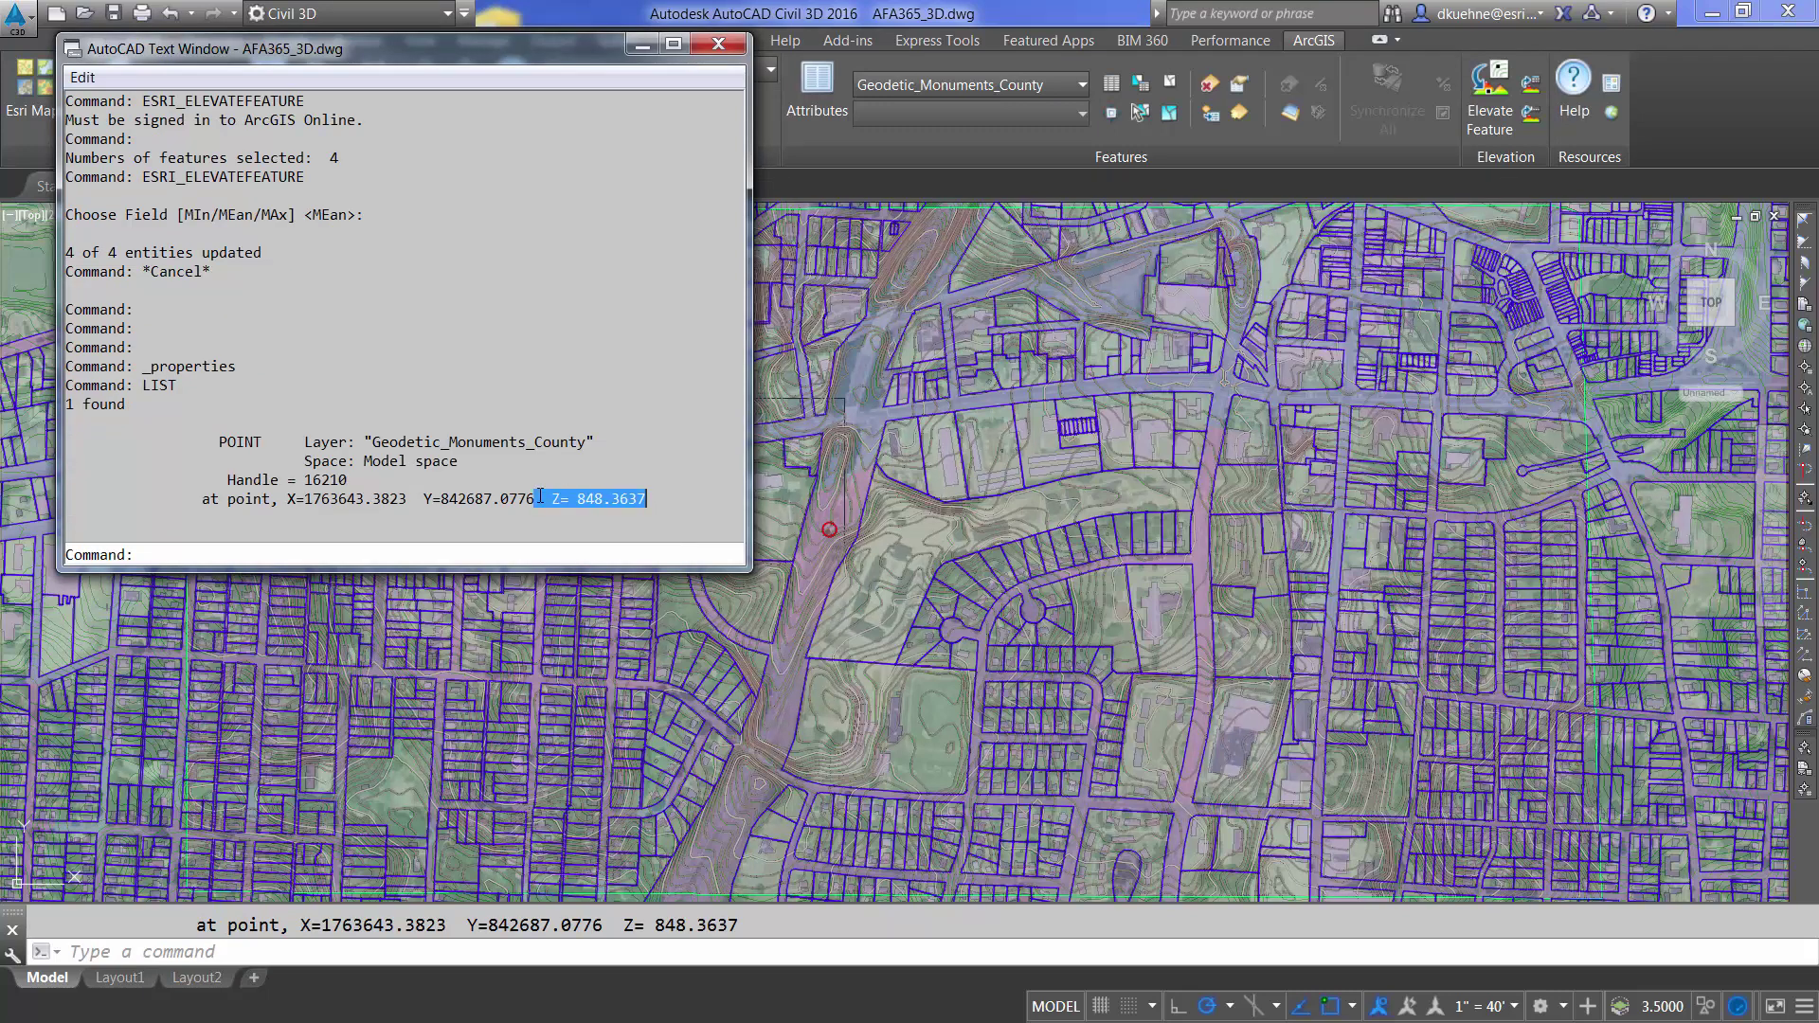
Make Parcels_County the current feature class and select all its features
{"action": "left_click", "coordinate": [1070, 90]}
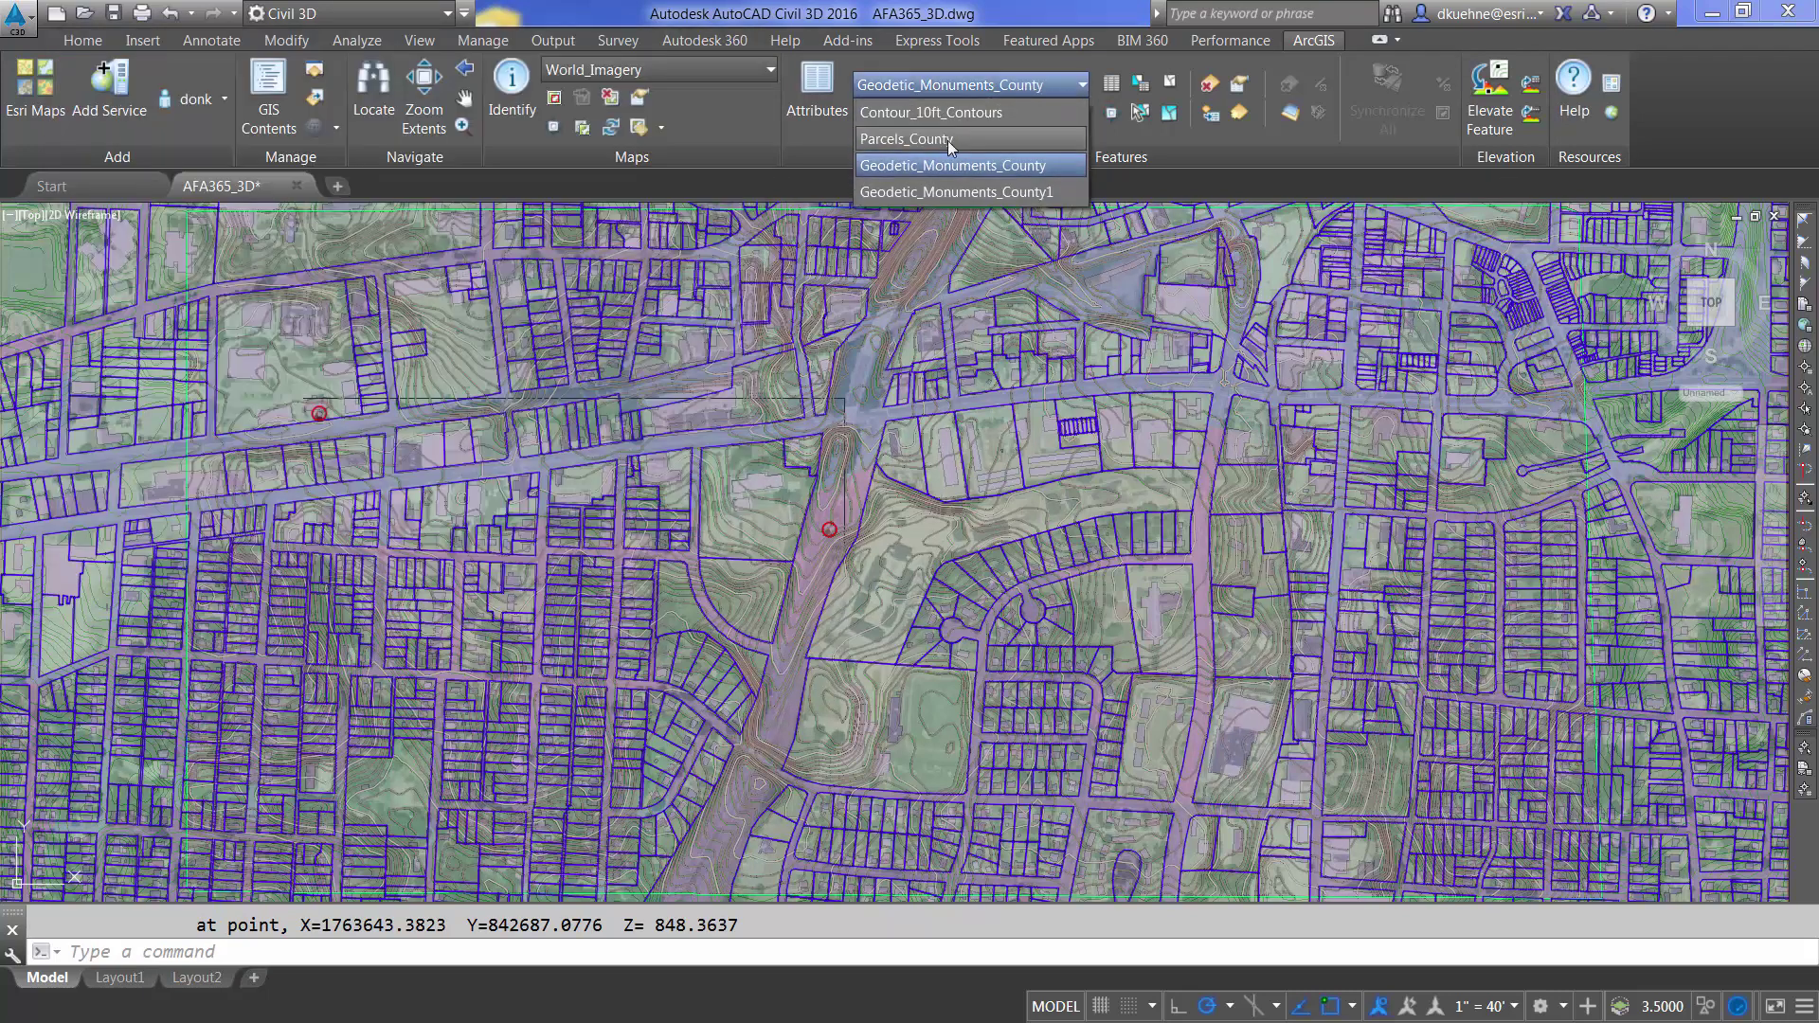
{"action": "left_click", "coordinate": [947, 140]}
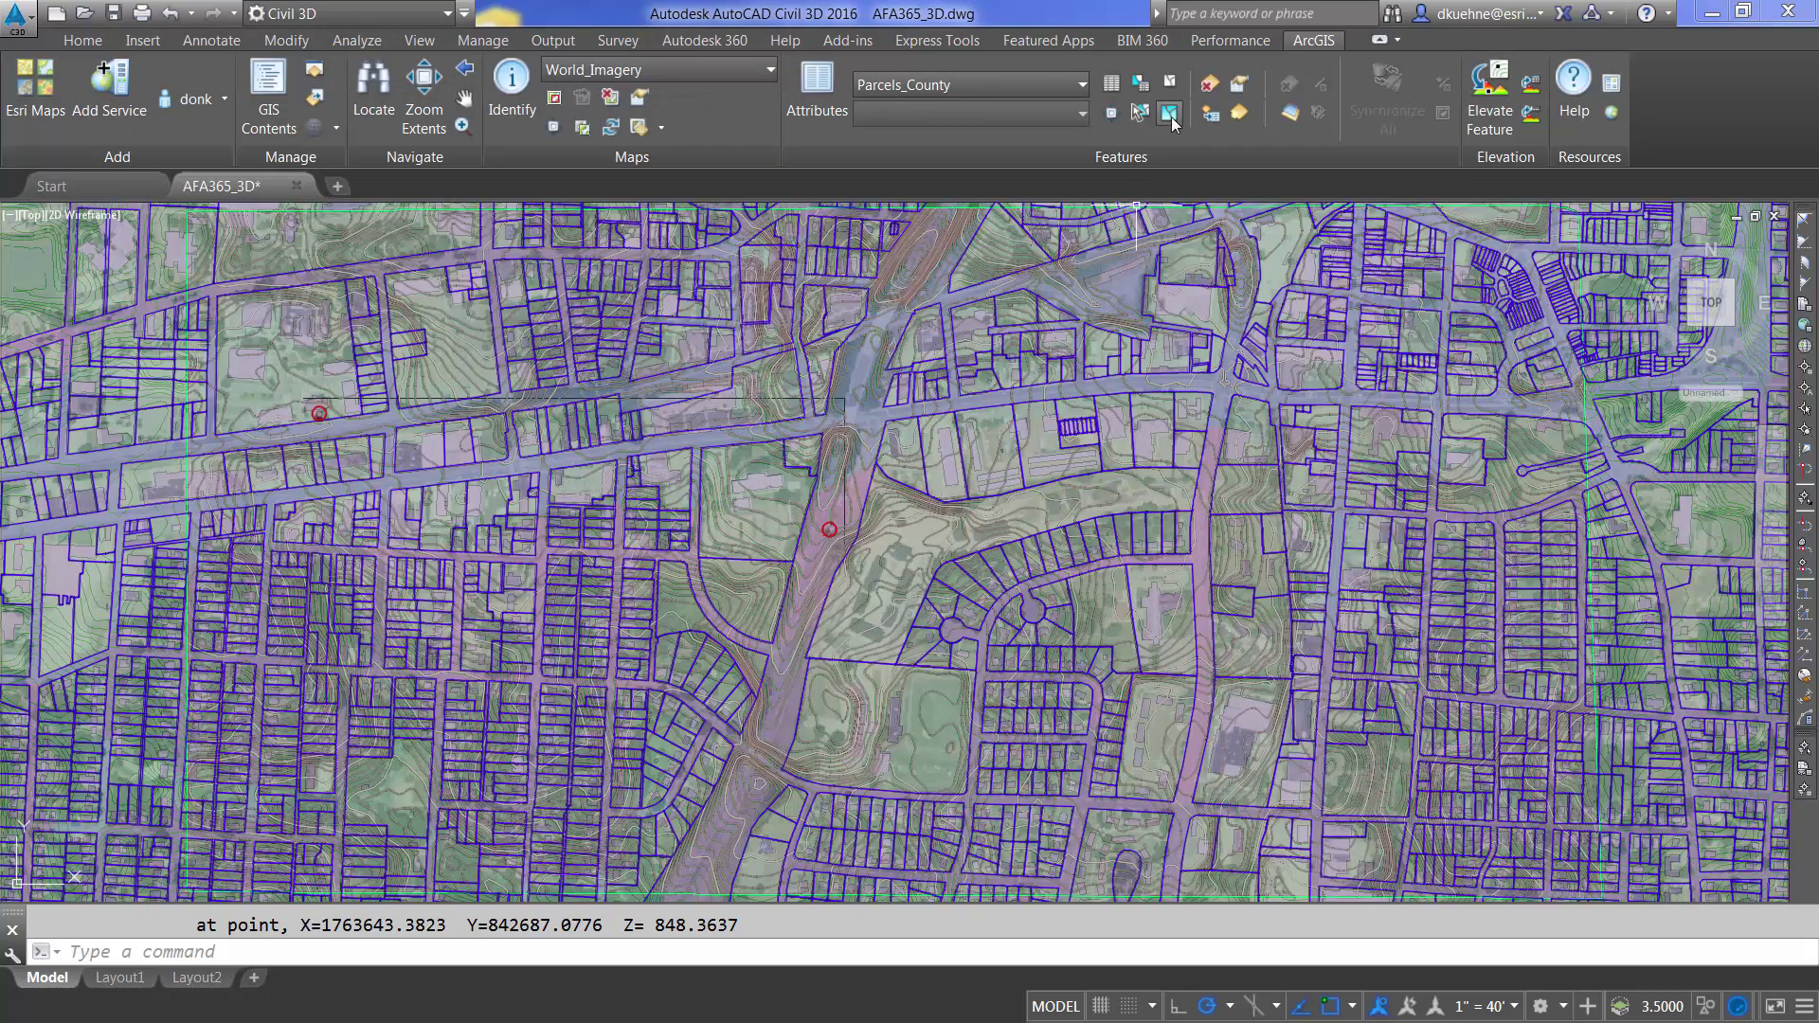
{"action": "left_click", "coordinate": [1168, 114]}
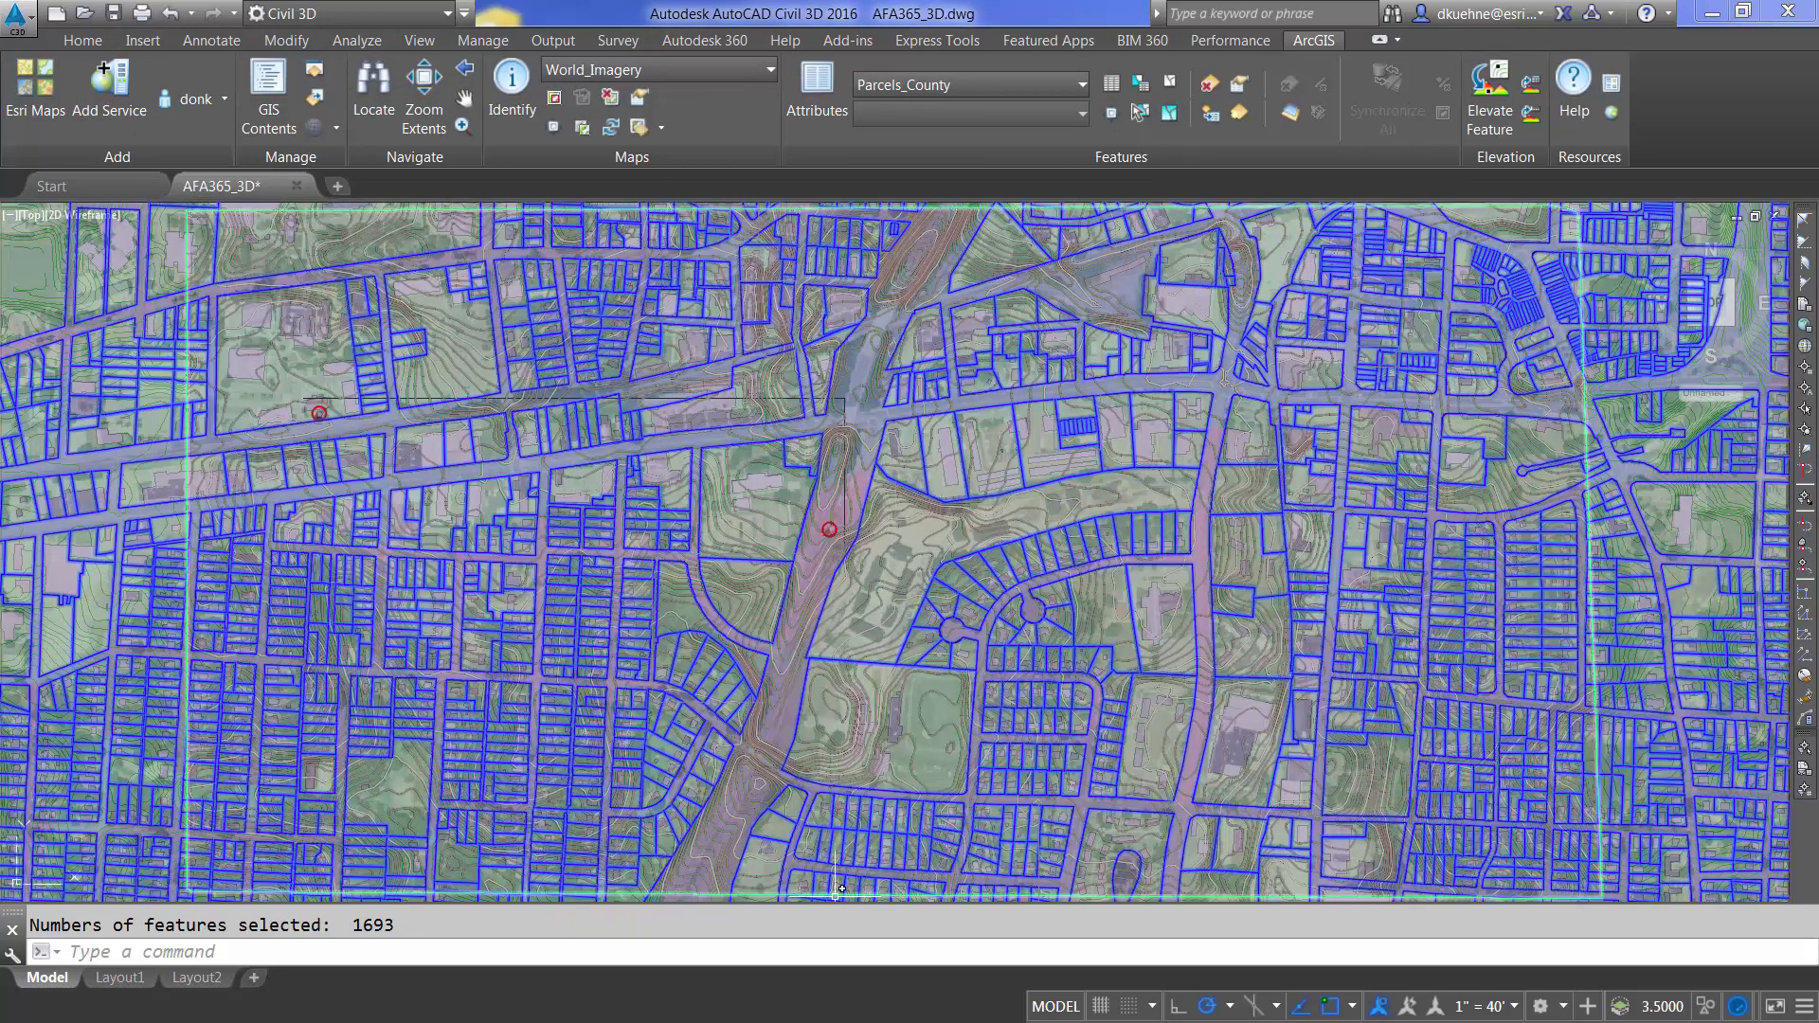
{"action": "type", "text": "esri"}
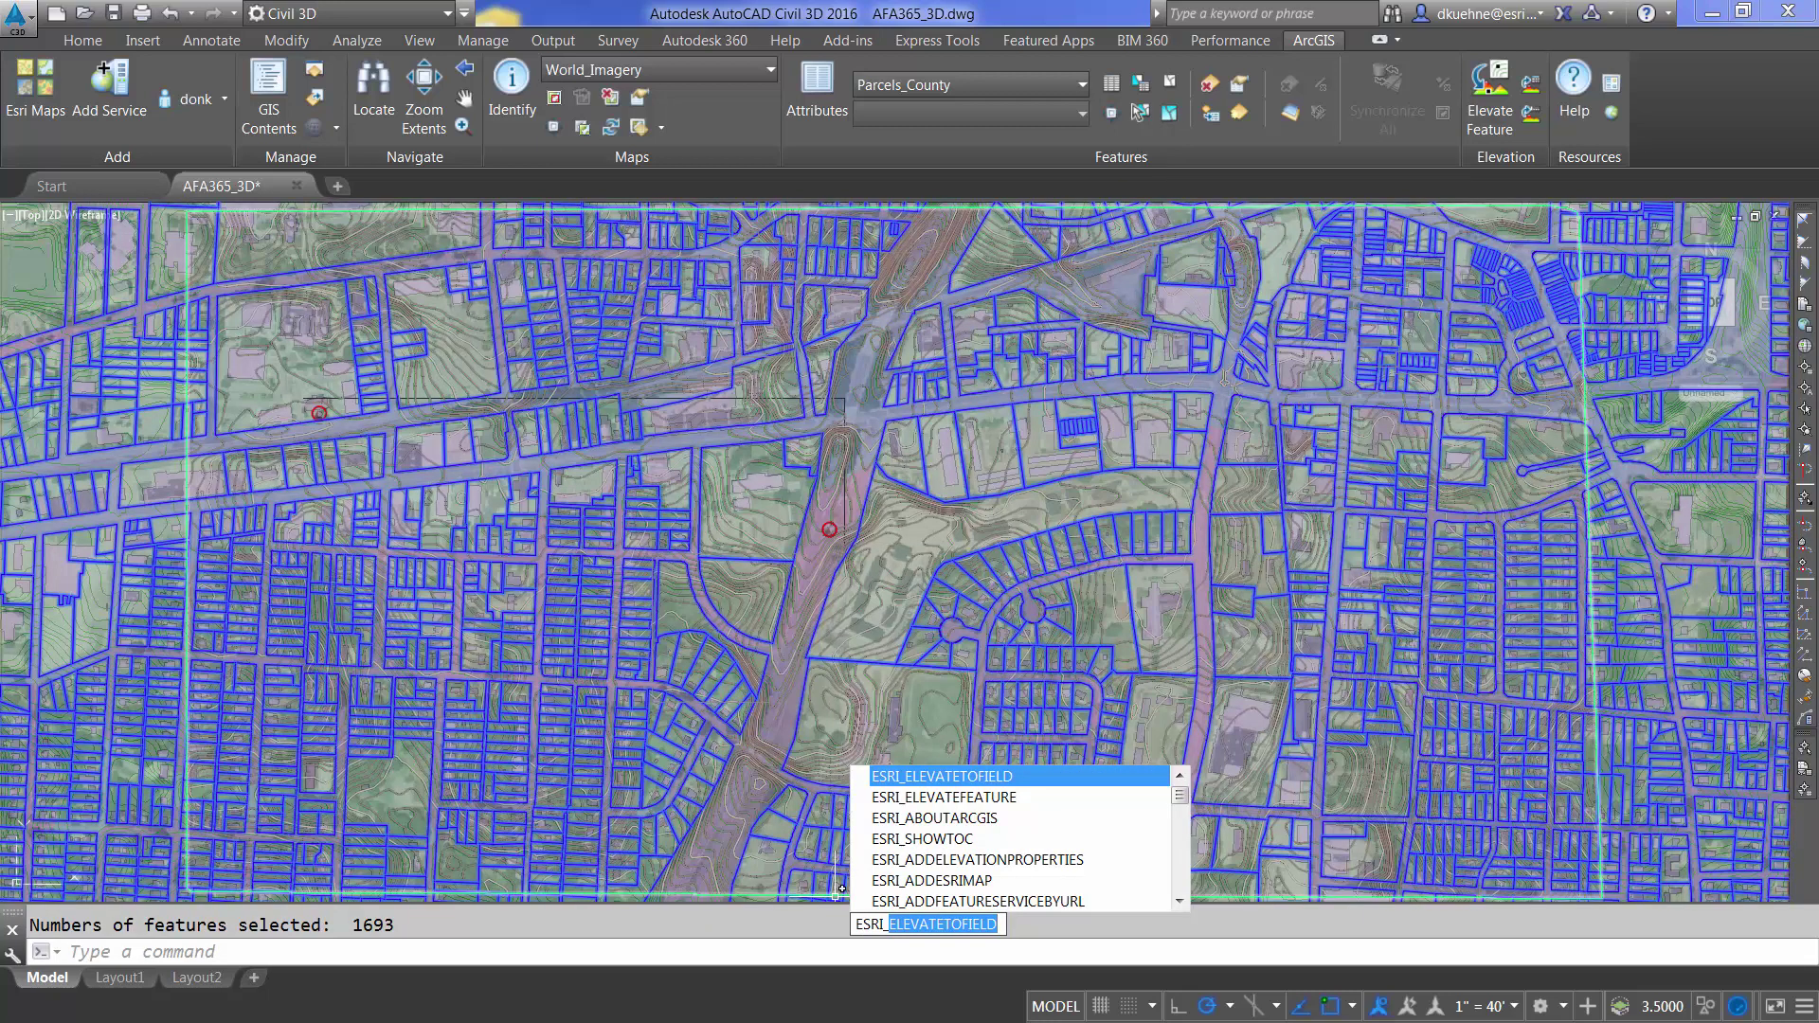
{"action": "type", "text": "ad"}
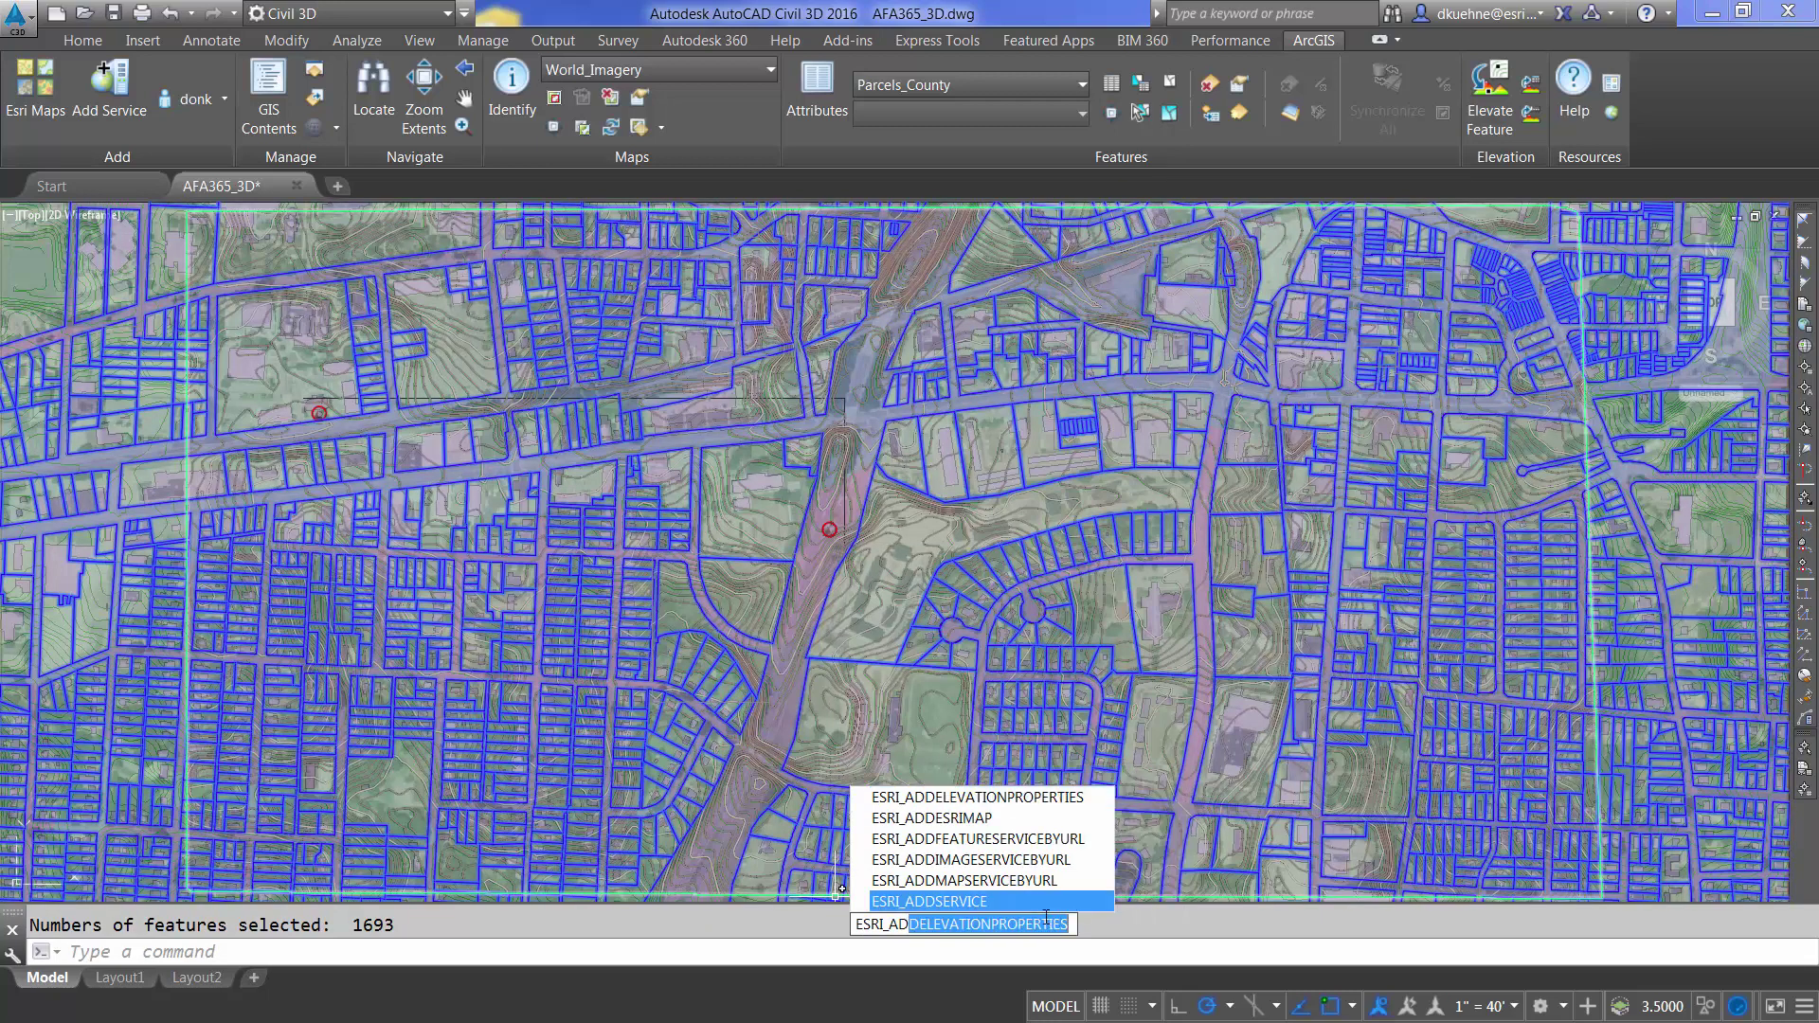
Run ESRI_ADDELEVATIONPROPERTIES on the selected parcels
{"action": "left_click", "coordinate": [1046, 921]}
{"action": "double_click", "coordinate": [965, 924]}
{"action": "key", "text": "Return"}
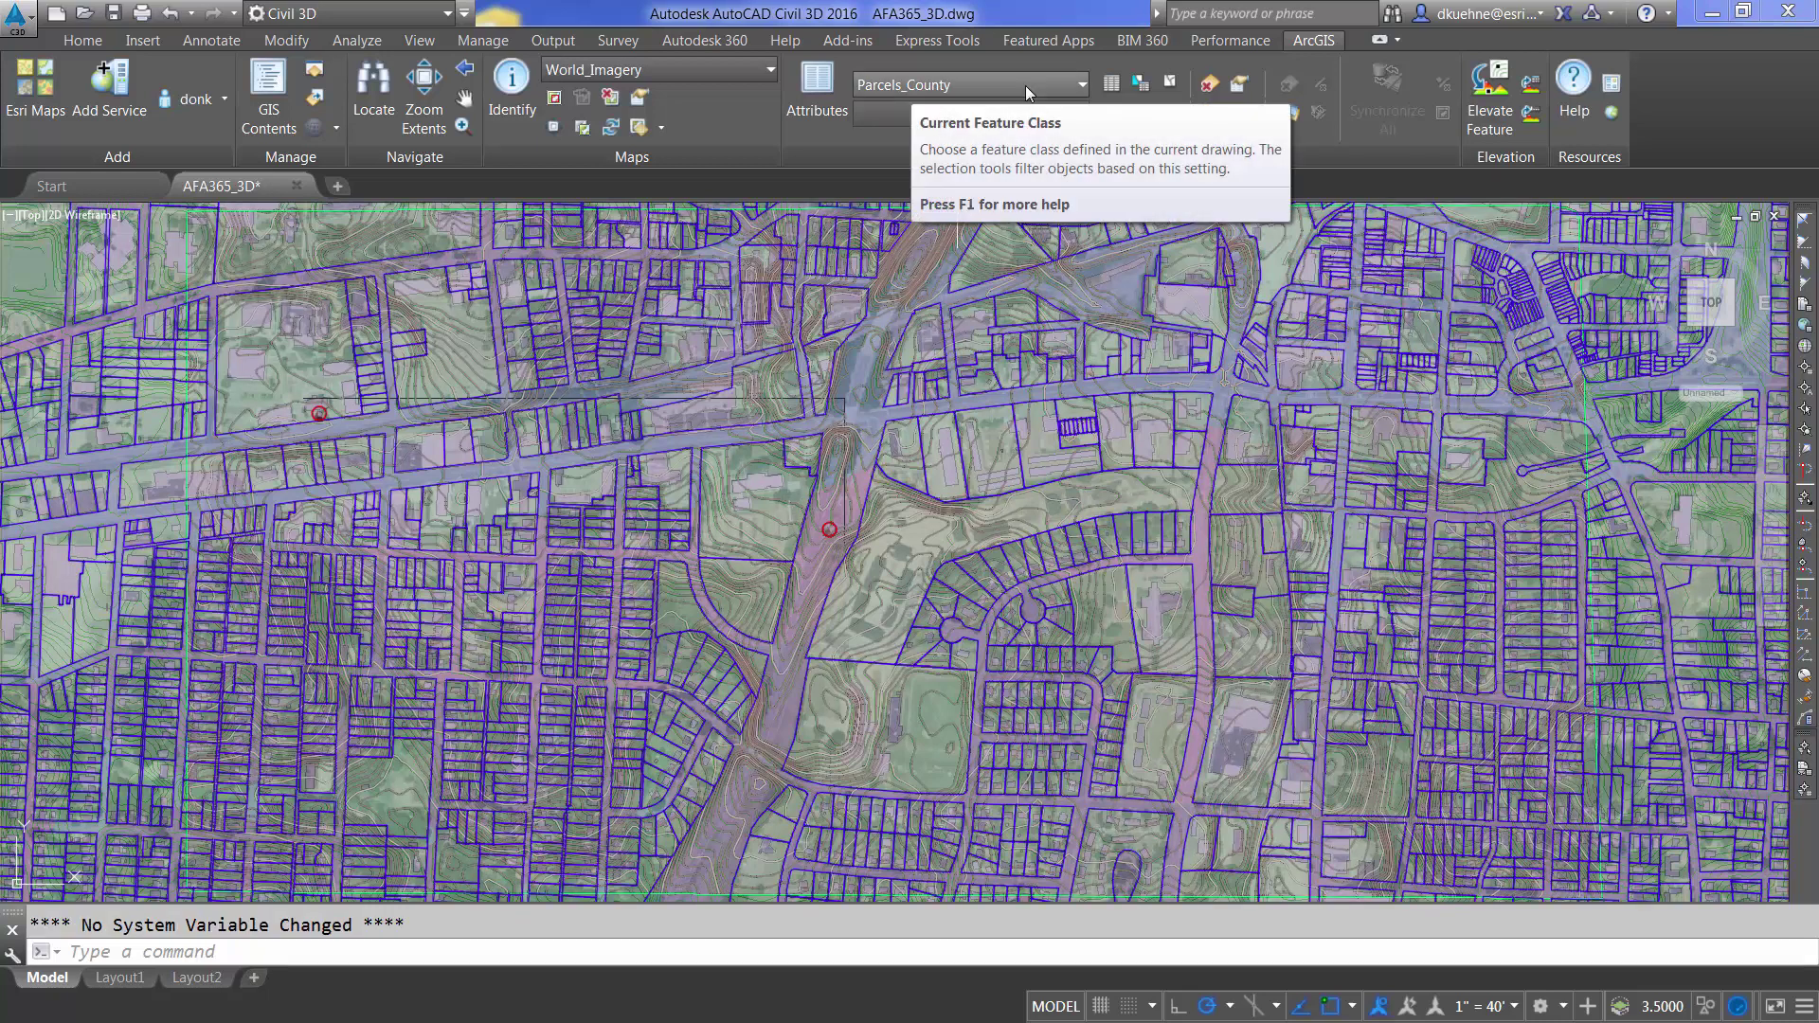
Build the Select By Attributes query TOTAL_ACRE > 1 AND MaxSlope > 15 and apply it
{"action": "left_click", "coordinate": [1109, 85]}
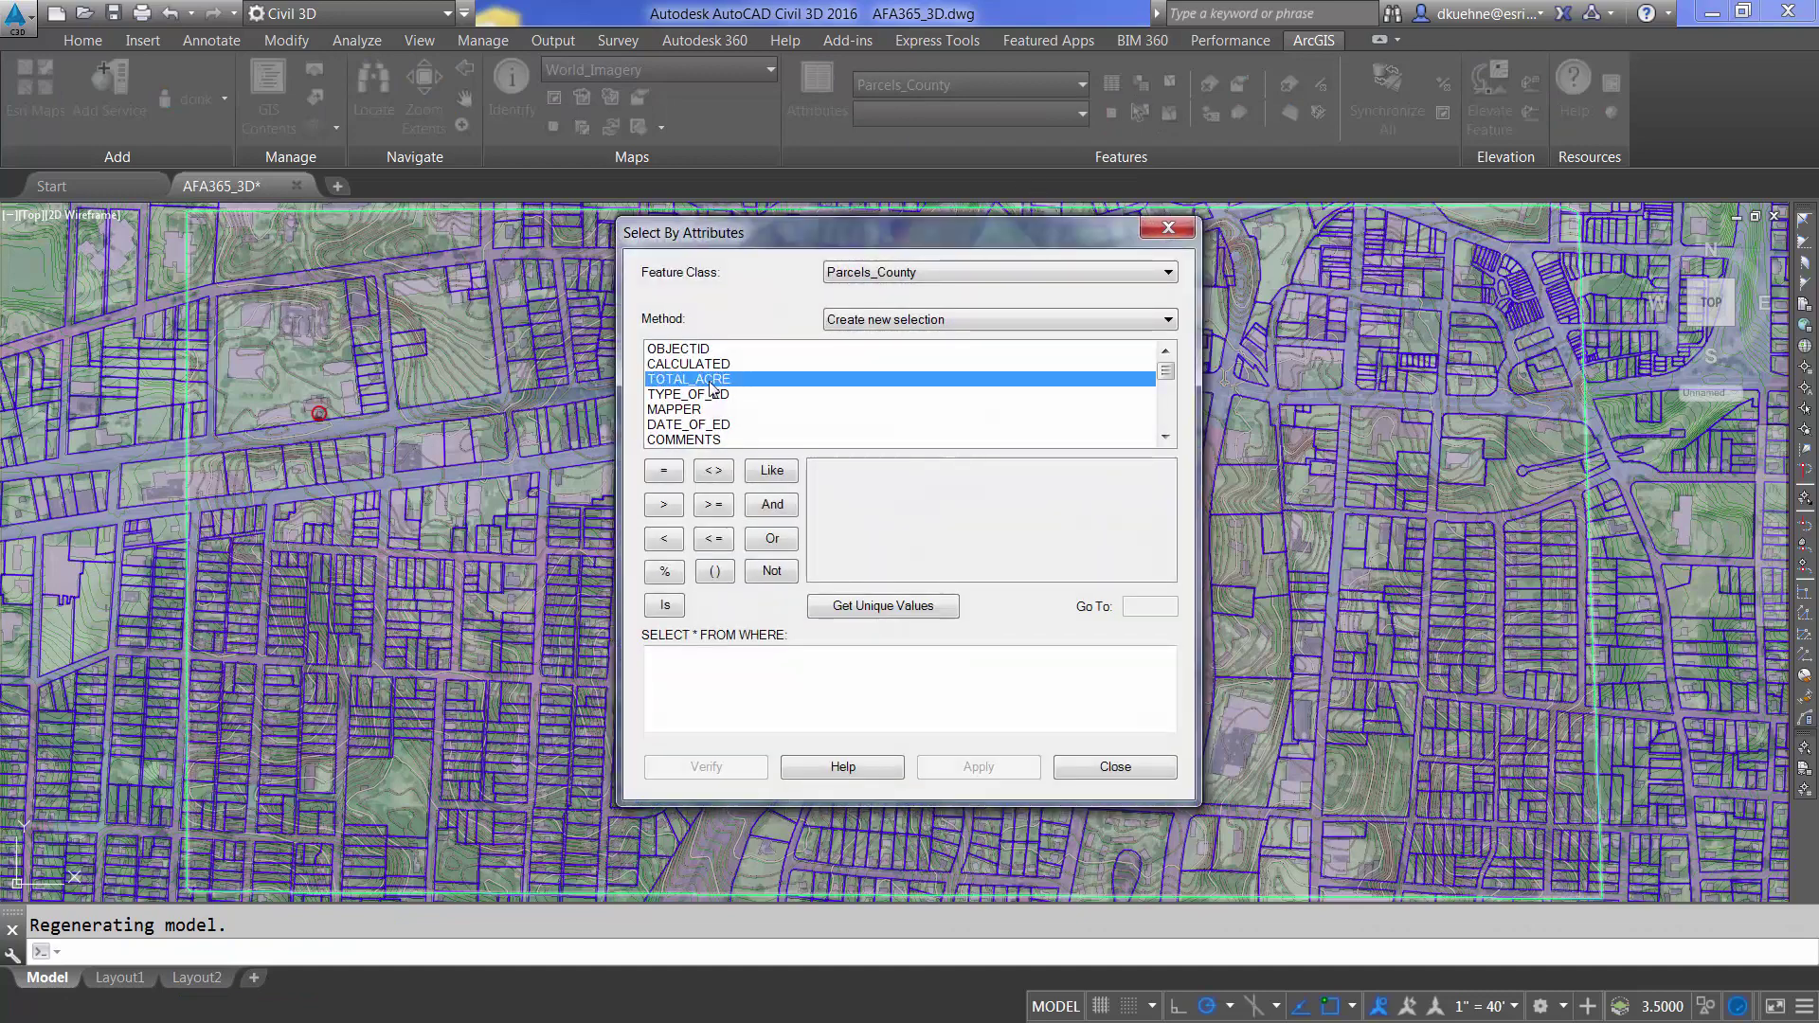
{"action": "double_click", "coordinate": [688, 378]}
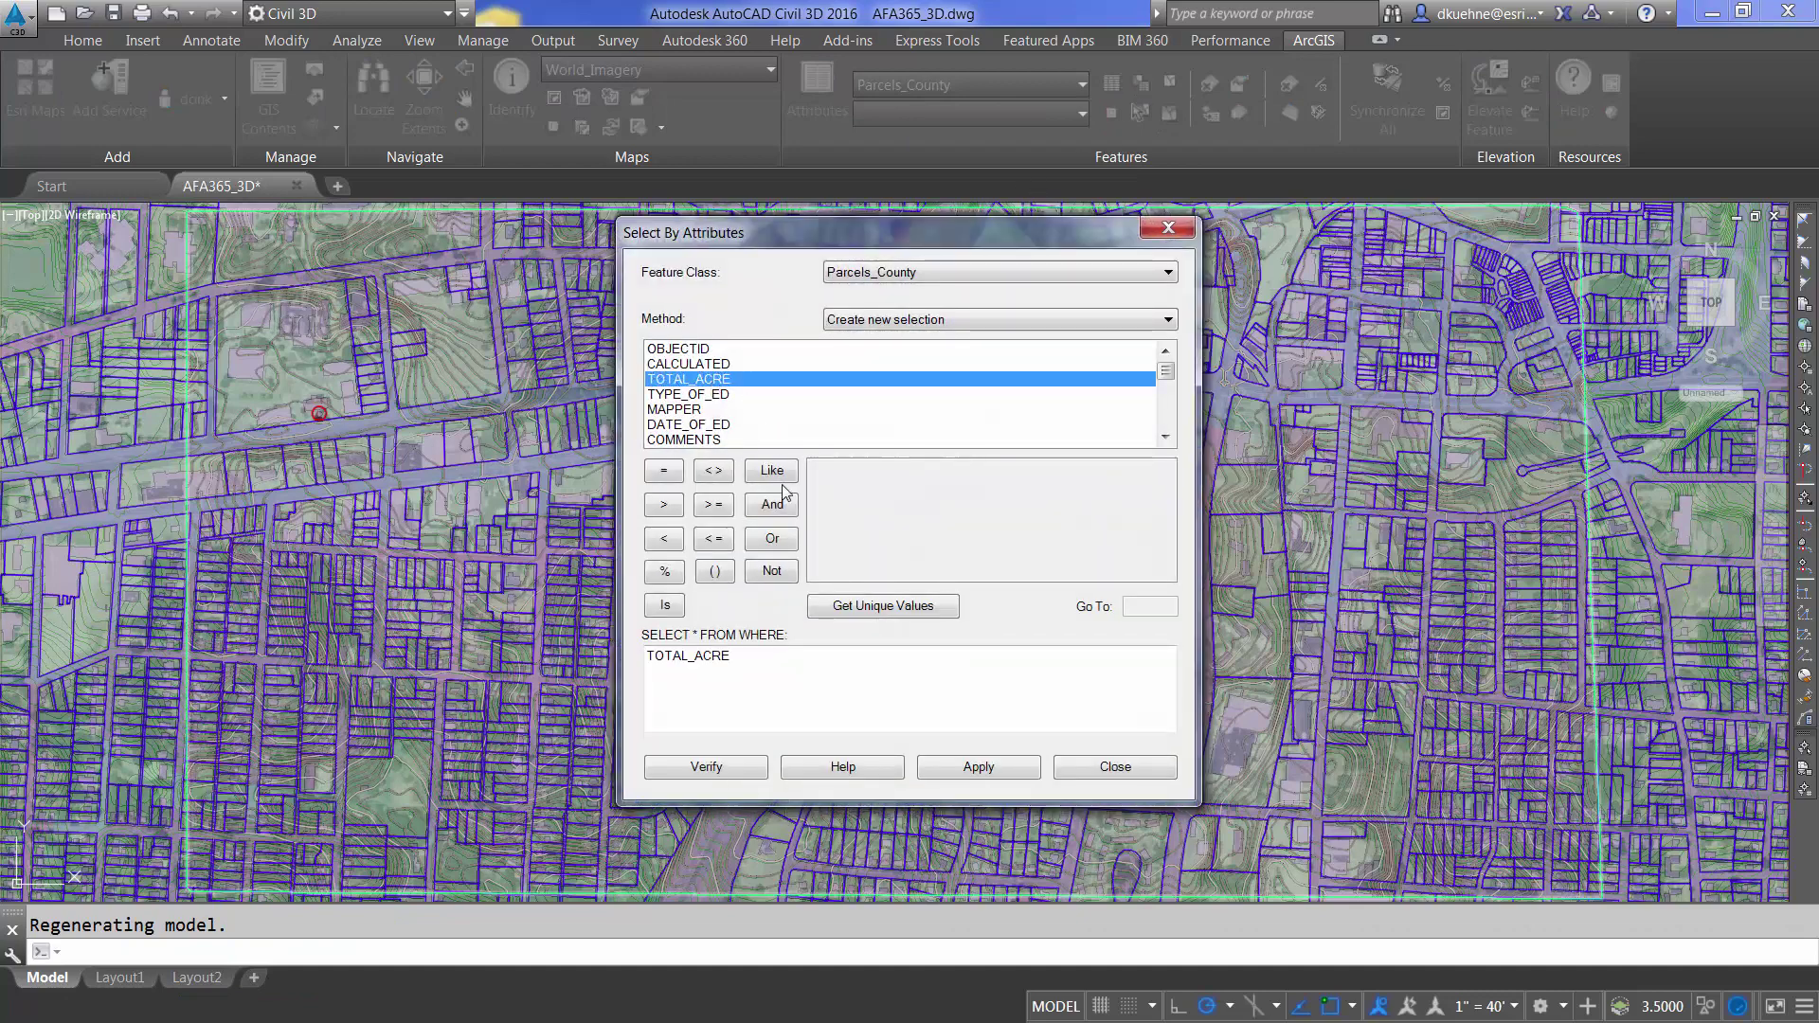
{"action": "left_click", "coordinate": [664, 504]}
{"action": "type", "text": "1"}
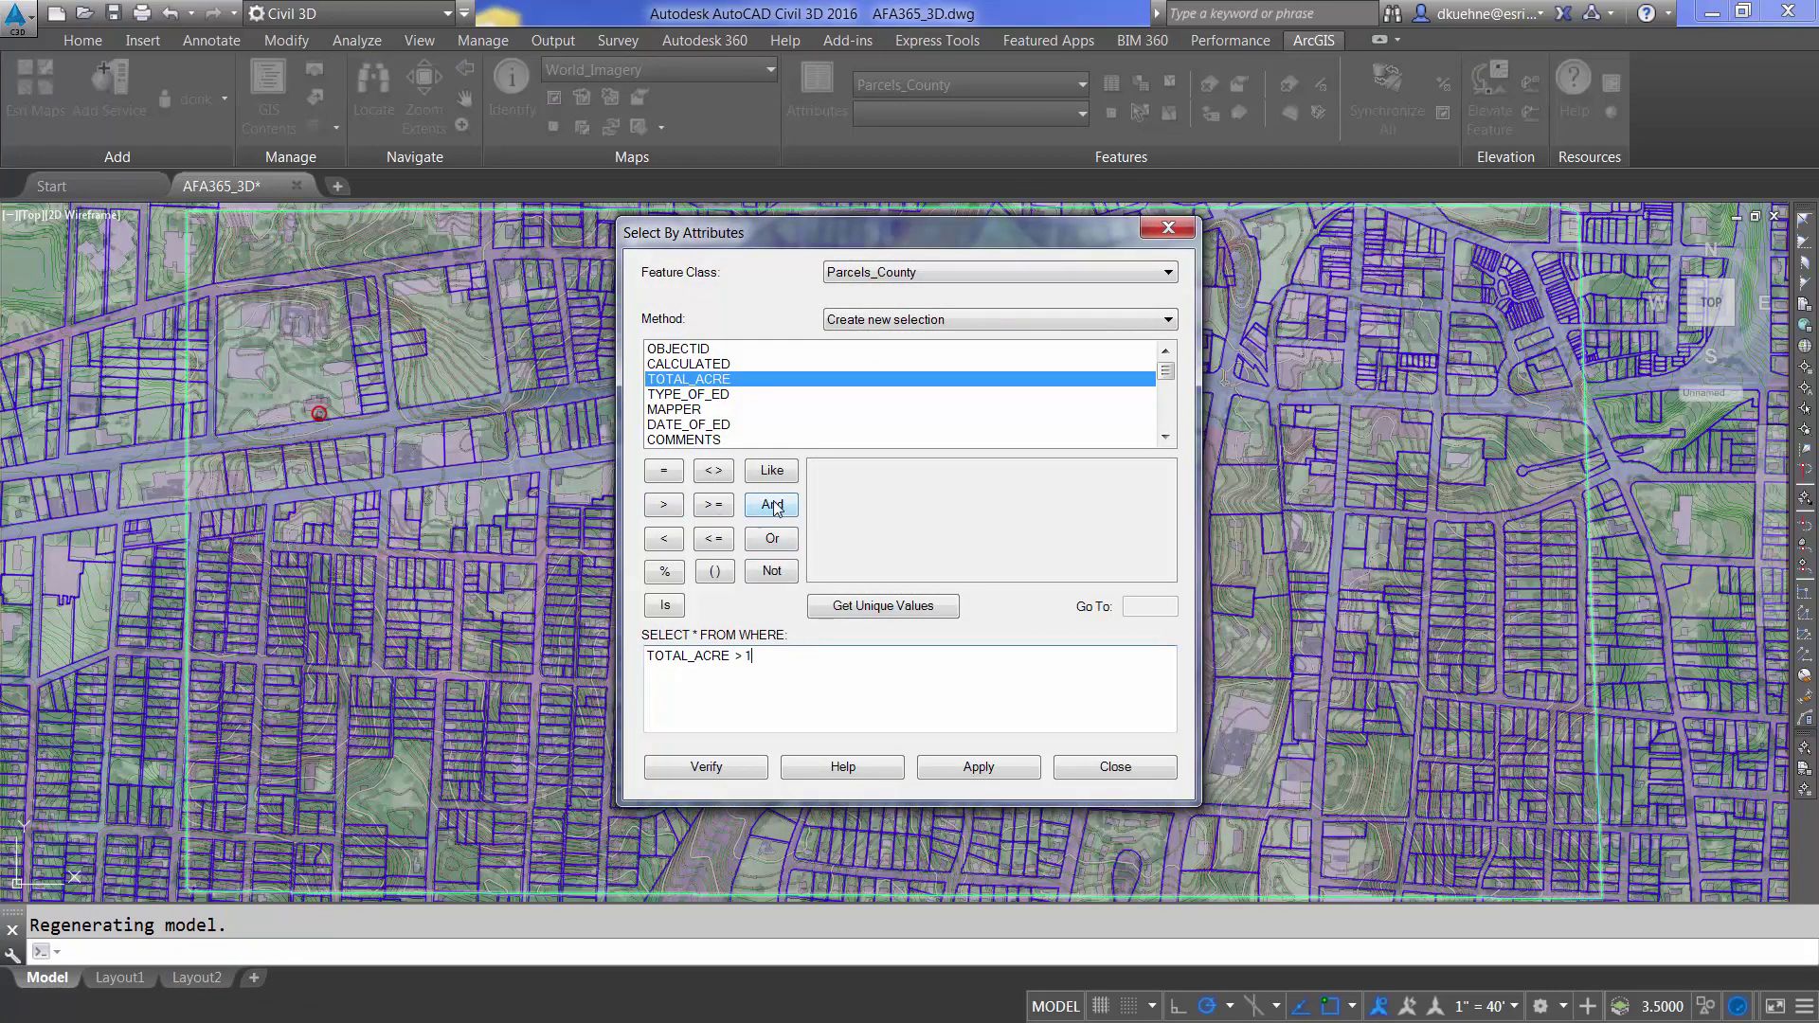
{"action": "left_click", "coordinate": [775, 507]}
{"action": "scroll", "coordinate": [1150, 391], "scroll_direction": "down", "scroll_amount": 5}
{"action": "double_click", "coordinate": [677, 378]}
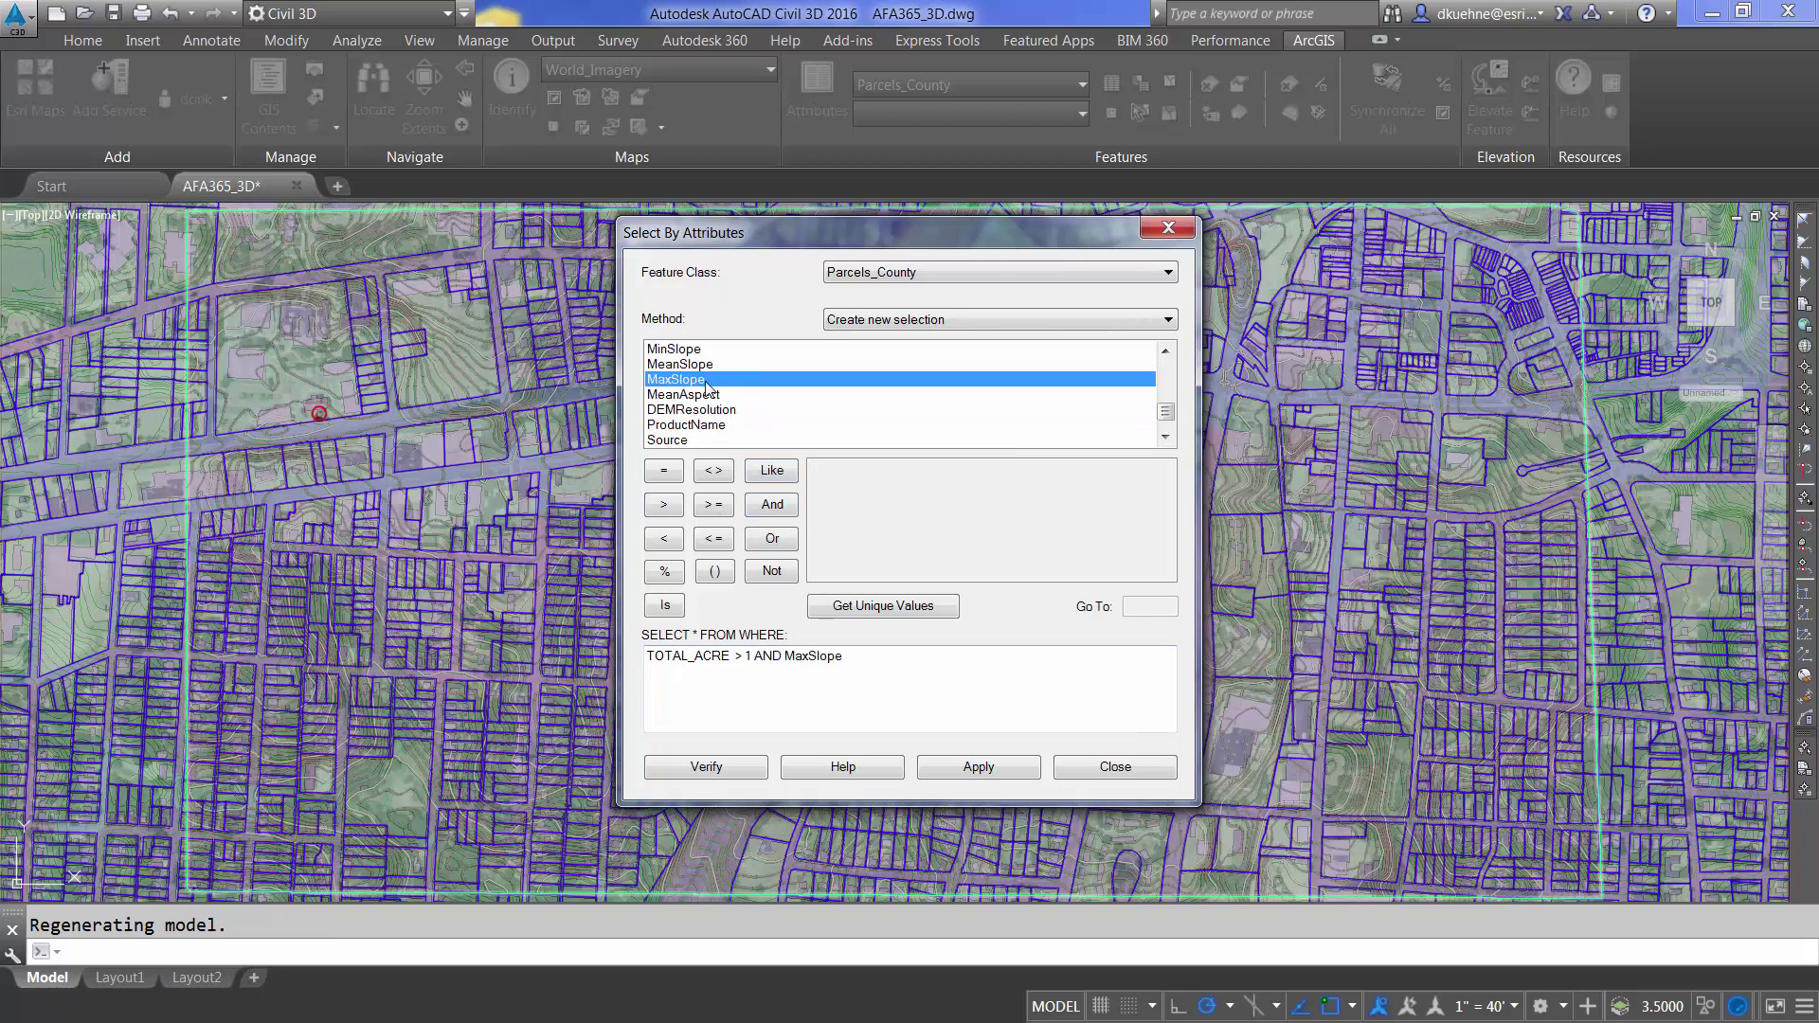
{"action": "left_click", "coordinate": [663, 504]}
{"action": "type", "text": "15"}
{"action": "left_click", "coordinate": [977, 765]}
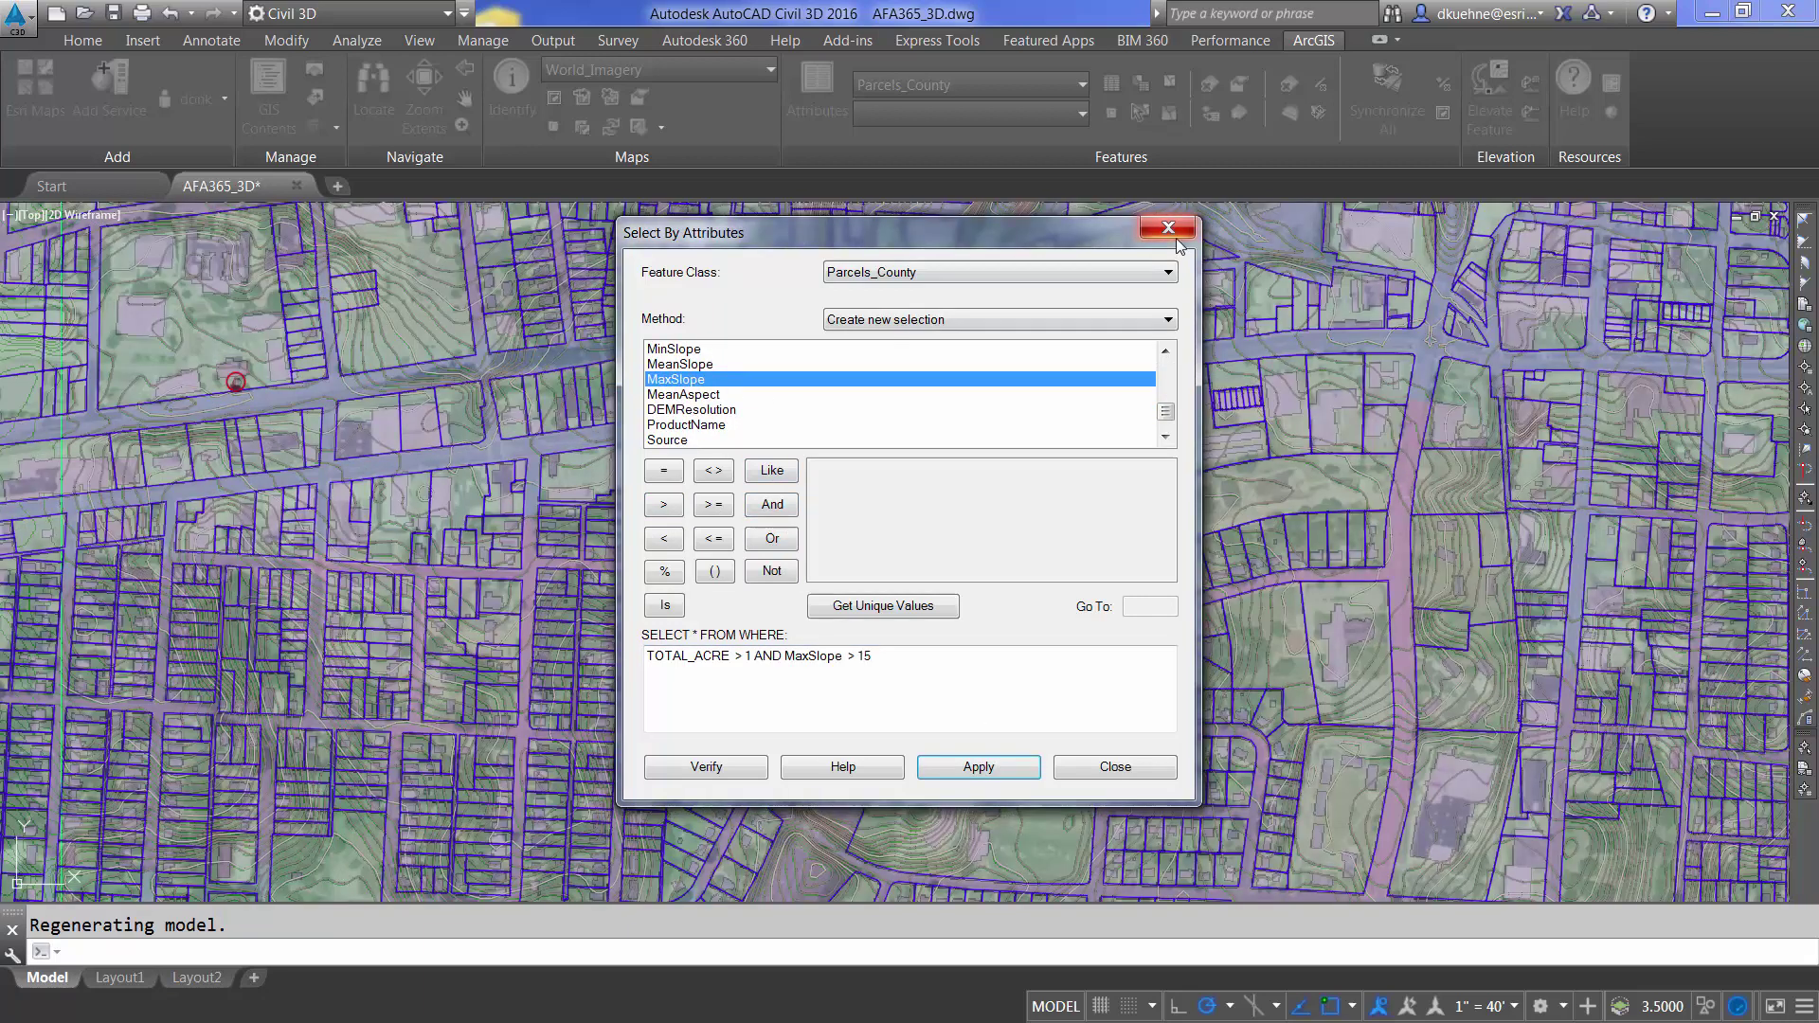